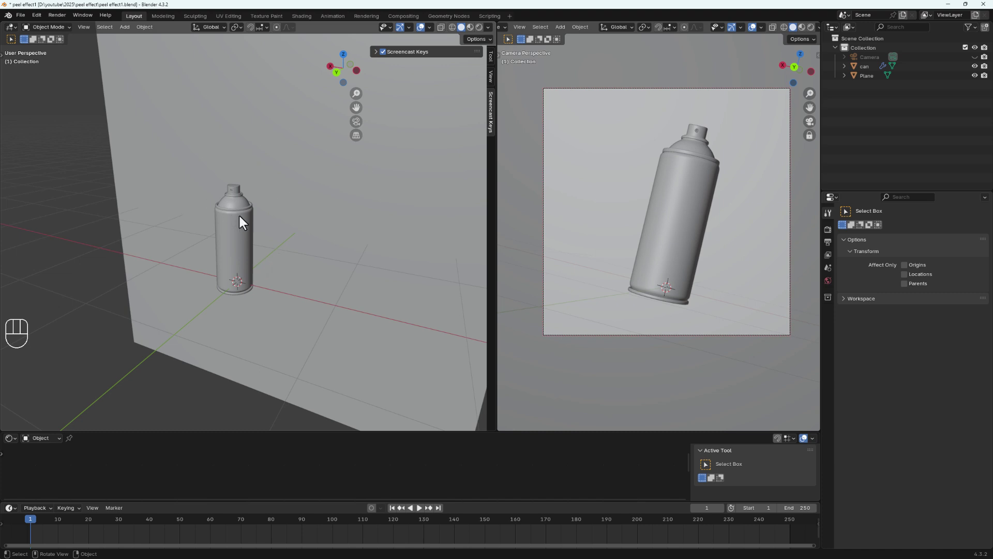
- Examine the spray can, the backdrop plane and the camera in the scene, toggling the camera's visibility
{"action": "scroll", "coordinate": [244, 215], "scroll_direction": "up", "scroll_amount": 1}
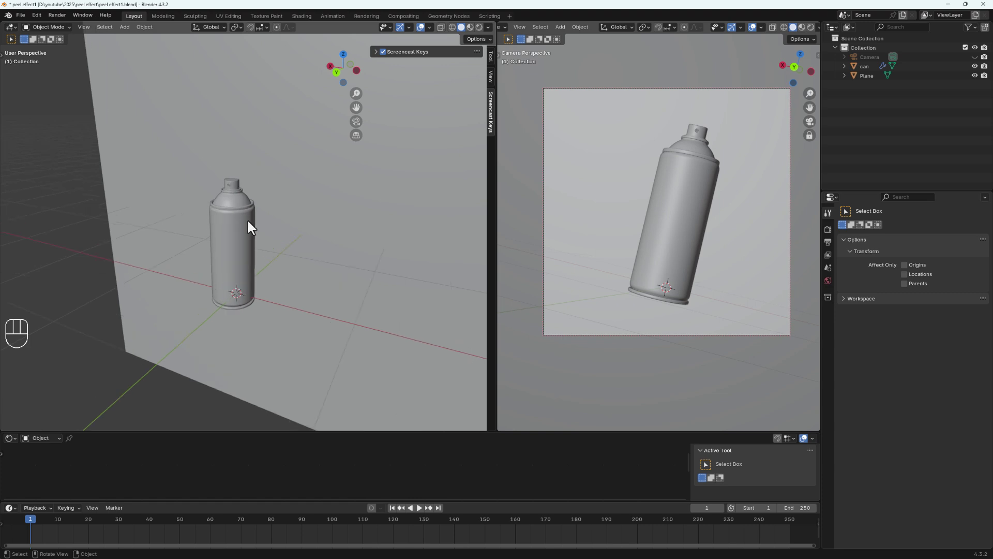
{"action": "scroll", "coordinate": [247, 227], "scroll_direction": "down", "scroll_amount": 2}
{"action": "left_click", "coordinate": [232, 251]}
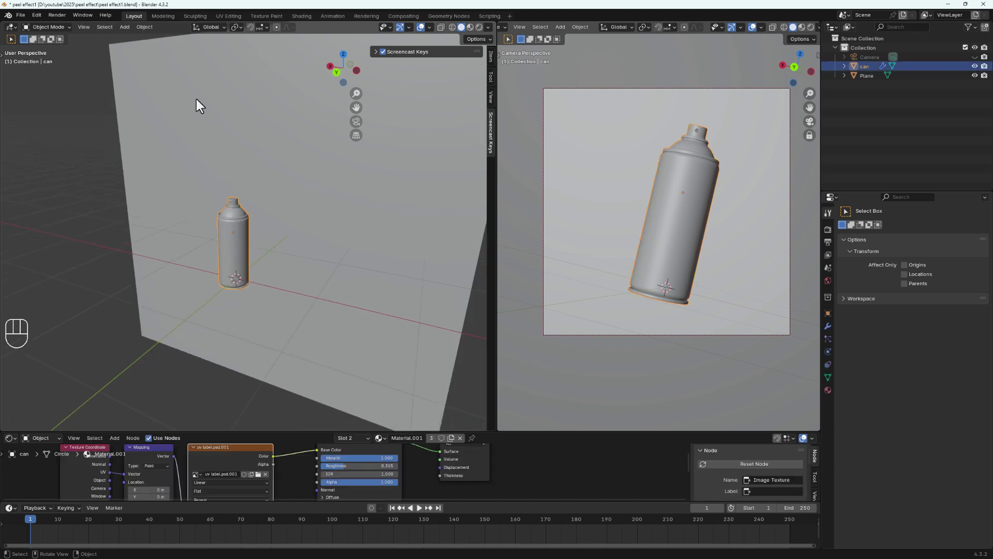
{"action": "left_click", "coordinate": [217, 105]}
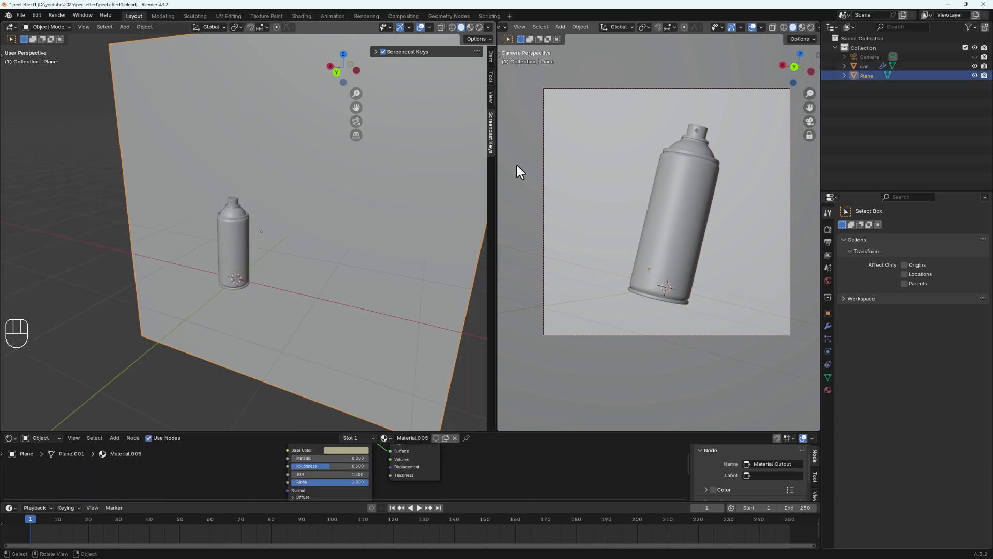
{"action": "left_click", "coordinate": [975, 57]}
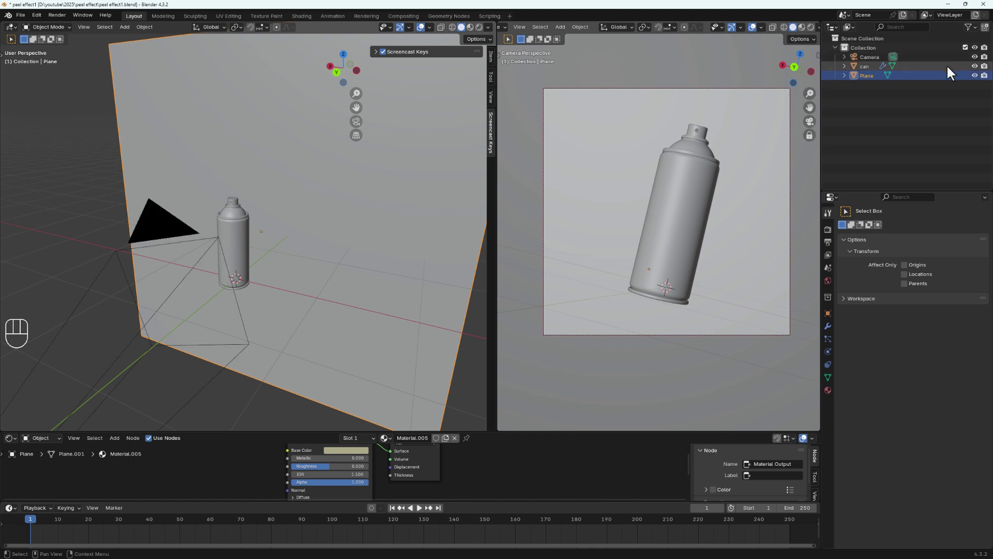
{"action": "left_click", "coordinate": [975, 47]}
{"action": "left_click", "coordinate": [975, 47]}
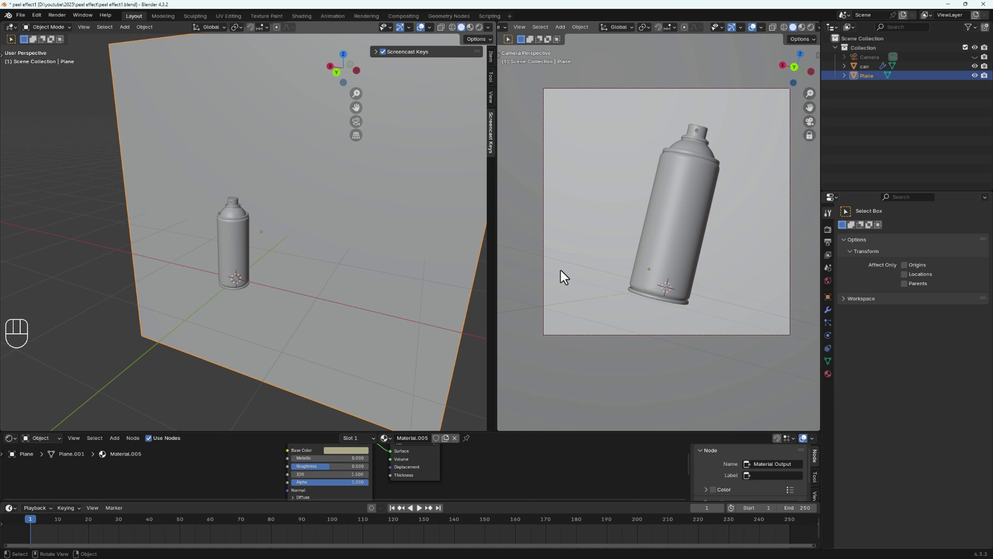
- Orbit the camera slightly around the can and preview the can's materials before returning to solid shading
{"action": "middle_click_drag", "start_coordinate": [667, 218], "coordinate": [691, 211]}
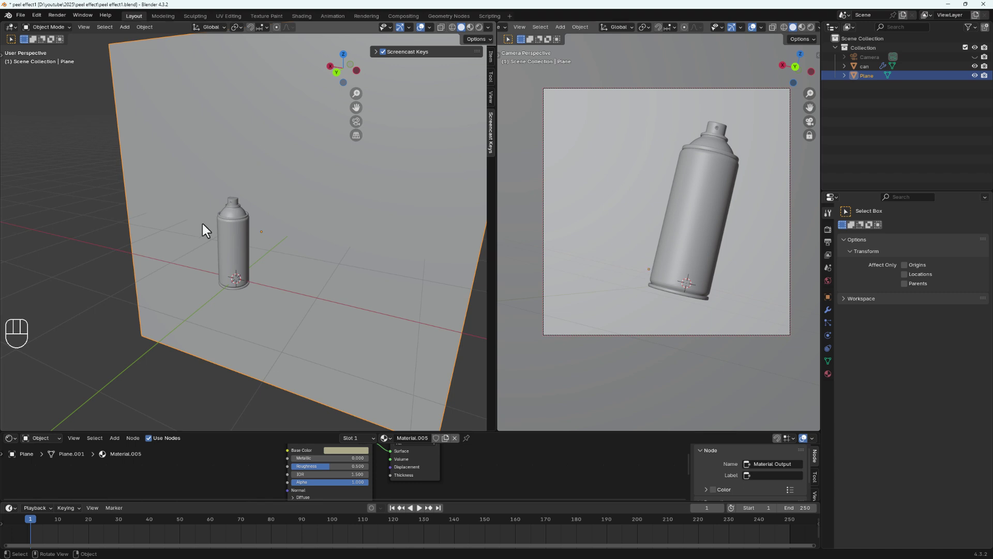
{"action": "left_click", "coordinate": [801, 27]}
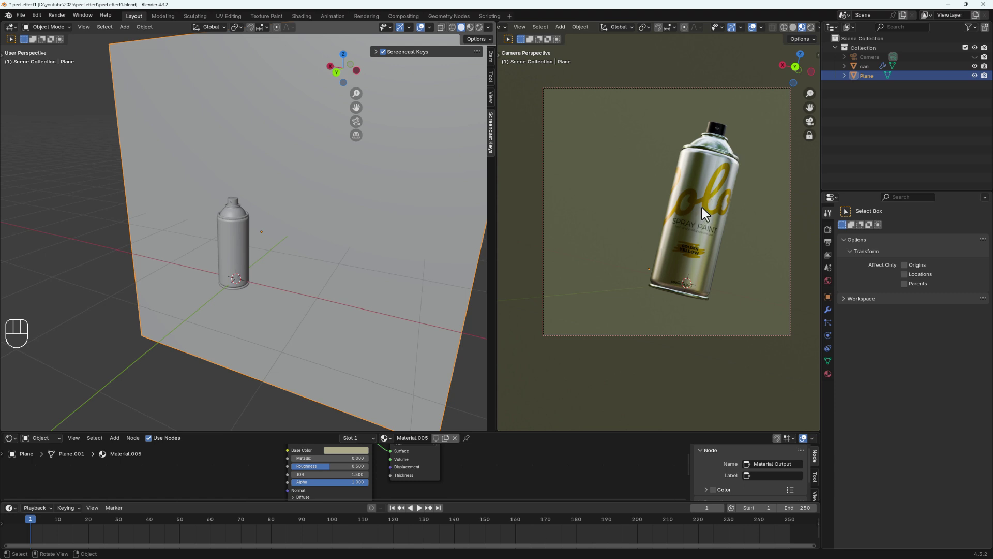
{"action": "left_click", "coordinate": [791, 28]}
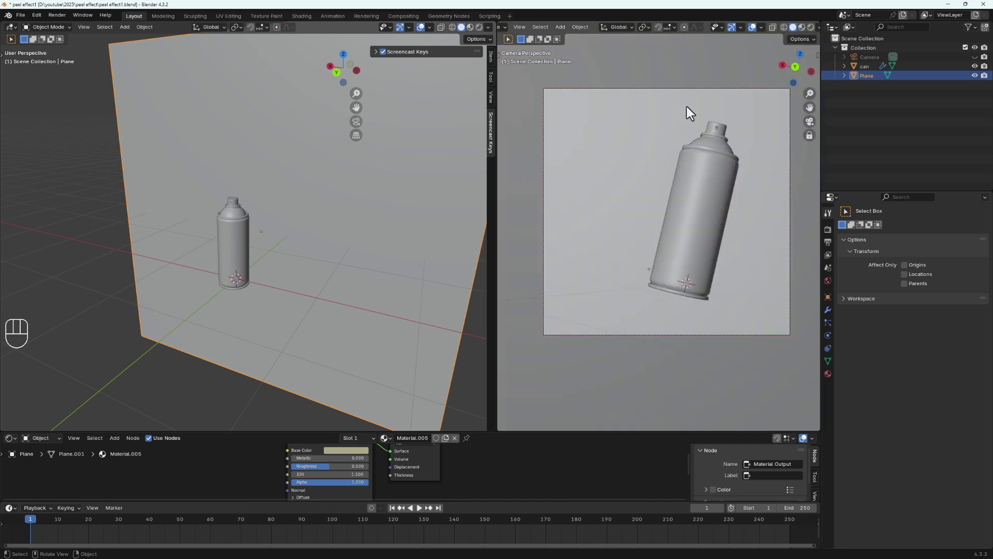
- Duplicate the spray can in place and rename the copy to peel
{"action": "left_click", "coordinate": [231, 231]}
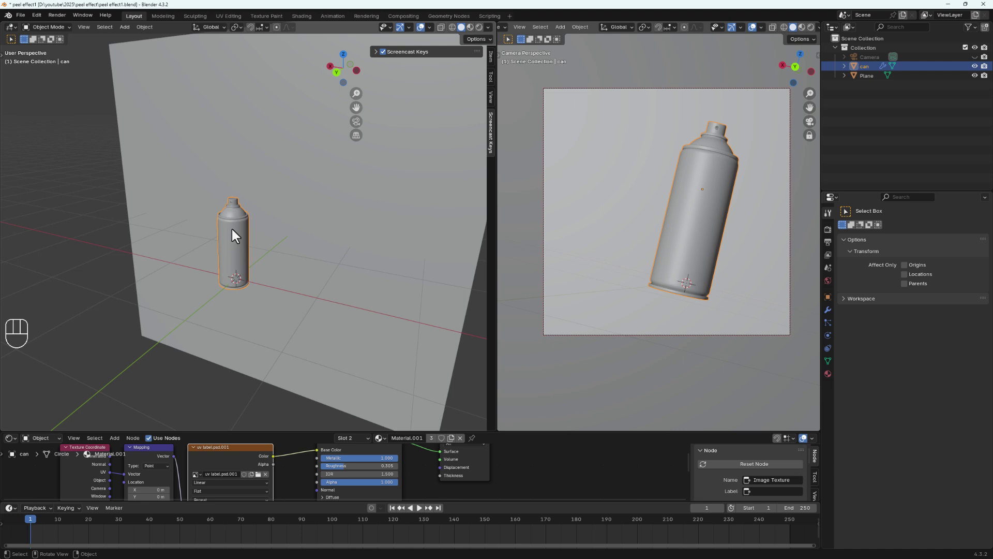
{"action": "scroll", "coordinate": [233, 229], "scroll_direction": "up", "scroll_amount": 3}
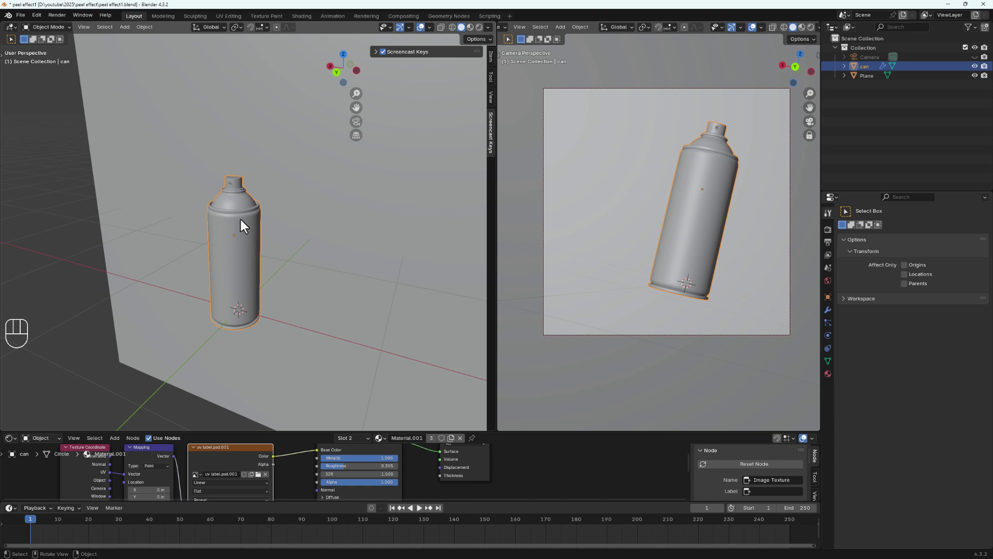
{"action": "key", "text": "shift+d"}
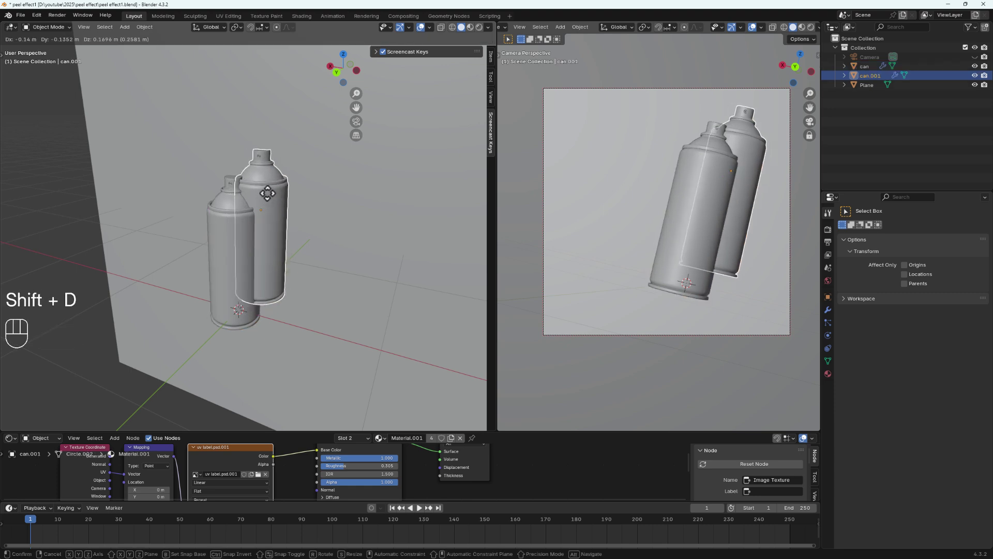
{"action": "right_click", "coordinate": [343, 207]}
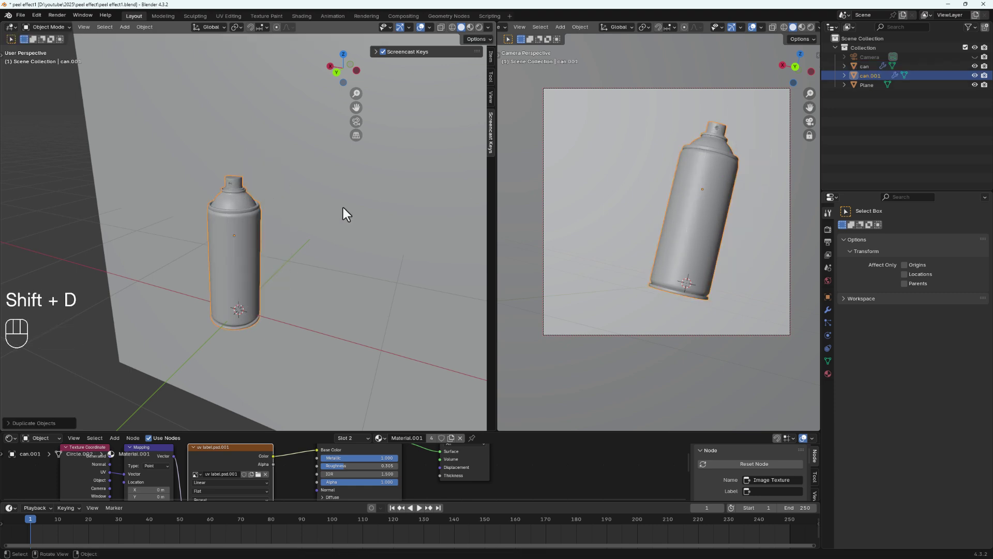
{"action": "double_click", "coordinate": [866, 76]}
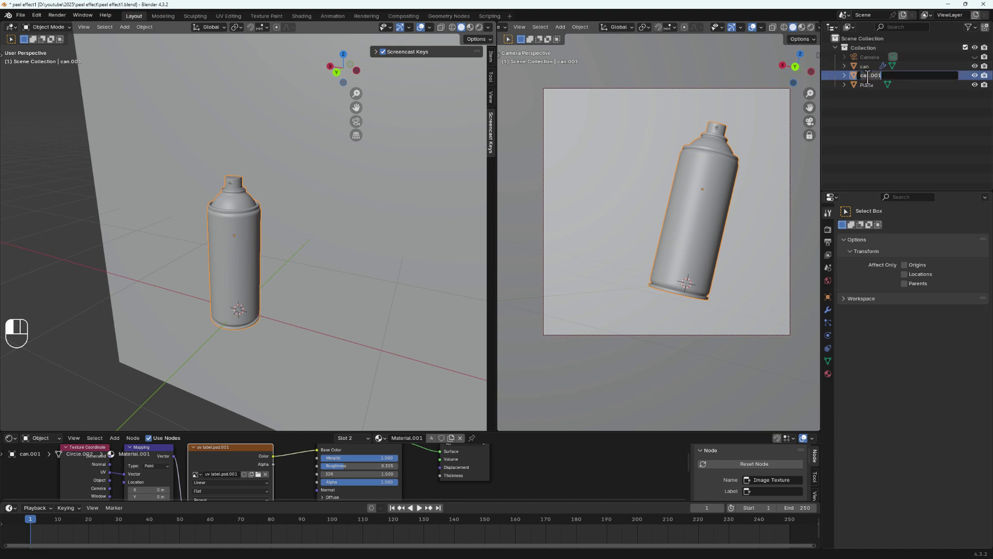
{"action": "type", "text": "P"}
{"action": "key", "text": "Return"}
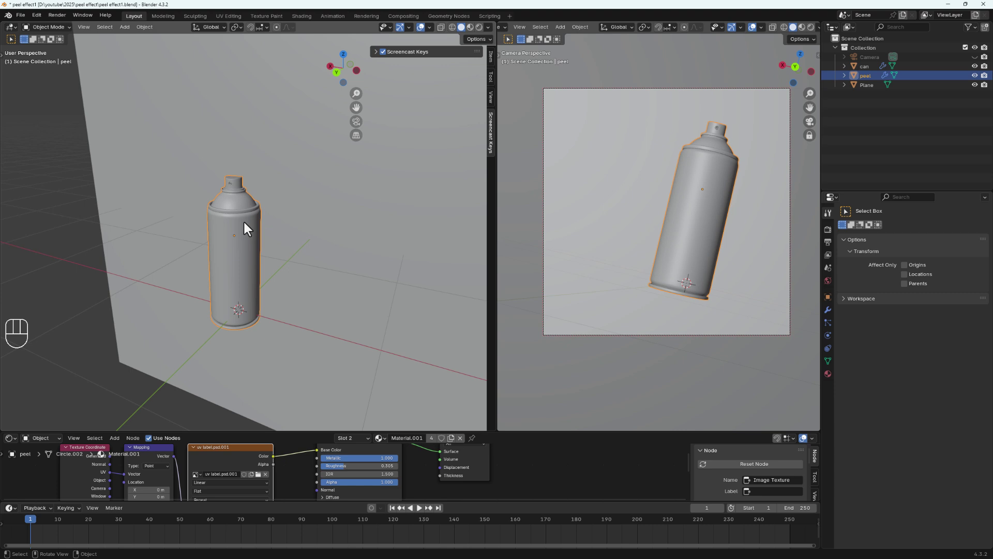
- Expand the entire peel mesh along its normals by about 0.003 m with Shrink/Fatten, then return to Object Mode
{"action": "key", "text": "Tab"}
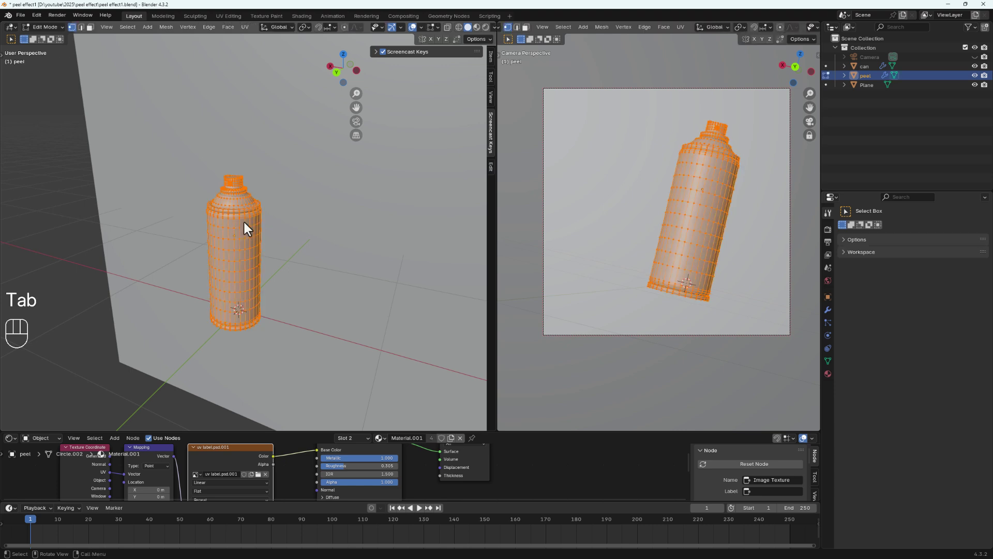
{"action": "left_click", "coordinate": [237, 250]}
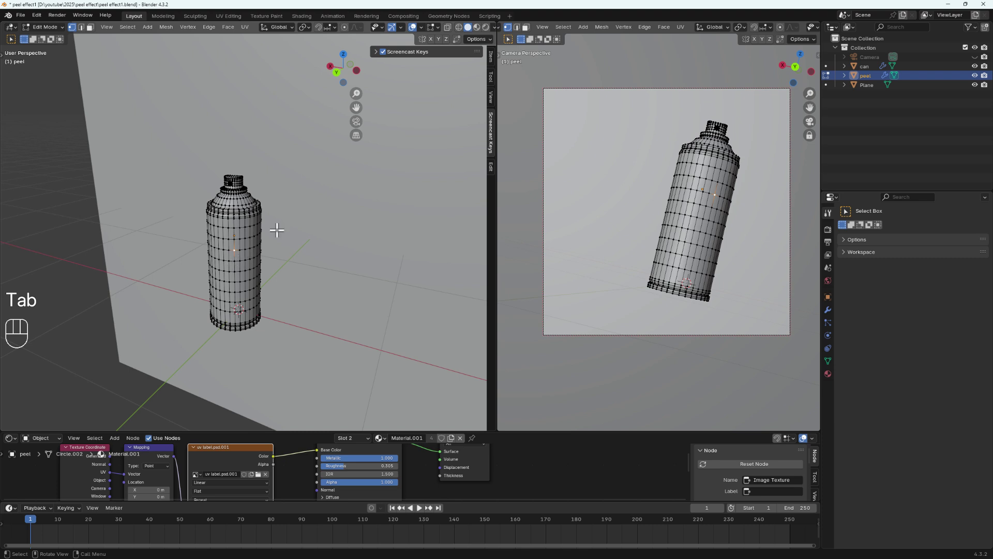
{"action": "key", "text": "a"}
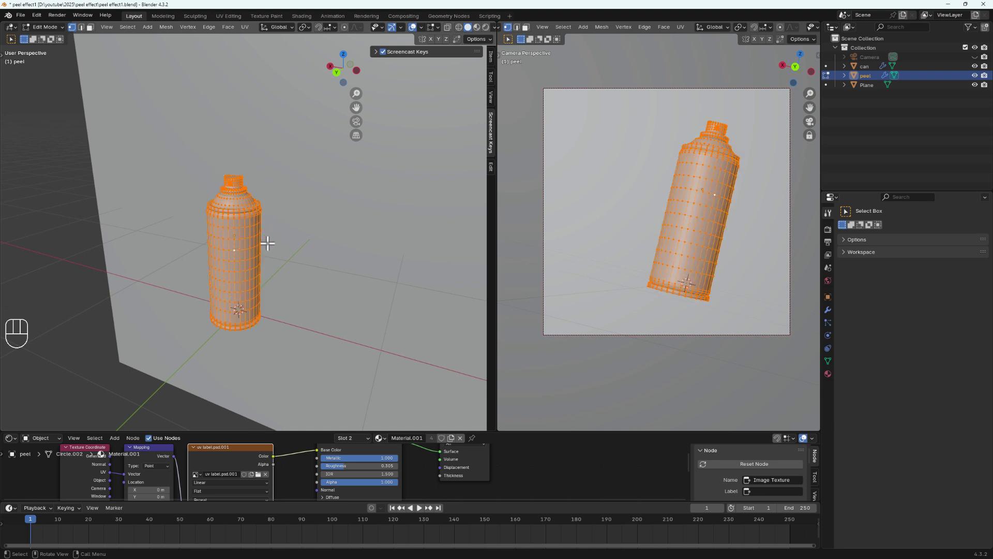
{"action": "key", "text": "s"}
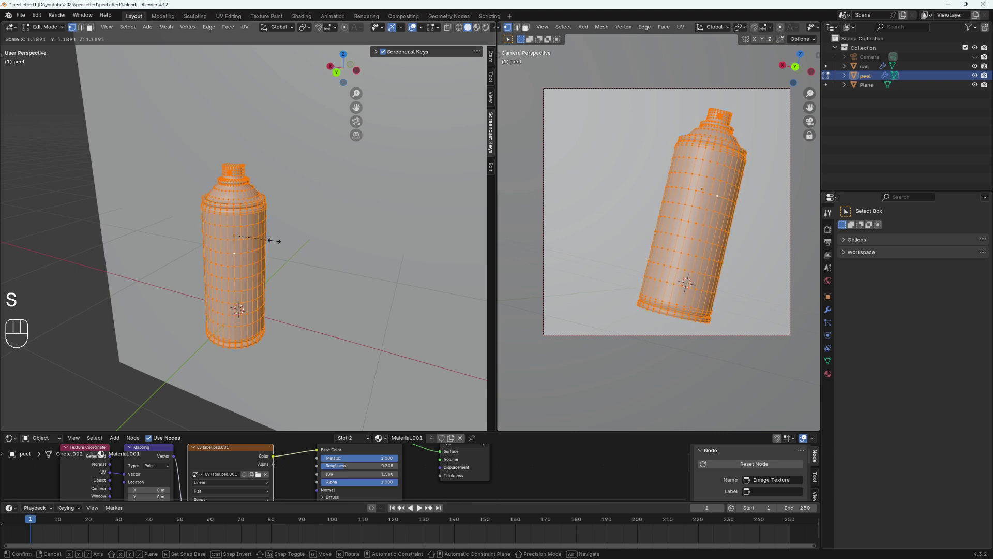
{"action": "right_click", "coordinate": [269, 243]}
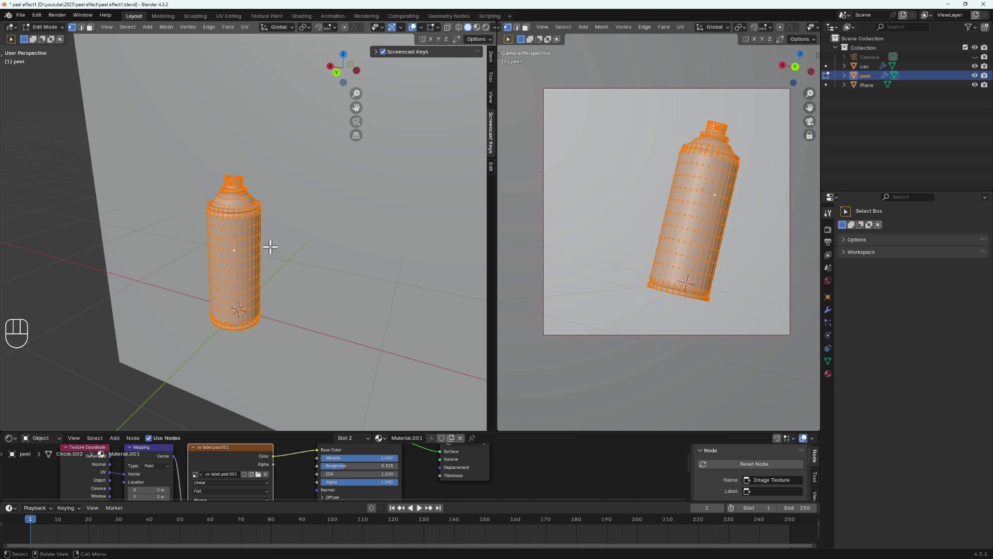
{"action": "scroll", "coordinate": [231, 235], "scroll_direction": "up", "scroll_amount": 4}
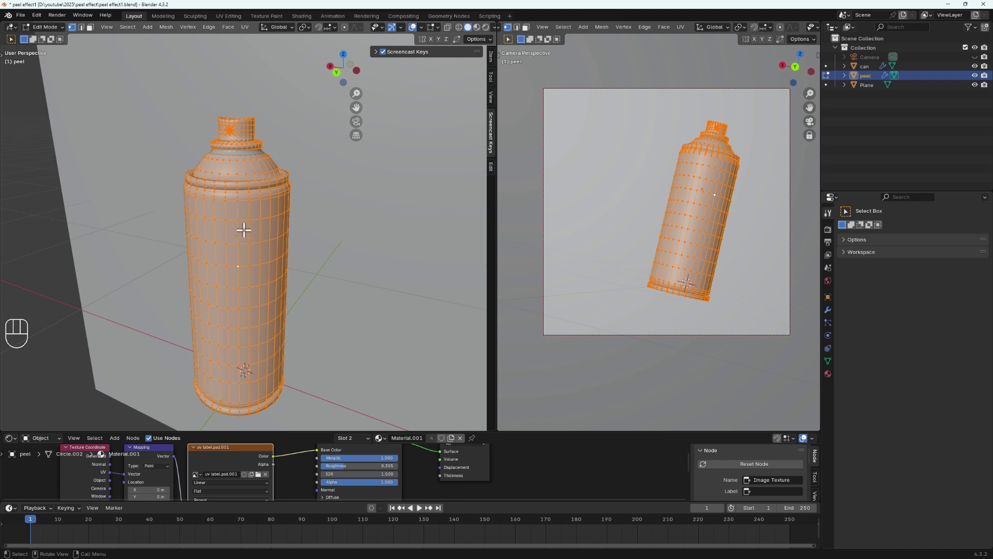
{"action": "key", "text": "alt+s"}
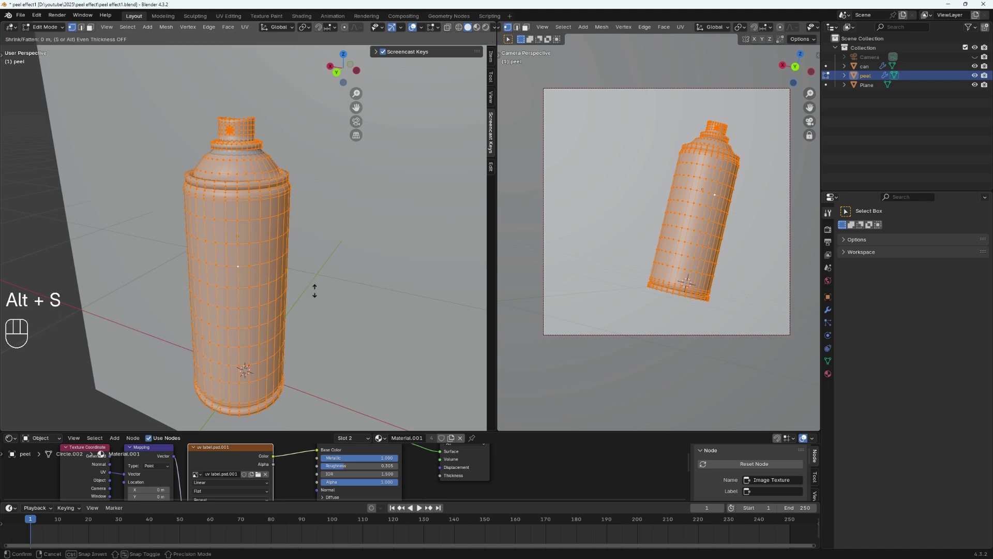
{"action": "key", "text": "shift"}
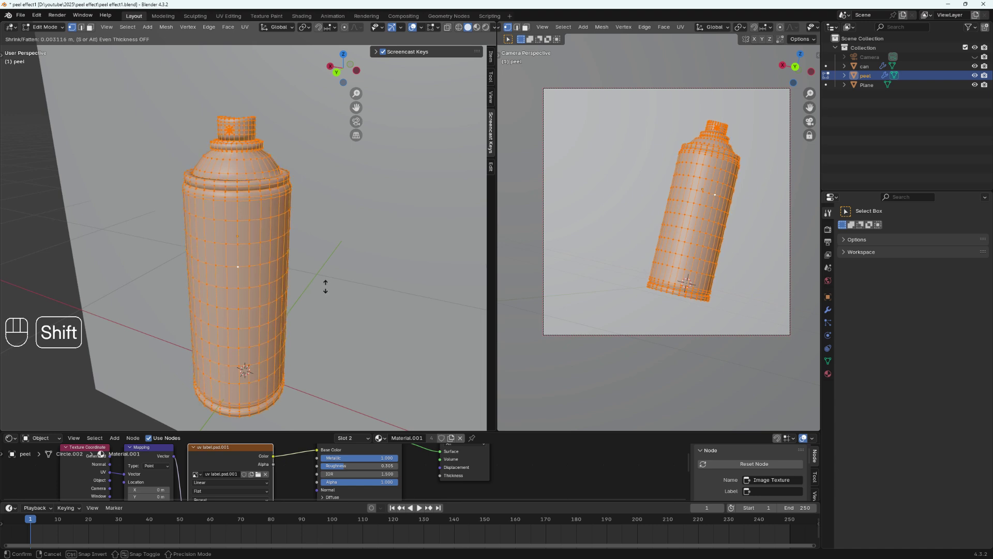
{"action": "left_click", "coordinate": [329, 283], "text": "shift"}
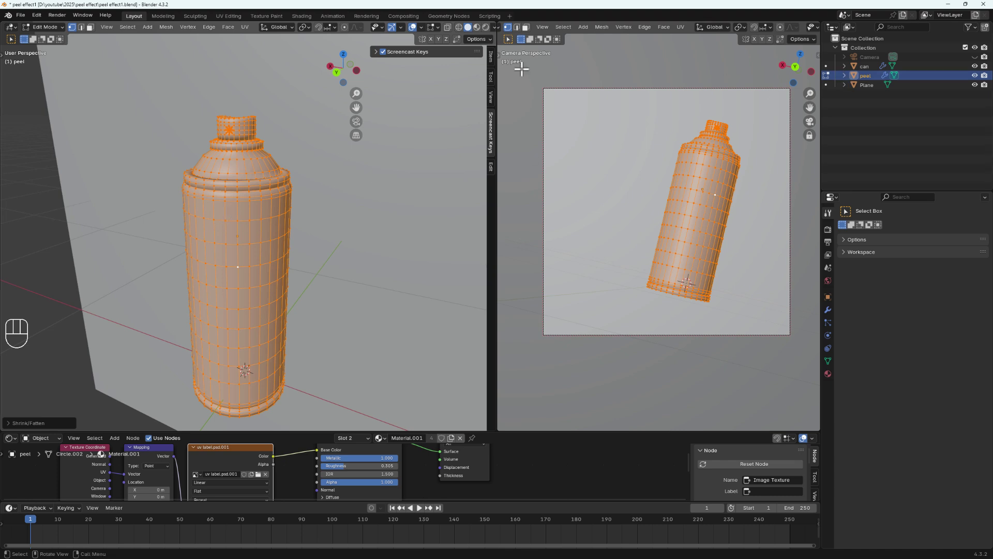
{"action": "key", "text": "Tab"}
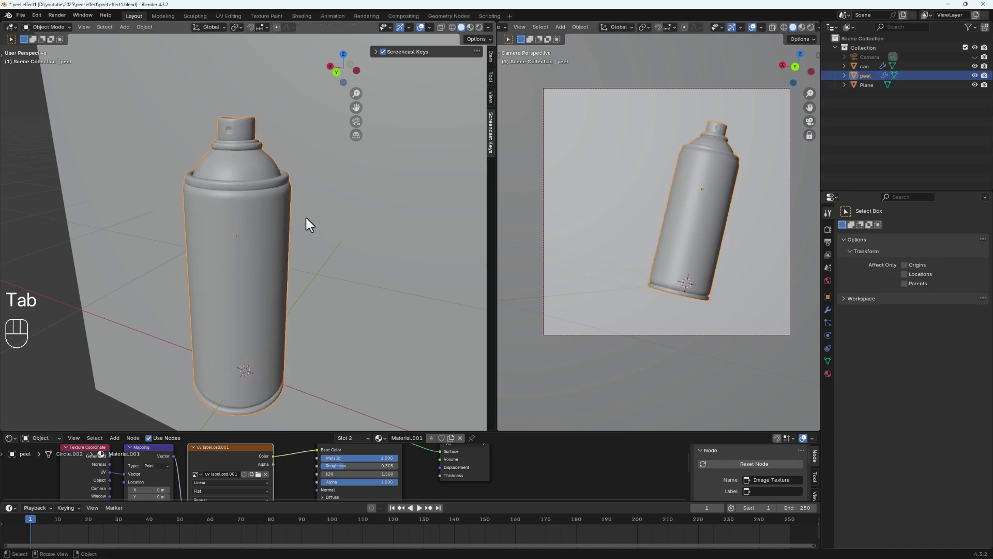
- Compare the enlarged peel copy with the original can by hiding and showing the peel object
{"action": "mouse_move", "coordinate": [241, 203]}
{"action": "middle_mouse_down"}
{"action": "mouse_move", "coordinate": [248, 196]}
{"action": "mouse_move", "coordinate": [240, 203]}
{"action": "middle_mouse_up"}
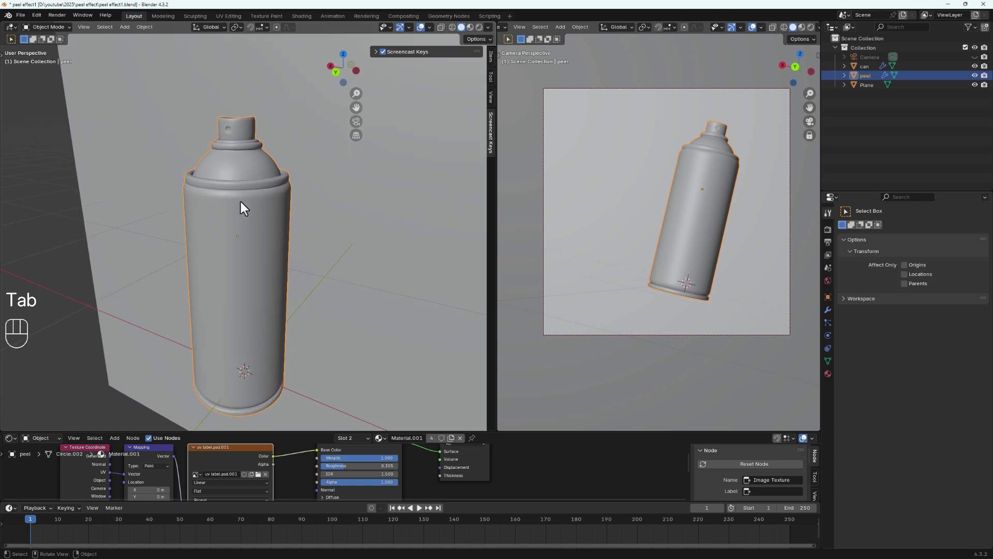
{"action": "left_click", "coordinate": [975, 75]}
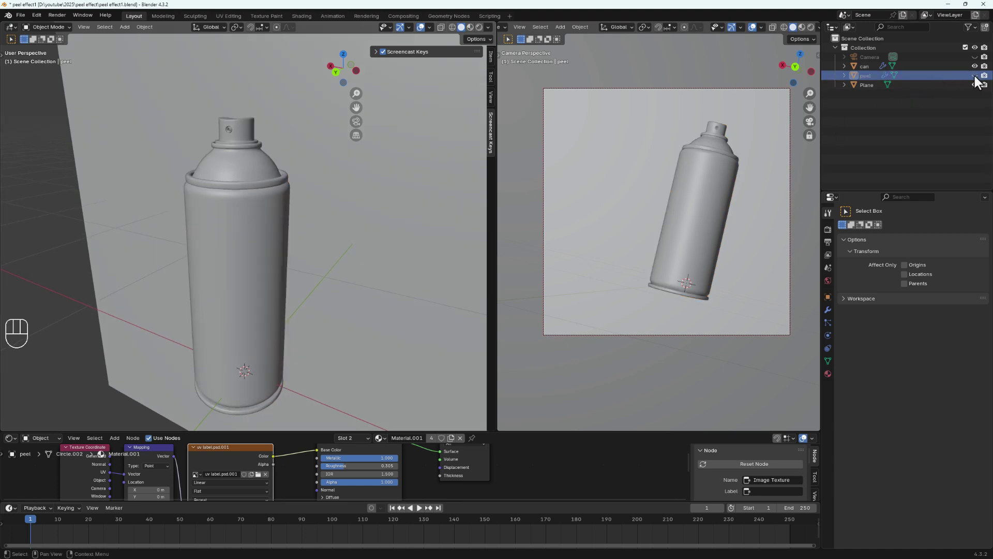
{"action": "left_click", "coordinate": [975, 76]}
{"action": "left_click", "coordinate": [975, 76]}
{"action": "left_click", "coordinate": [975, 76]}
{"action": "scroll", "coordinate": [234, 185], "scroll_direction": "down", "scroll_amount": 3}
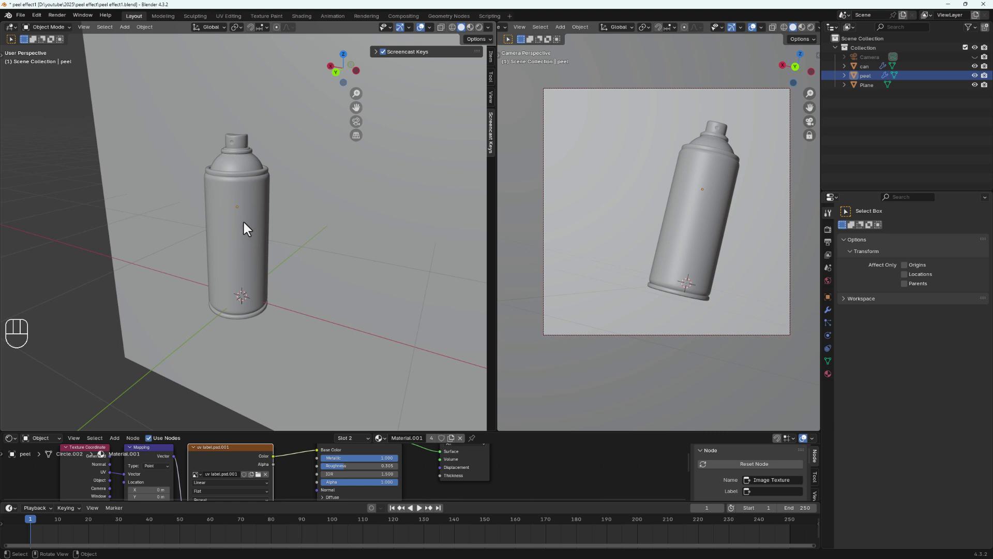
- Apply the Subdivision modifier on the peel object
{"action": "left_click", "coordinate": [232, 230]}
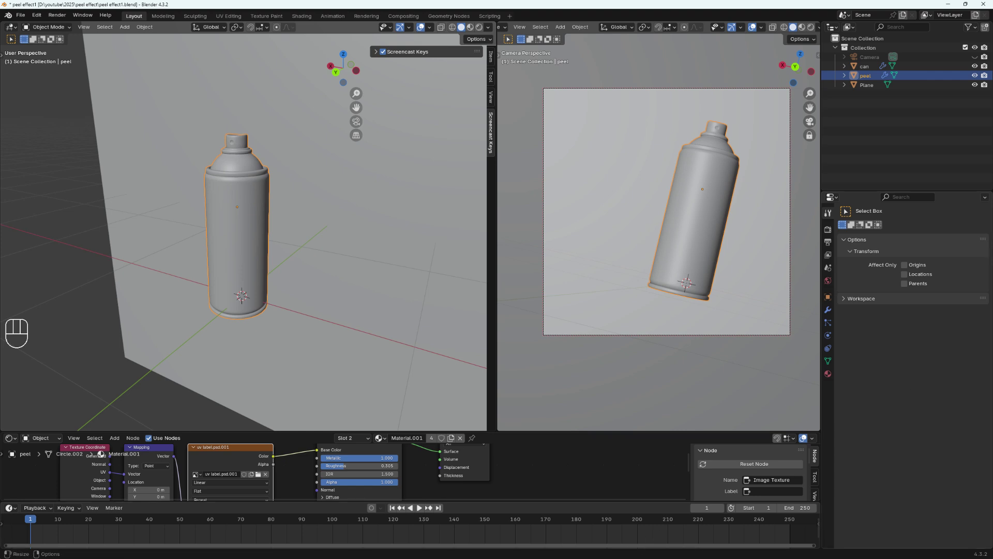
{"action": "key", "text": "super"}
{"action": "left_click", "coordinate": [658, 556]}
{"action": "left_click", "coordinate": [827, 309]}
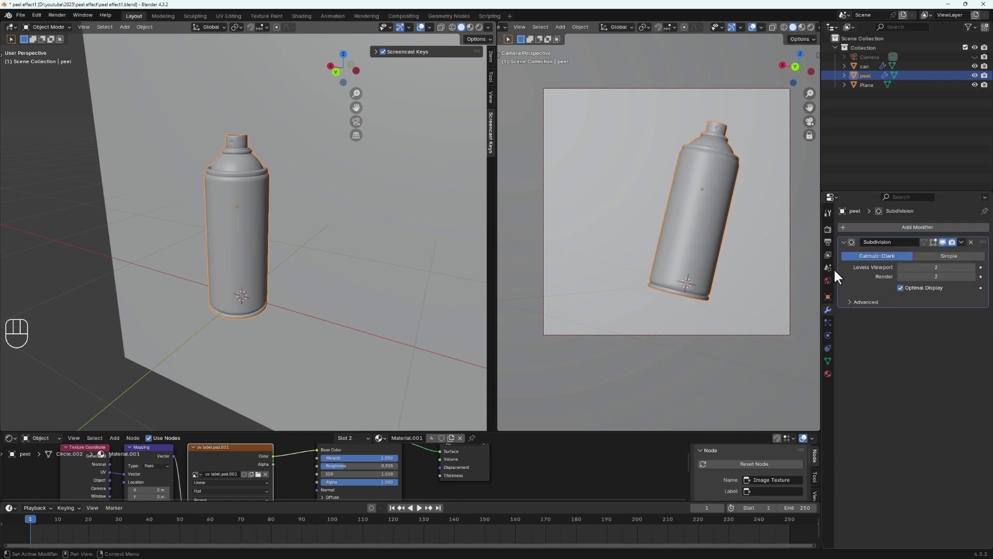
{"action": "left_click", "coordinate": [962, 241]}
{"action": "left_click", "coordinate": [900, 266]}
{"action": "left_click", "coordinate": [960, 242]}
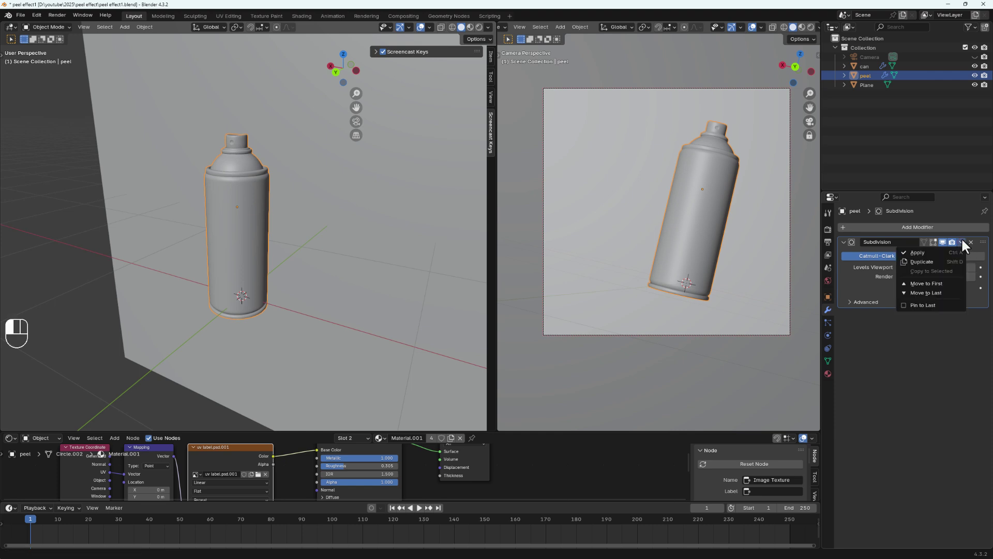
{"action": "left_click", "coordinate": [920, 251]}
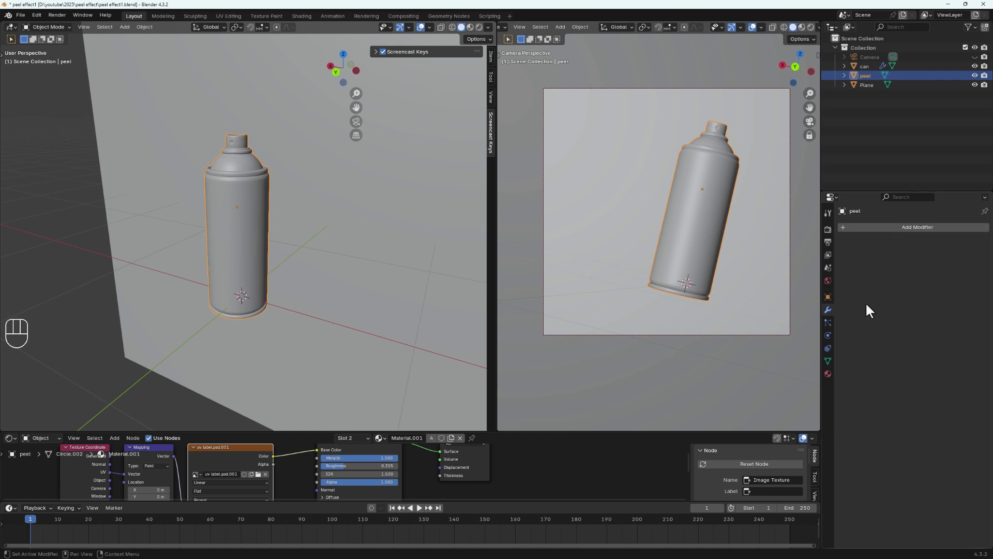
- Add an emitter particle system to the peel object and preview its emission in playback, ending at frame 0
{"action": "left_click", "coordinate": [827, 323]}
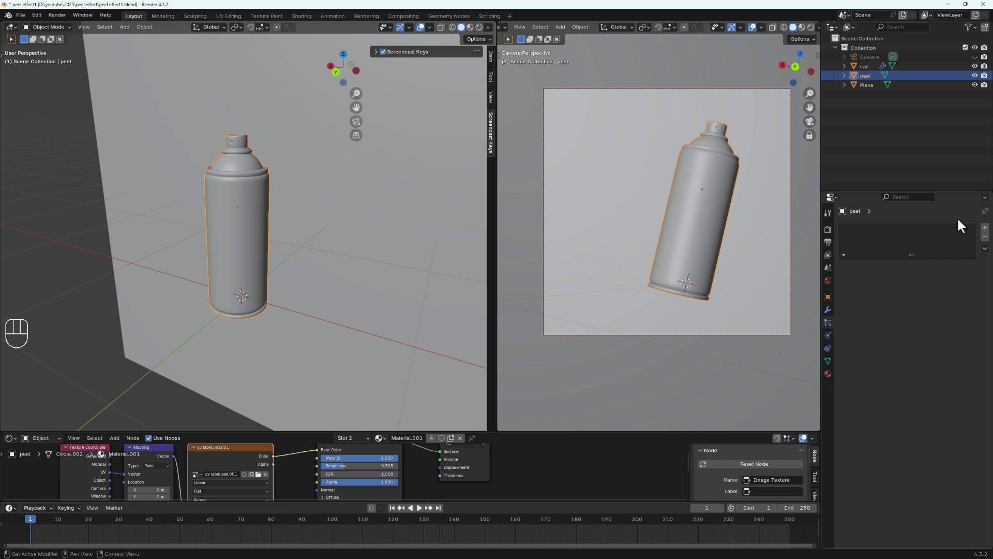
{"action": "left_click", "coordinate": [984, 228]}
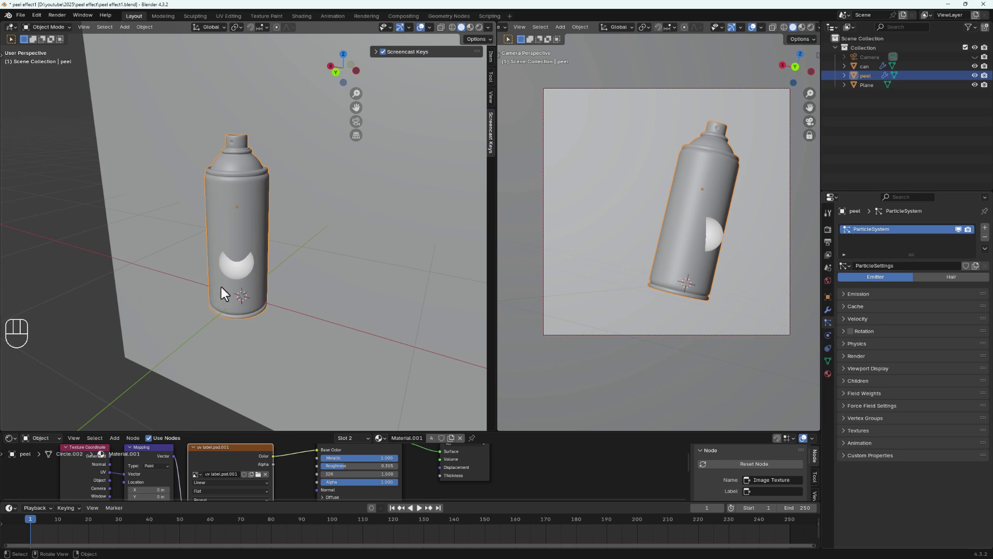
{"action": "key", "text": "space"}
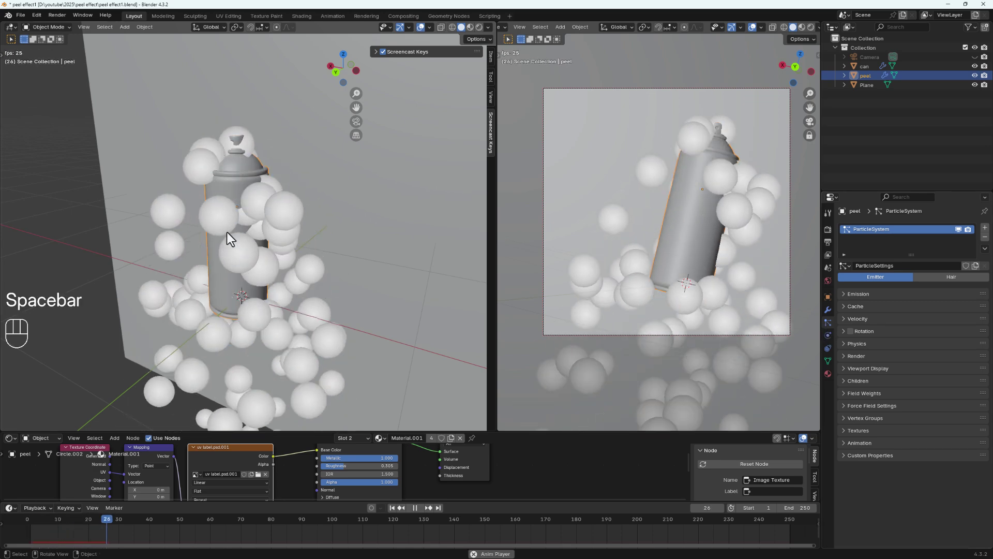
{"action": "key", "text": "space"}
{"action": "left_click_drag", "start_coordinate": [174, 520], "coordinate": [25, 526]}
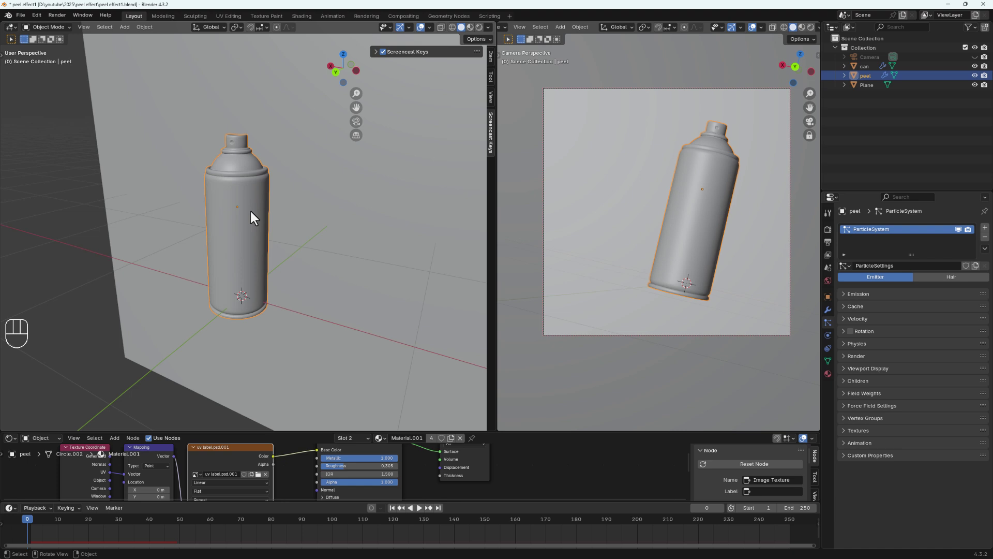
- Set the emission number of the peel object's particle system to 200
{"action": "left_click", "coordinate": [843, 292]}
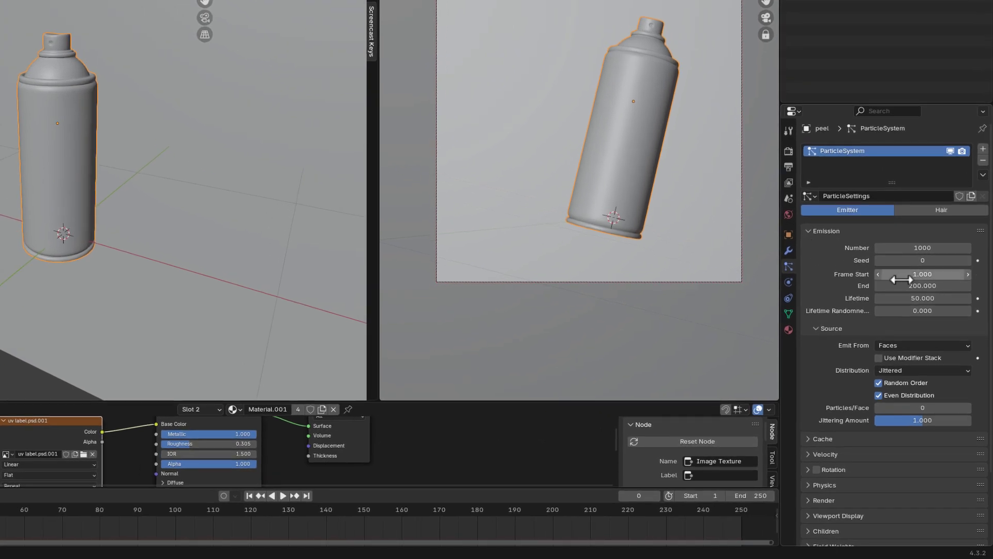
{"action": "left_click", "coordinate": [923, 247]}
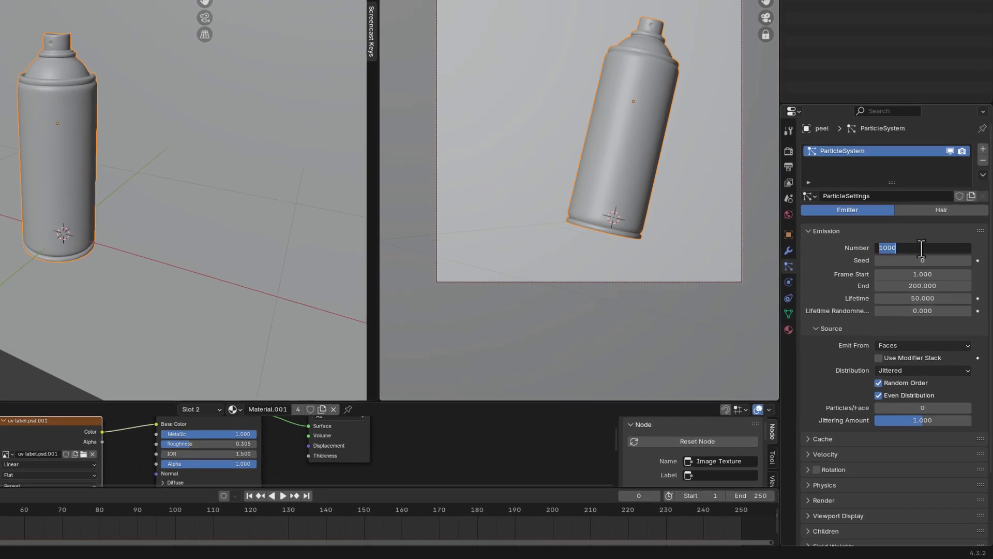
{"action": "type", "text": "200"}
{"action": "key", "text": "Return"}
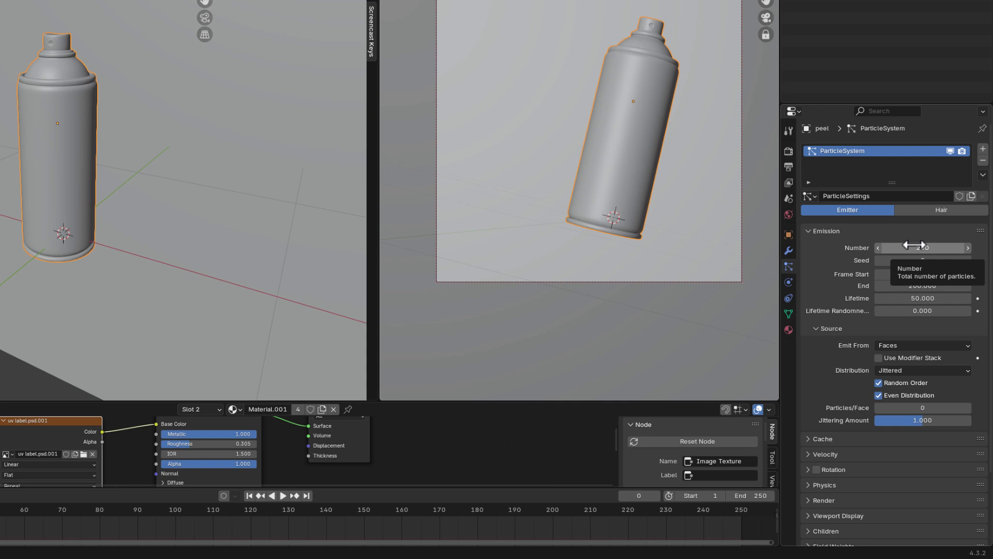
- Try an emission number of 100 particles and restore it to 200
{"action": "left_click", "coordinate": [914, 247]}
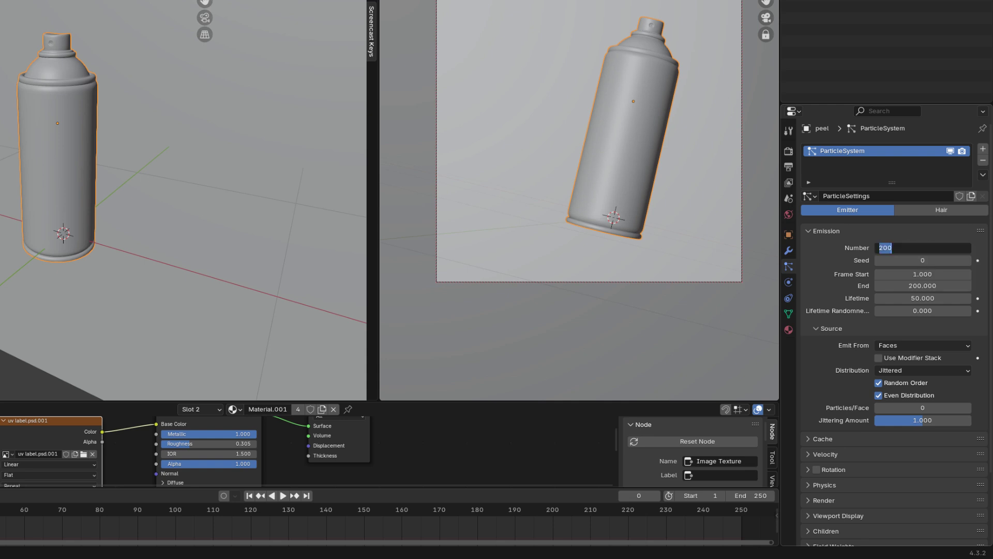
{"action": "type", "text": "100"}
{"action": "key", "text": "Return"}
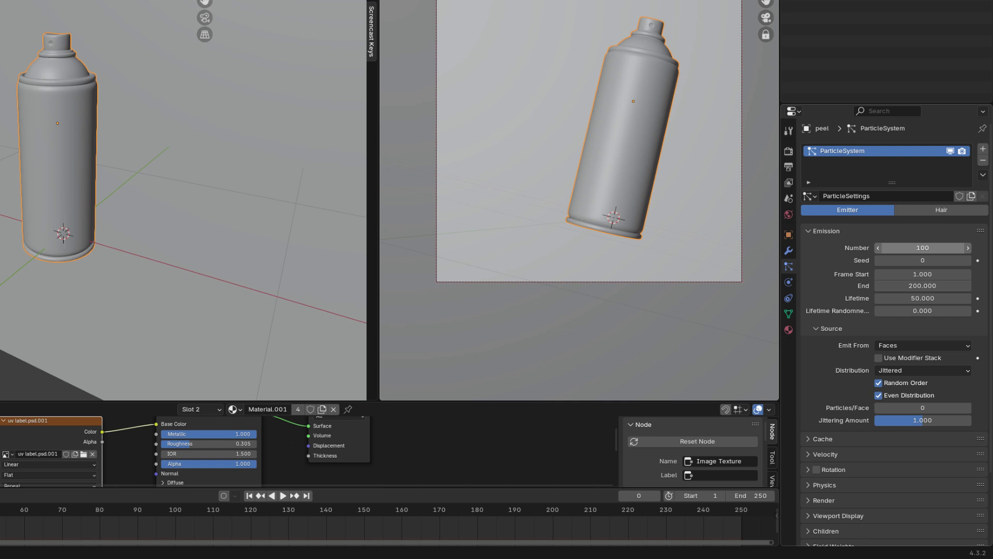
{"action": "left_click", "coordinate": [916, 248]}
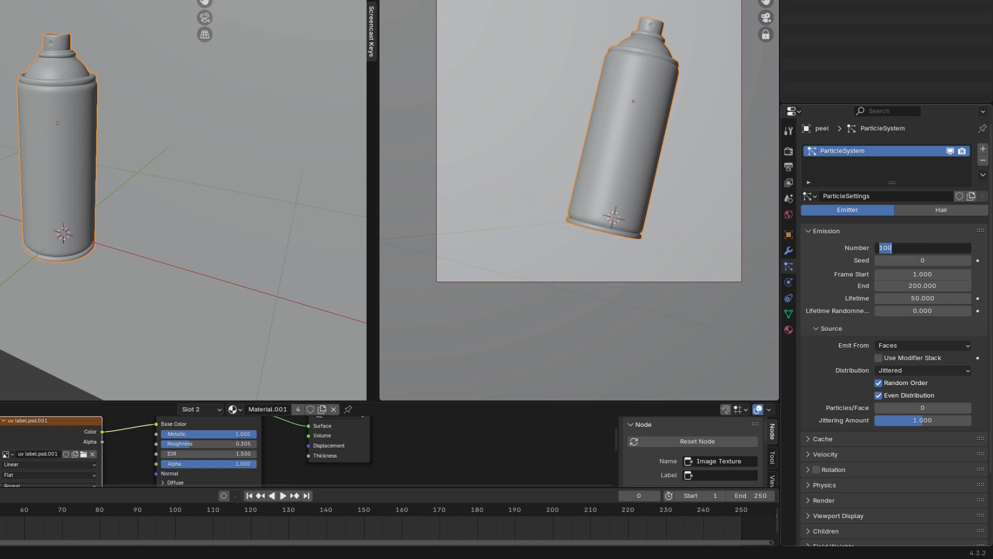
{"action": "type", "text": "200"}
{"action": "key", "text": "Return"}
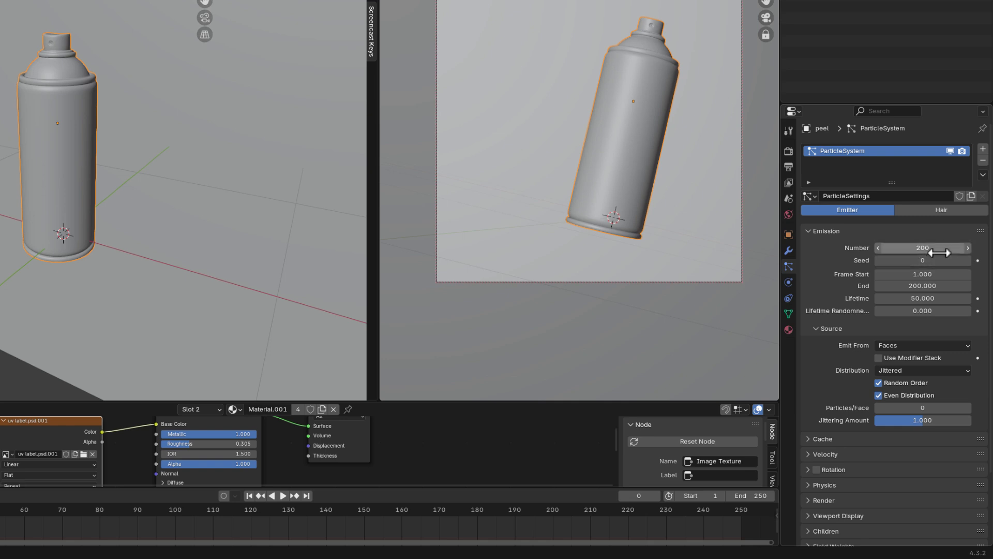
- Set both the start and end frame of the particle emission to 0
{"action": "left_click", "coordinate": [919, 274]}
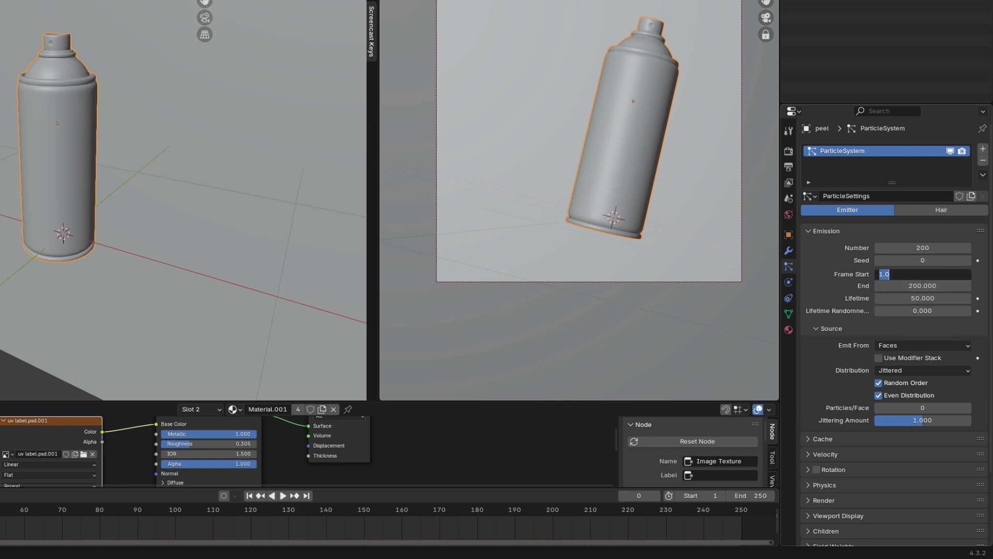
{"action": "type", "text": "0"}
{"action": "key", "text": "Return"}
{"action": "left_click", "coordinate": [916, 284]}
{"action": "type", "text": "0"}
{"action": "key", "text": "Return"}
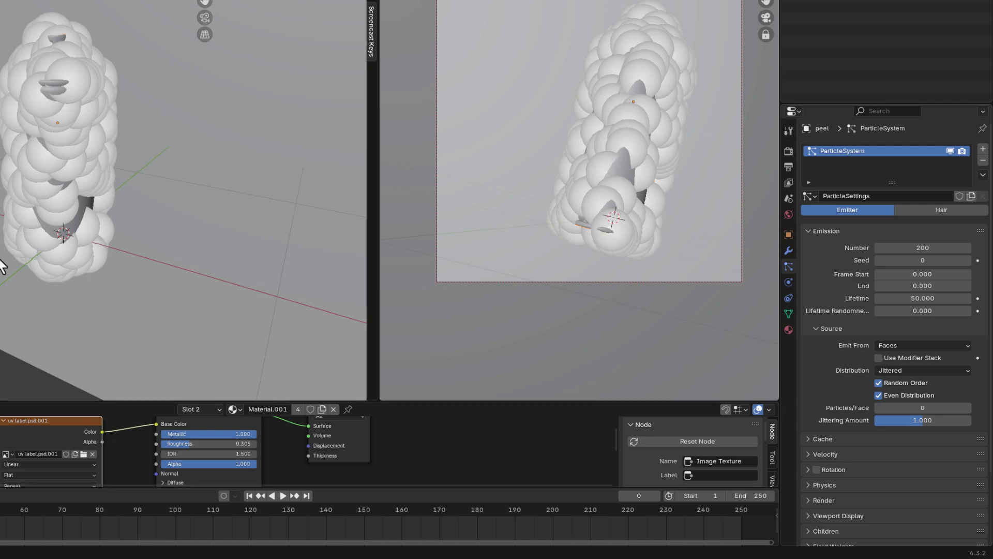
- Play the animation briefly to check the particles' motion, and return to frame 0
{"action": "key", "text": "space"}
{"action": "key", "text": "space"}
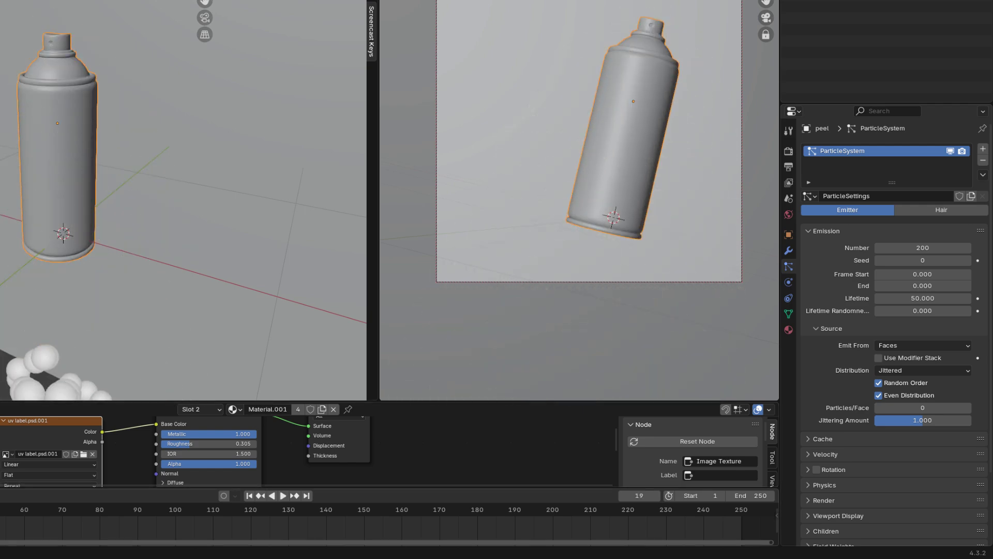
{"action": "key", "text": "ctrl+shift+space"}
{"action": "key", "text": "space"}
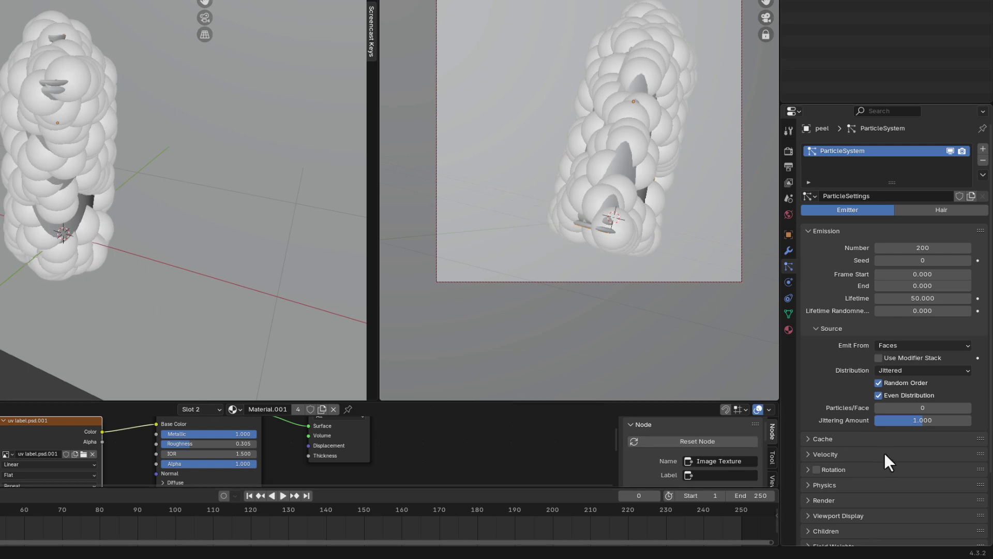
- Set the particle system's physics type to None
{"action": "scroll", "coordinate": [833, 371], "scroll_direction": "down", "scroll_amount": 2}
{"action": "scroll", "coordinate": [833, 370], "scroll_direction": "down", "scroll_amount": 2}
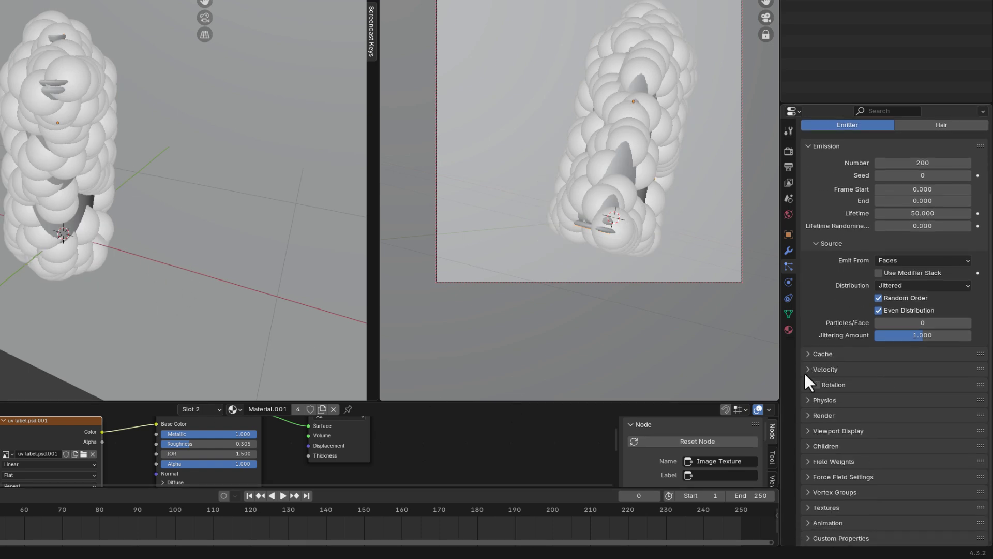
{"action": "left_click", "coordinate": [805, 399]}
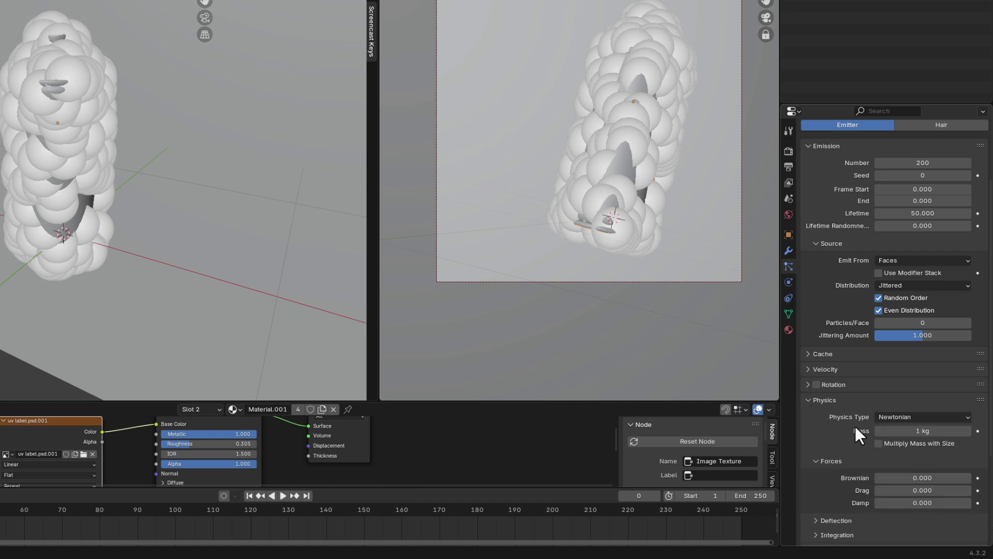
{"action": "left_click", "coordinate": [890, 418]}
{"action": "left_click", "coordinate": [886, 430]}
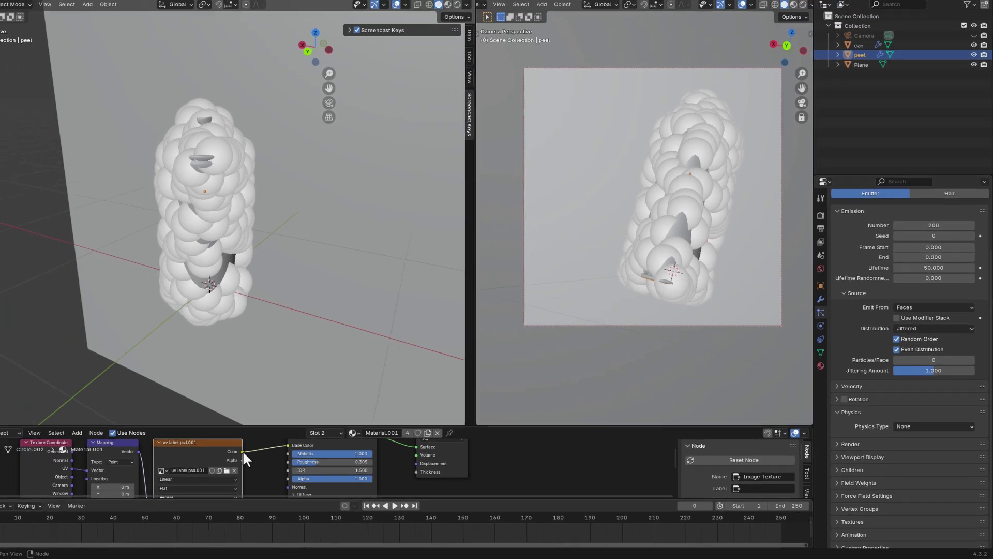
- Play the animation twice from frame 0 past frame 50 to check how long the particles last without physics
{"action": "key", "text": "space"}
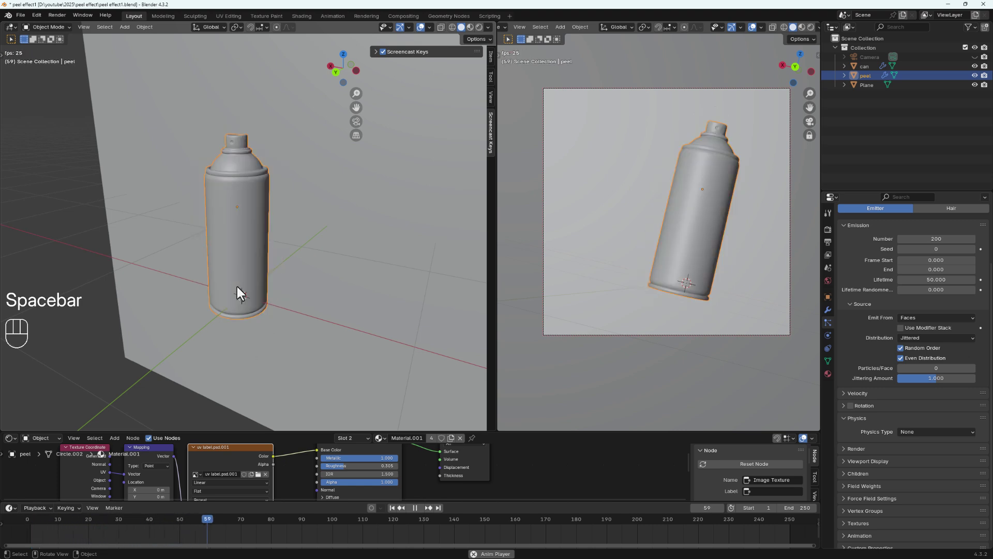
{"action": "key", "text": "space"}
{"action": "left_click_drag", "start_coordinate": [222, 513], "coordinate": [27, 512]}
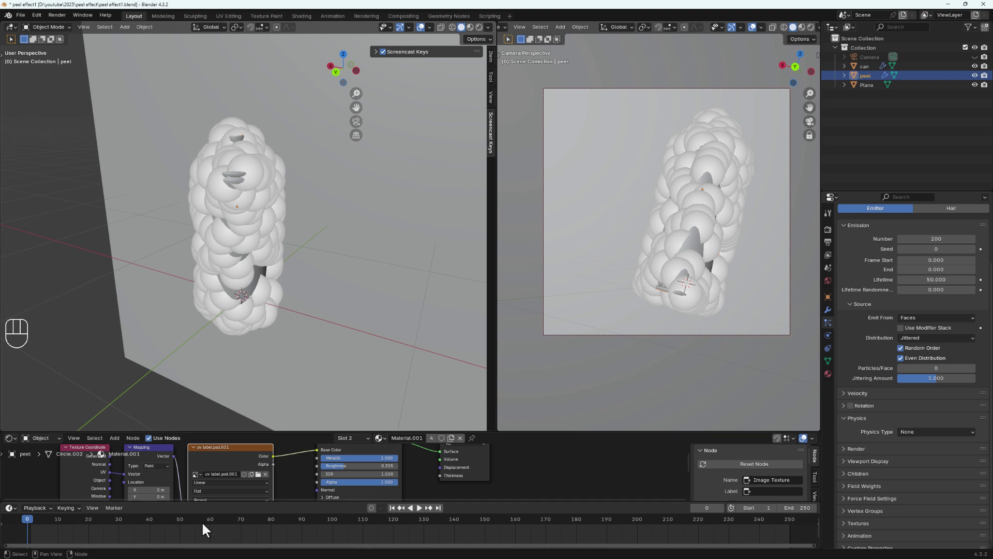
{"action": "key", "text": "space"}
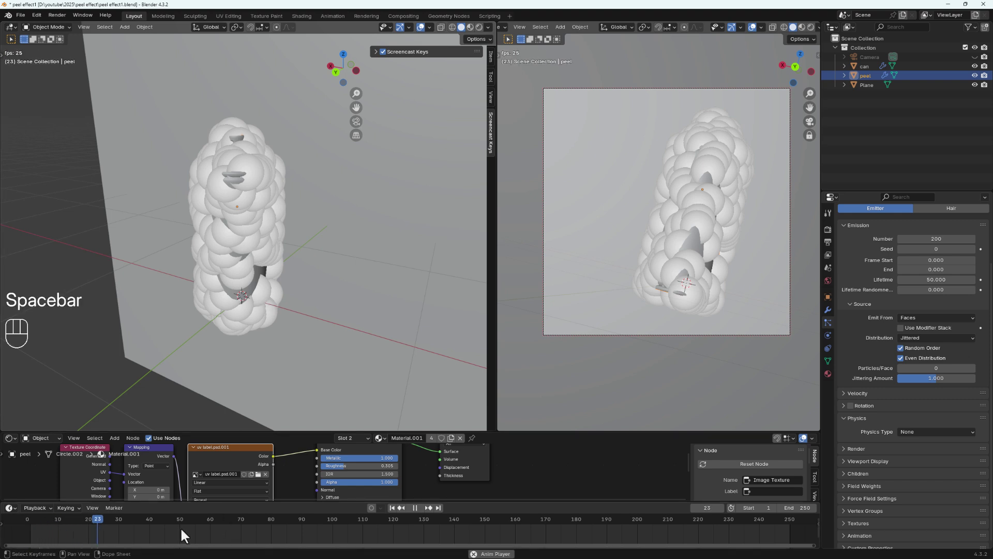
{"action": "key", "text": "space"}
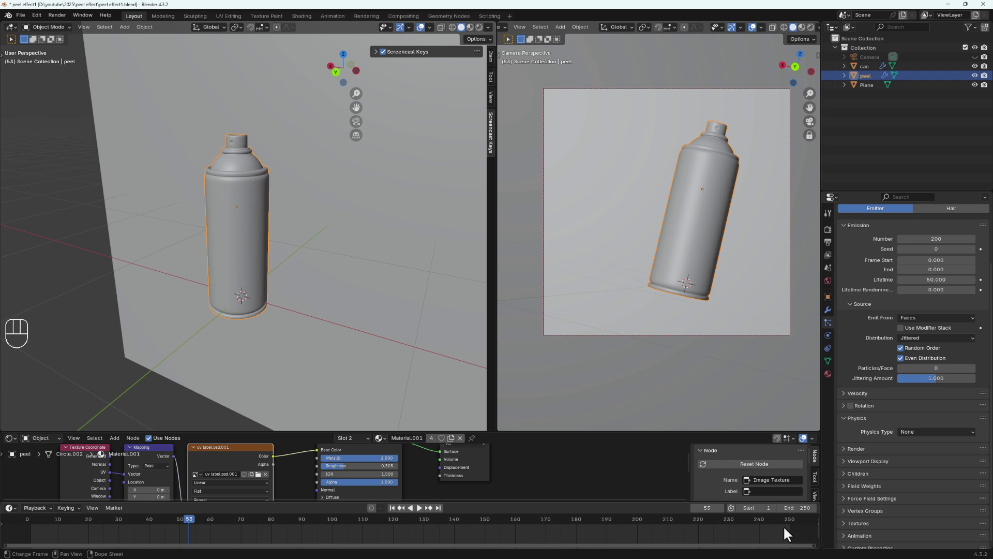
- Set the particle lifetime to 500 frames
{"action": "left_click", "coordinate": [936, 280]}
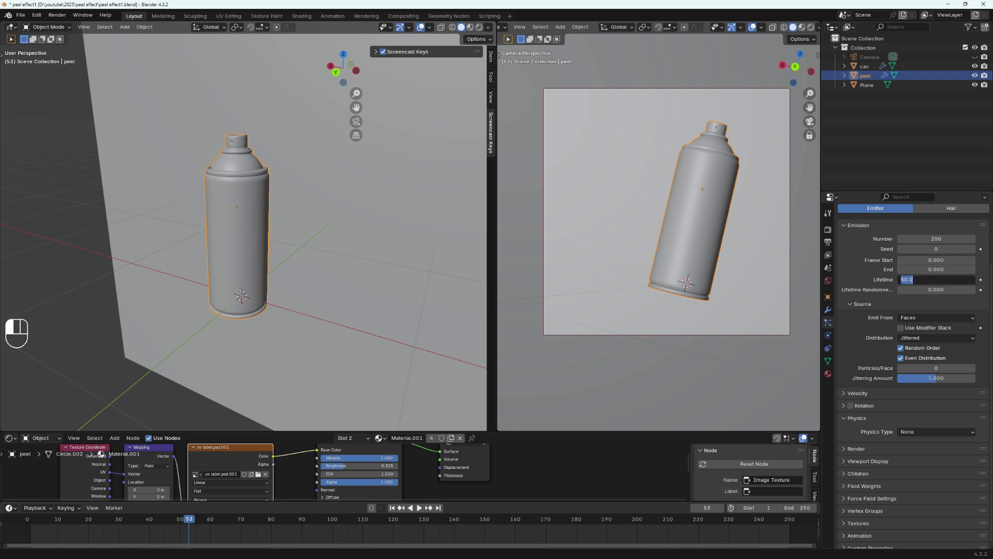
{"action": "type", "text": "500"}
{"action": "key", "text": "Return"}
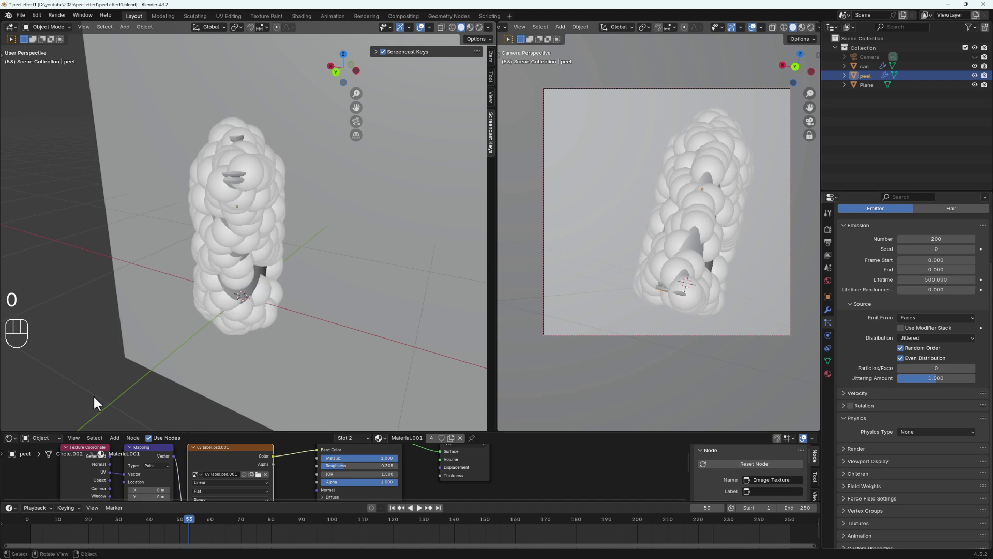
- Check the extended particle lifetime in playback up to about frame 194, and return to frame 3
{"action": "left_click_drag", "start_coordinate": [190, 518], "coordinate": [108, 517]}
{"action": "key", "text": "space"}
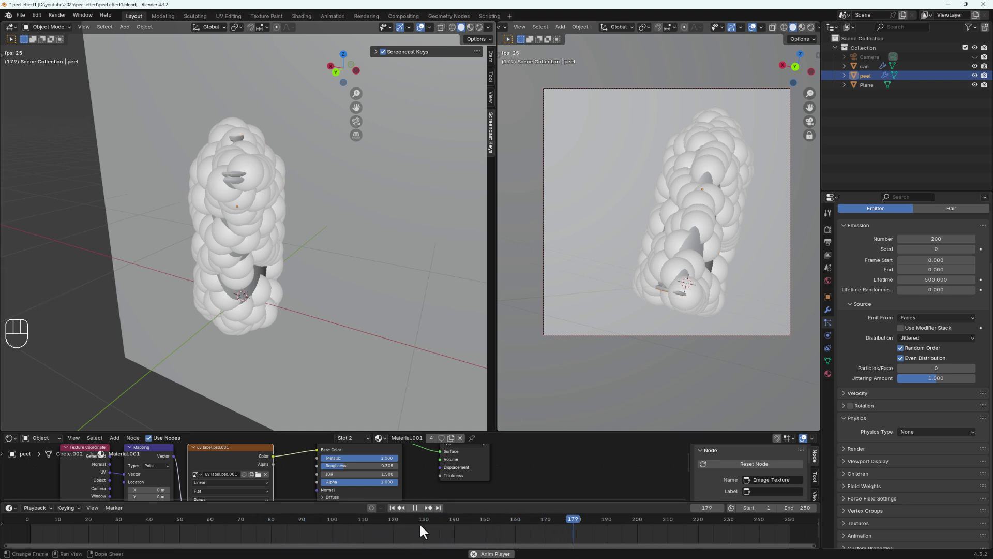
{"action": "key", "text": "space"}
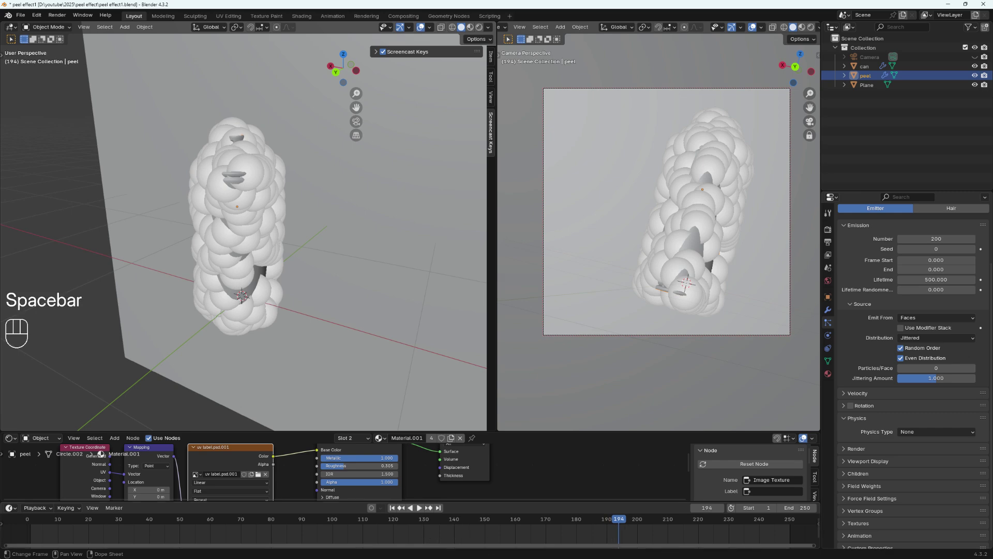
{"action": "left_click_drag", "start_coordinate": [619, 520], "coordinate": [37, 458]}
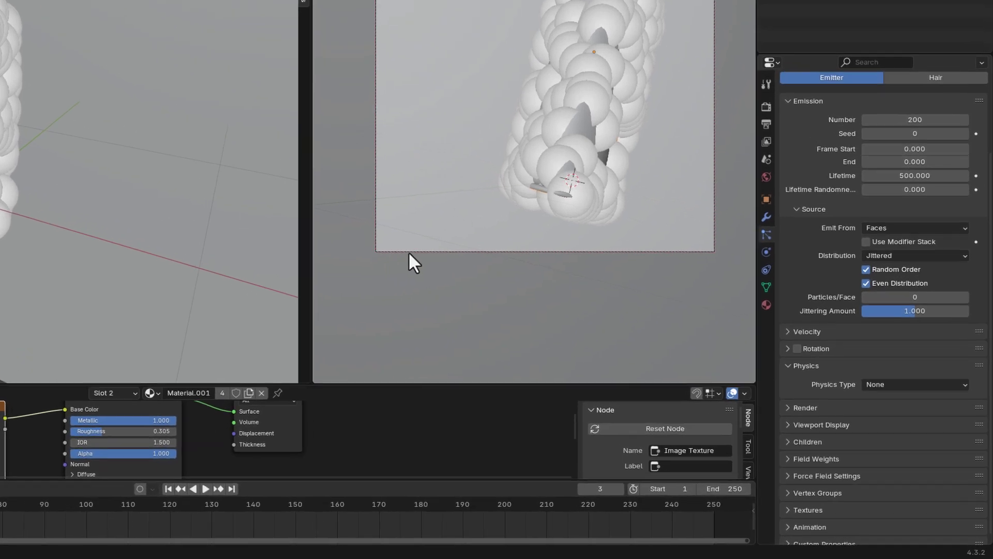
- Set the particles to render as None so the halos are hidden
{"action": "scroll", "coordinate": [841, 440], "scroll_direction": "down", "scroll_amount": 2}
{"action": "left_click", "coordinate": [790, 399]}
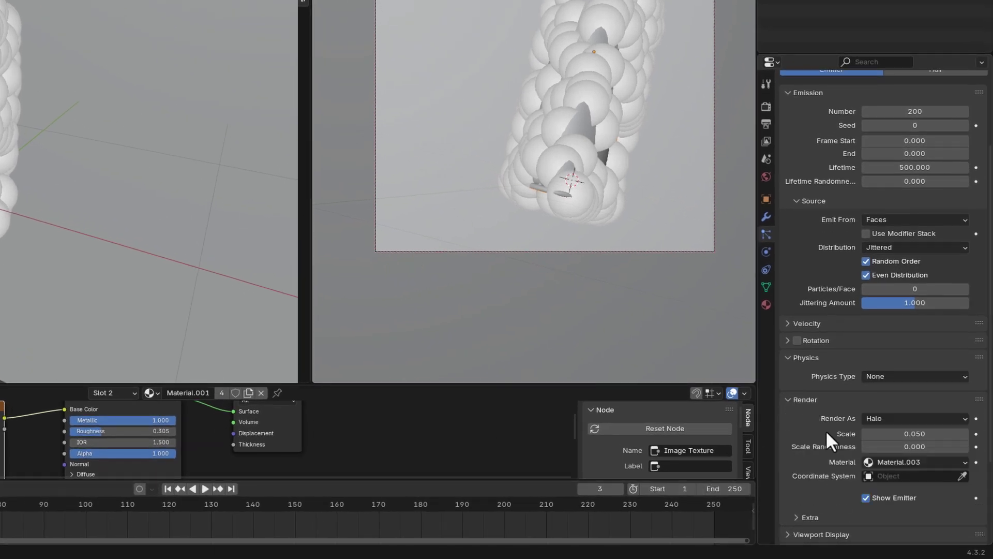
{"action": "left_click", "coordinate": [876, 418]}
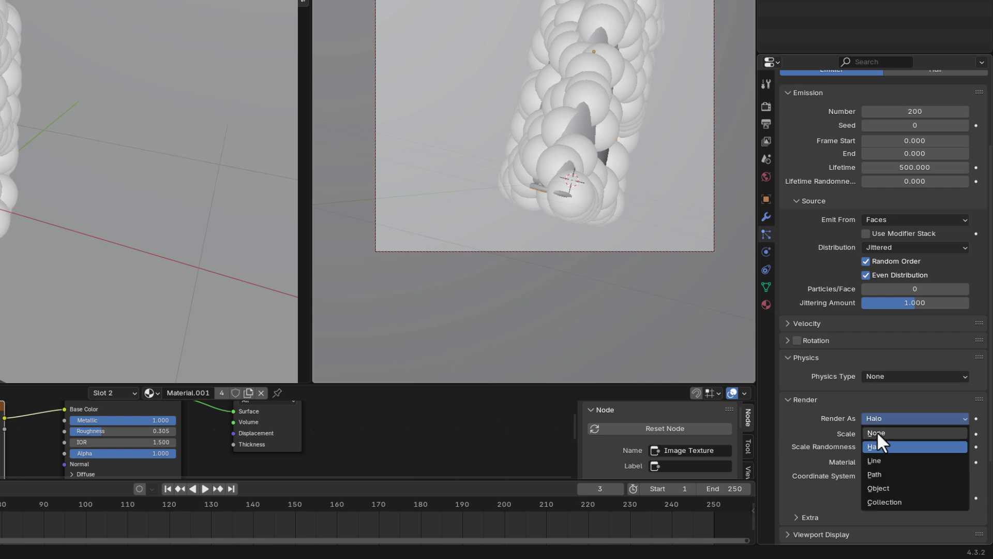
{"action": "left_click", "coordinate": [877, 432]}
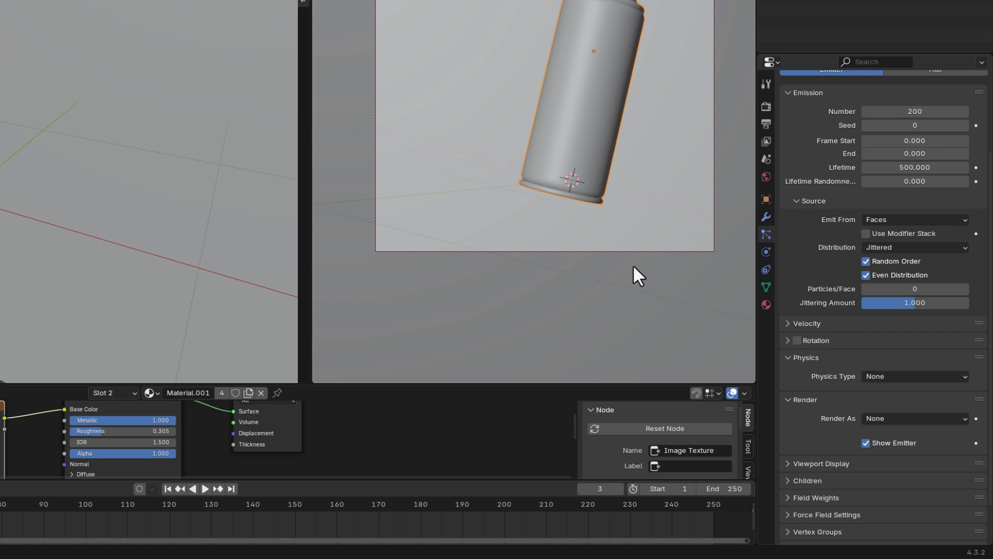
- Enable Use Modifier Stack for the particle emission source and collapse the emission settings
{"action": "scroll", "coordinate": [791, 228], "scroll_direction": "up", "scroll_amount": 5}
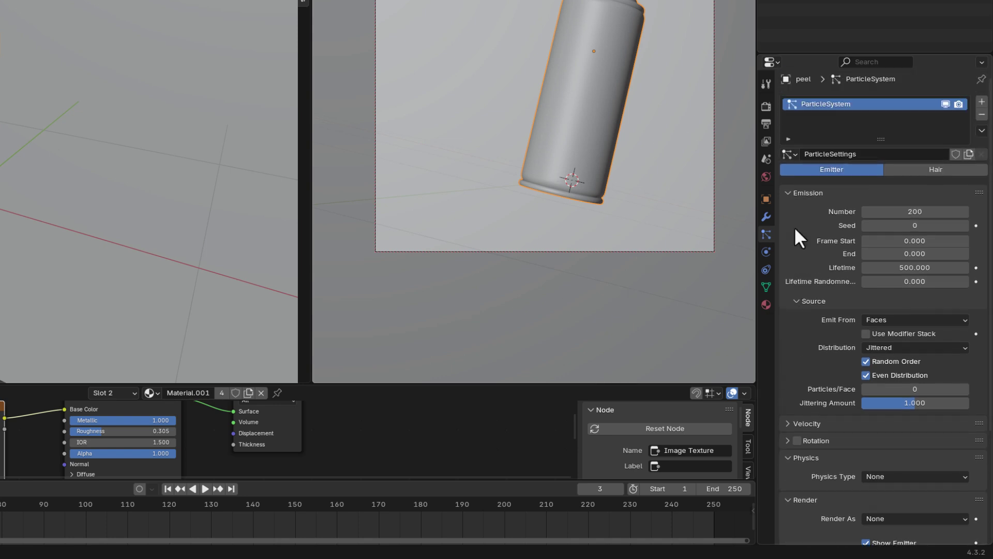
{"action": "left_click", "coordinate": [865, 334]}
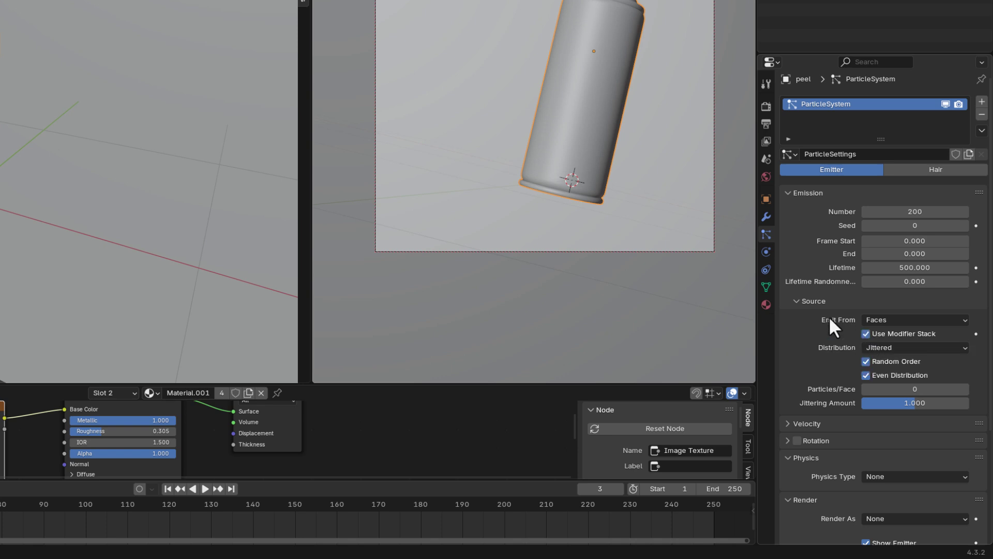
{"action": "left_click", "coordinate": [789, 191]}
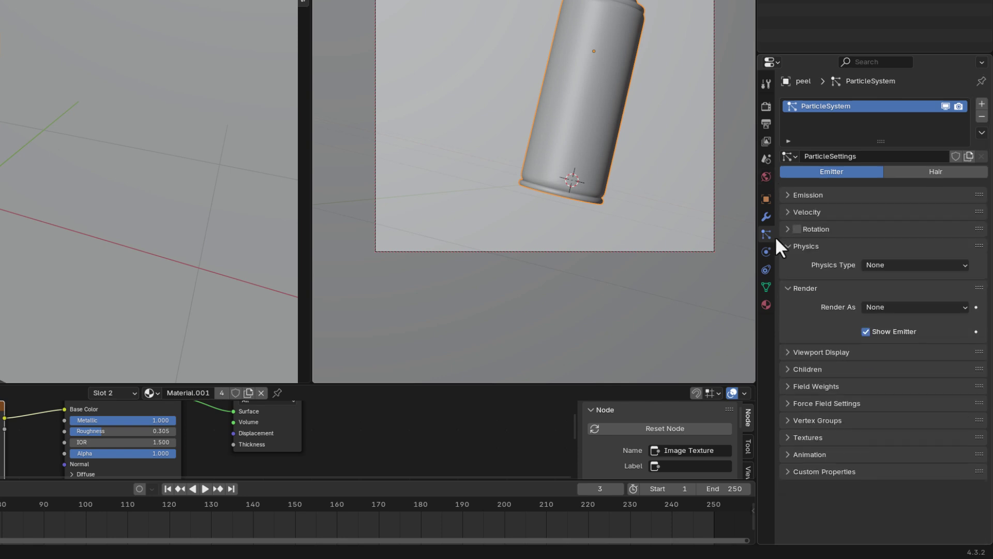
- Add an Explode physics modifier to the peel object below its particle system
{"action": "left_click", "coordinate": [765, 217]}
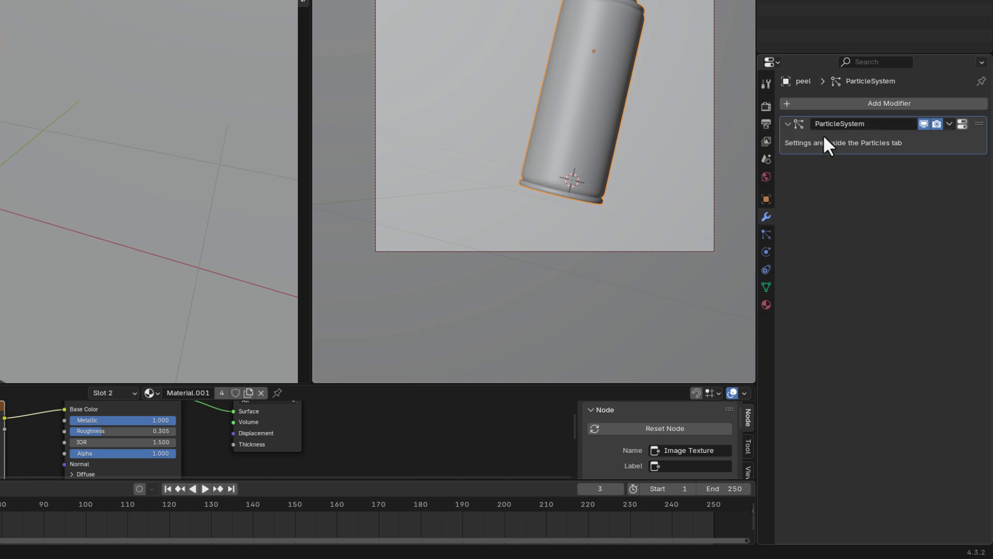
{"action": "left_click", "coordinate": [852, 104]}
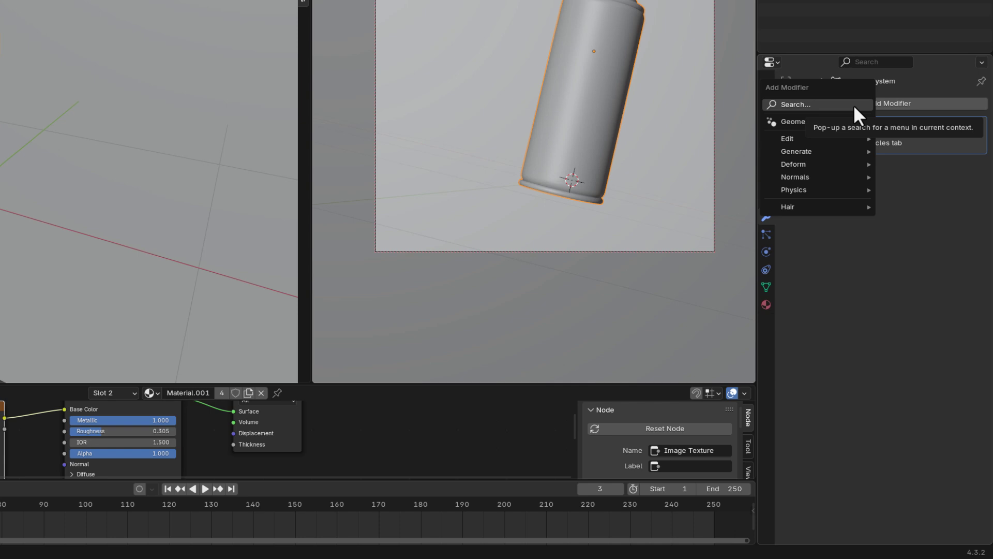
{"action": "mouse_move", "coordinate": [819, 190]}
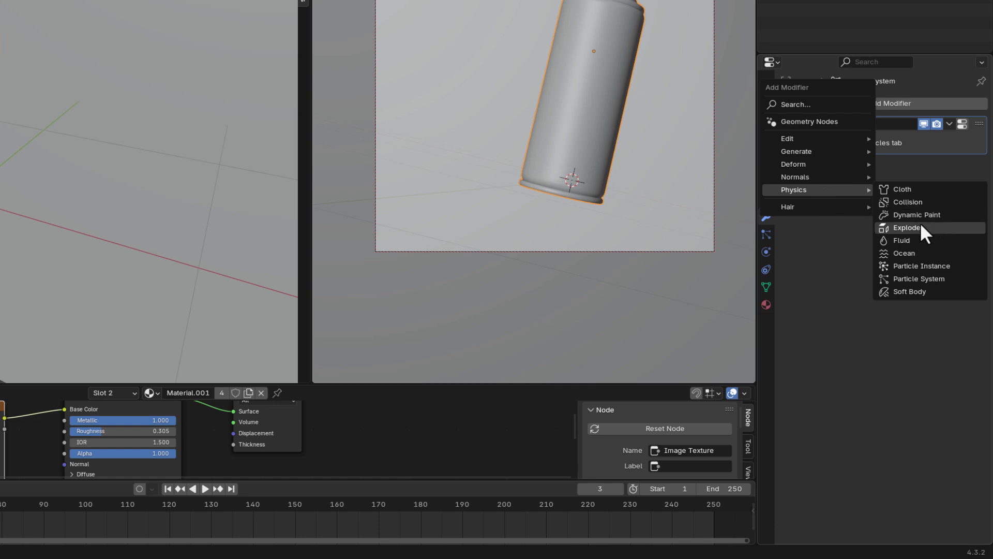
{"action": "left_click", "coordinate": [906, 228]}
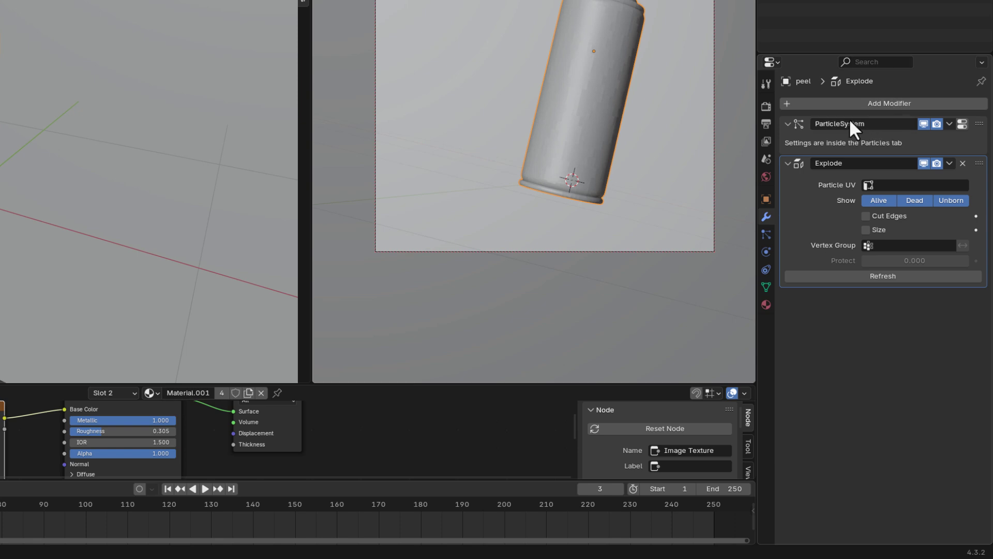
{"action": "left_click", "coordinate": [862, 102]}
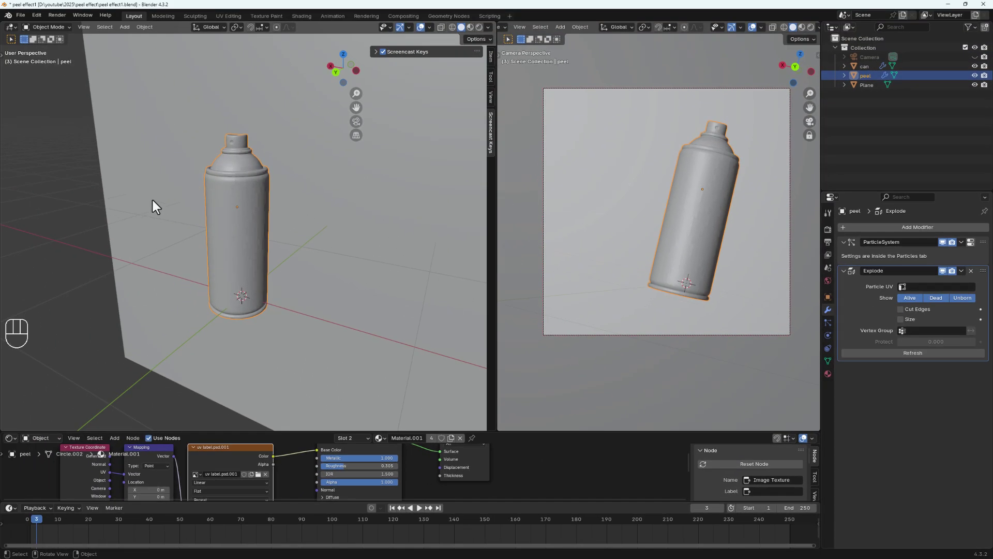
{"action": "scroll", "coordinate": [108, 183], "scroll_direction": "up", "scroll_amount": 3}
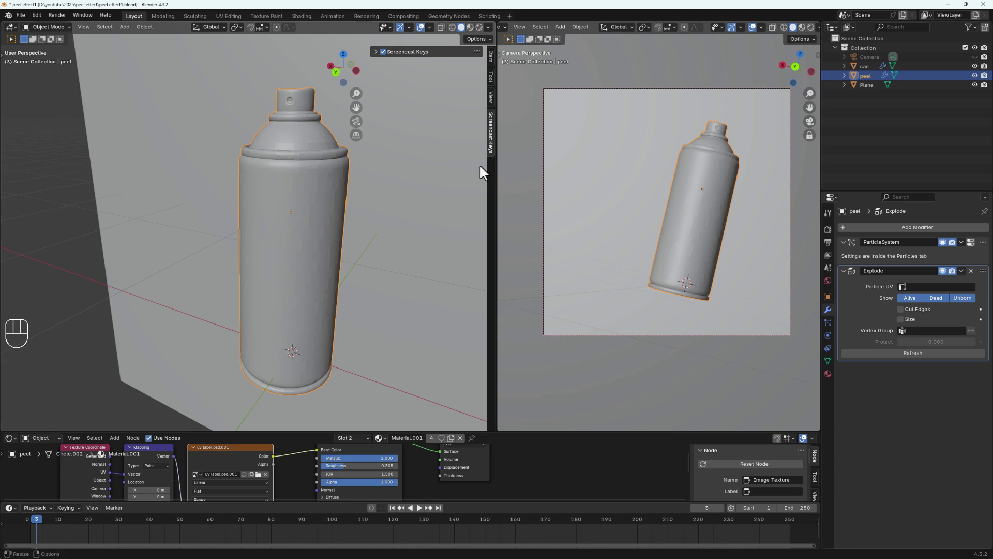
- Turn on X-ray display in the perspective viewport and examine how the Explode modifier divides the peel mesh into pieces
{"action": "middle_click_drag", "start_coordinate": [299, 145], "coordinate": [269, 139]}
{"action": "scroll", "coordinate": [294, 95], "scroll_direction": "up", "scroll_amount": 3}
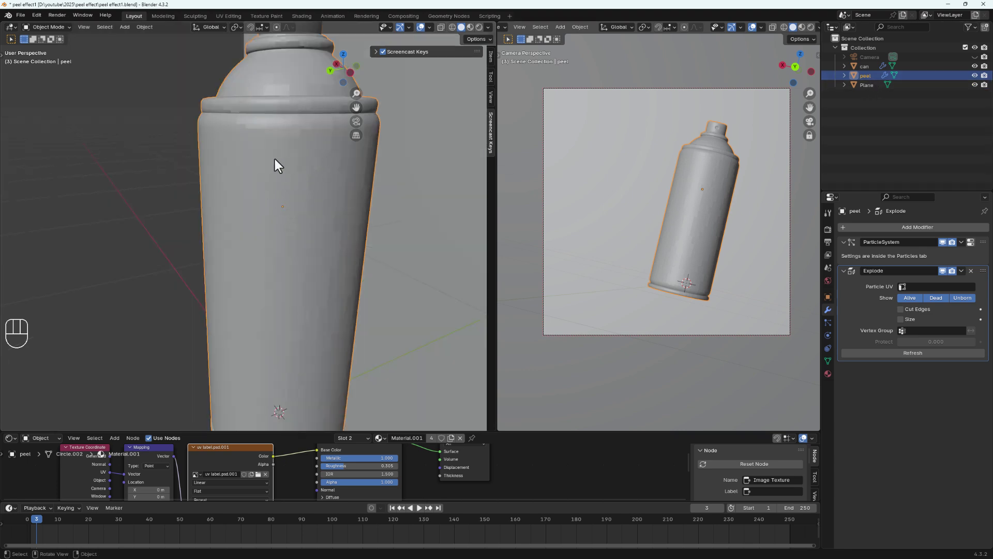
{"action": "scroll", "coordinate": [287, 194], "scroll_direction": "down", "scroll_amount": 3}
{"action": "scroll", "coordinate": [294, 185], "scroll_direction": "up", "scroll_amount": 4}
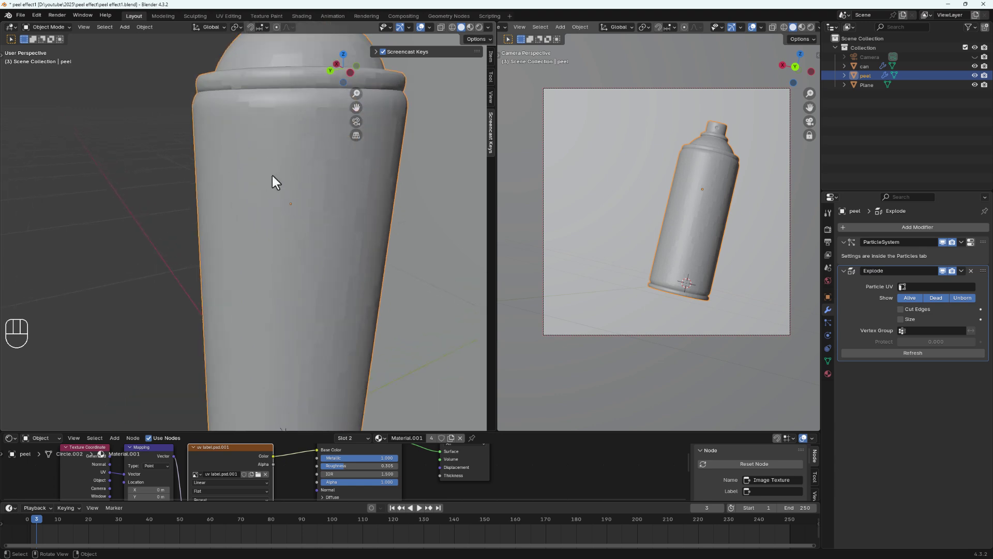
{"action": "middle_click_drag", "start_coordinate": [319, 249], "coordinate": [288, 145]}
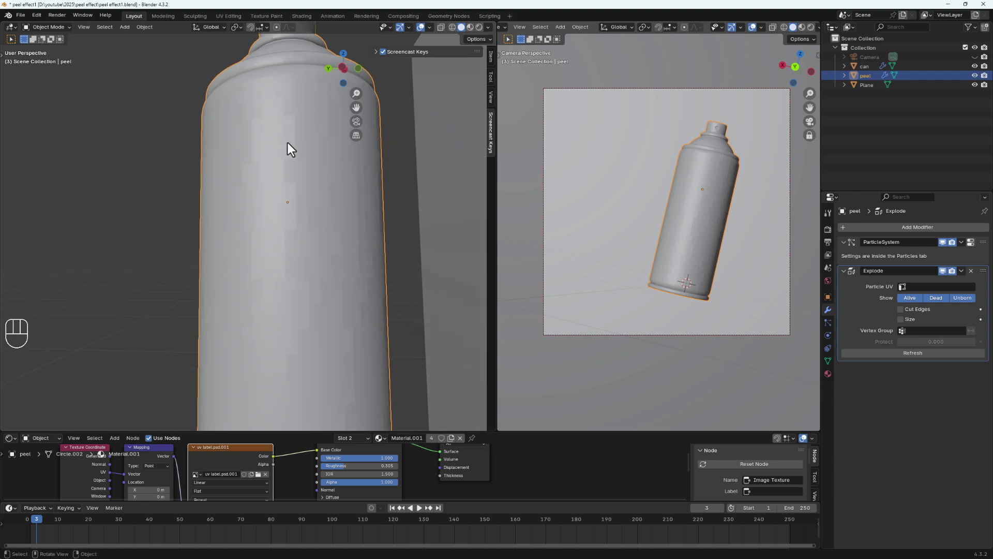
{"action": "left_click", "coordinate": [440, 27]}
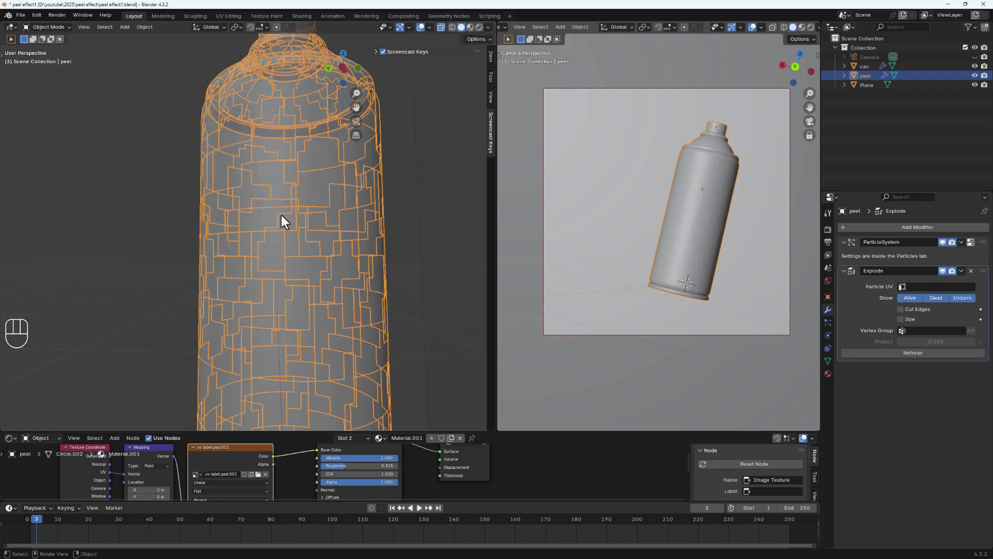
{"action": "scroll", "coordinate": [280, 218], "scroll_direction": "down", "scroll_amount": 4}
{"action": "middle_click_drag", "start_coordinate": [278, 221], "coordinate": [253, 242]}
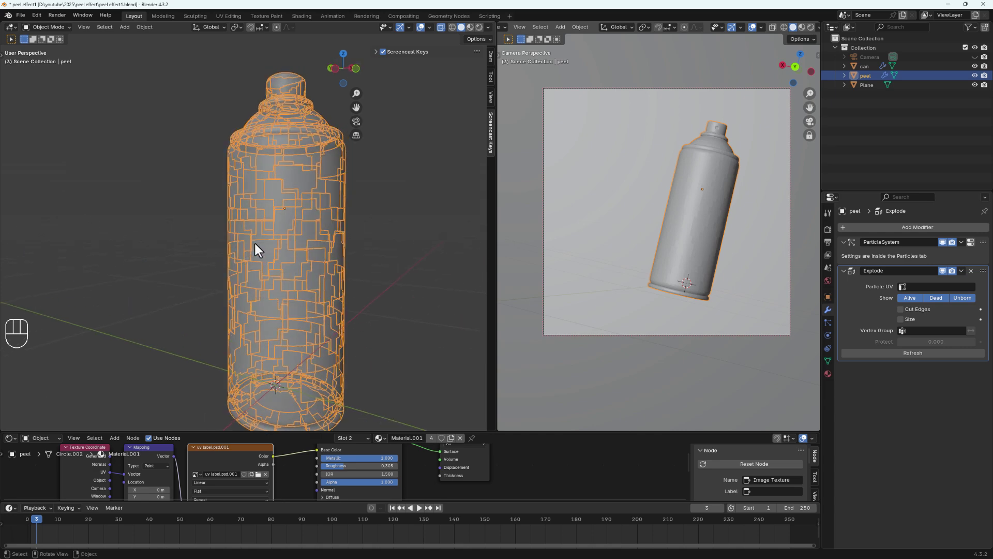
- Enable Cut Edges on the peel object's Explode modifier and collapse the modifier's settings
{"action": "left_click", "coordinate": [901, 308]}
{"action": "scroll", "coordinate": [299, 234], "scroll_direction": "up", "scroll_amount": 3}
{"action": "middle_click_drag", "start_coordinate": [299, 234], "coordinate": [194, 222]}
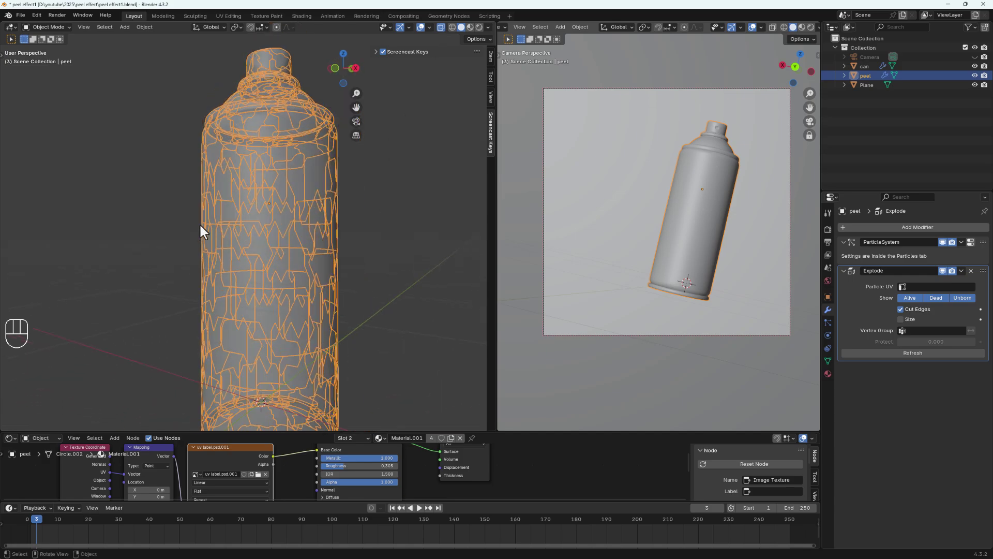
{"action": "middle_click_drag", "start_coordinate": [228, 182], "coordinate": [261, 199]}
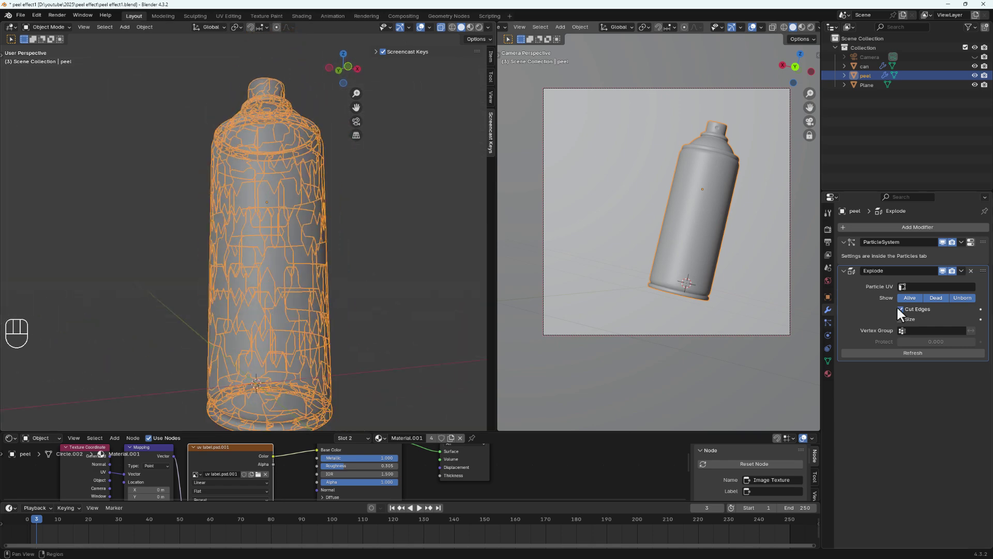
{"action": "left_click", "coordinate": [842, 271]}
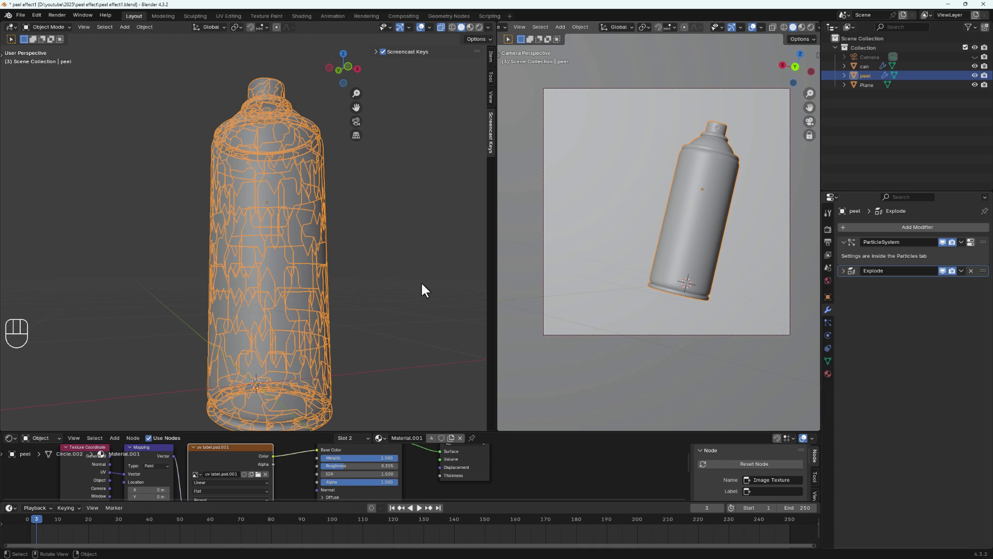
{"action": "mouse_move", "coordinate": [279, 182]}
{"action": "middle_mouse_down"}
{"action": "mouse_move", "coordinate": [293, 228]}
{"action": "mouse_move", "coordinate": [269, 250]}
{"action": "middle_mouse_up"}
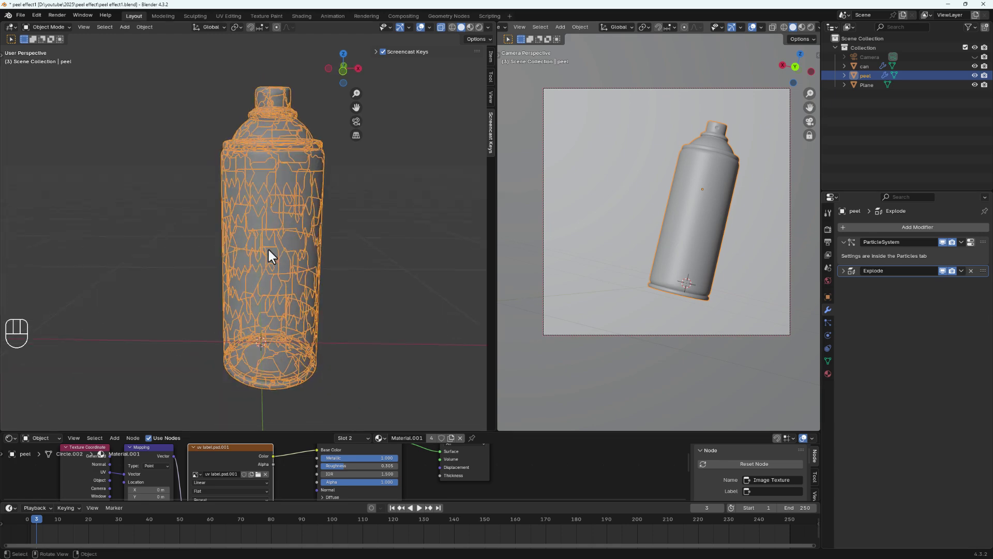
{"action": "scroll", "coordinate": [246, 202], "scroll_direction": "up", "scroll_amount": 2}
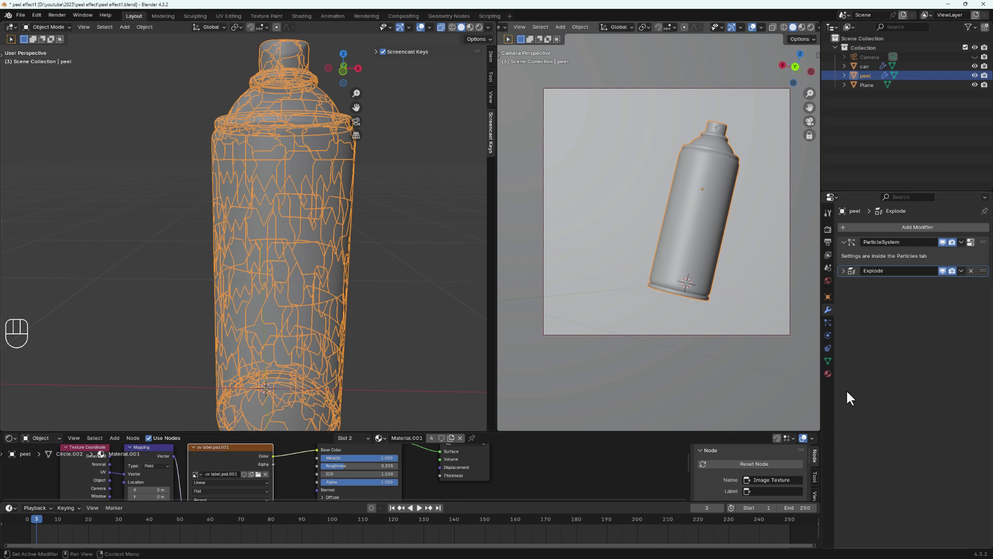
- Add Cloth physics to the peel object, collapsing its Cache settings and expanding its Shape settings
{"action": "left_click", "coordinate": [828, 334]}
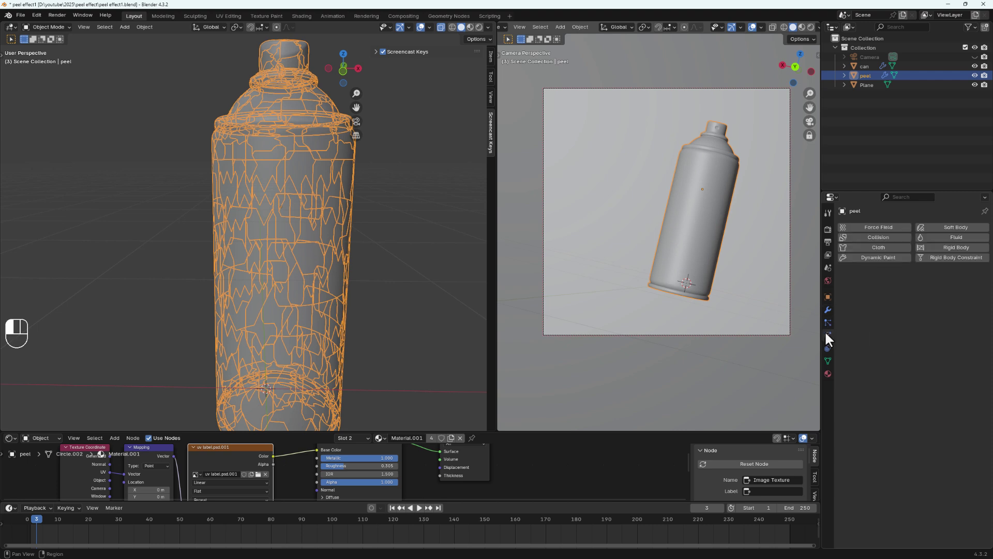
{"action": "left_click", "coordinate": [876, 247]}
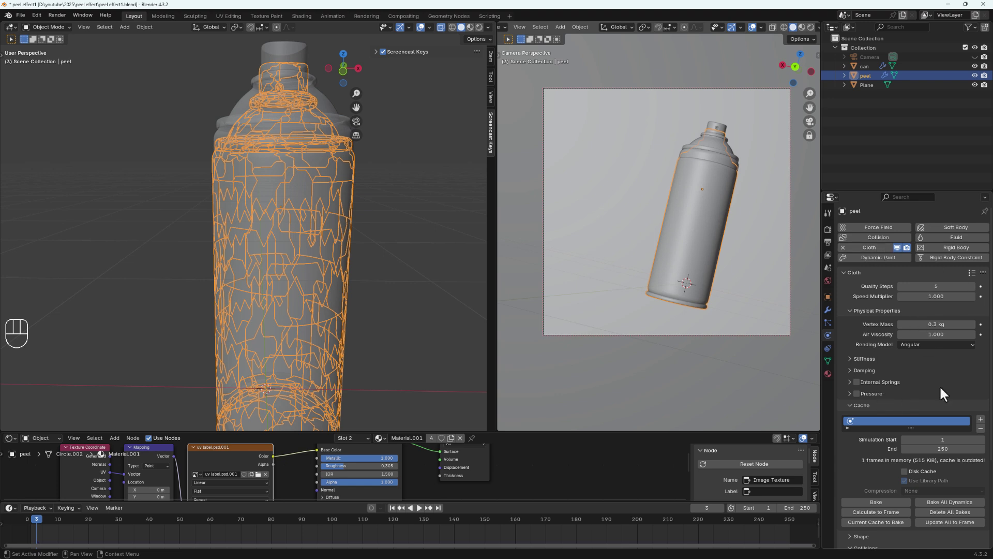
{"action": "scroll", "coordinate": [897, 401], "scroll_direction": "down", "scroll_amount": 3}
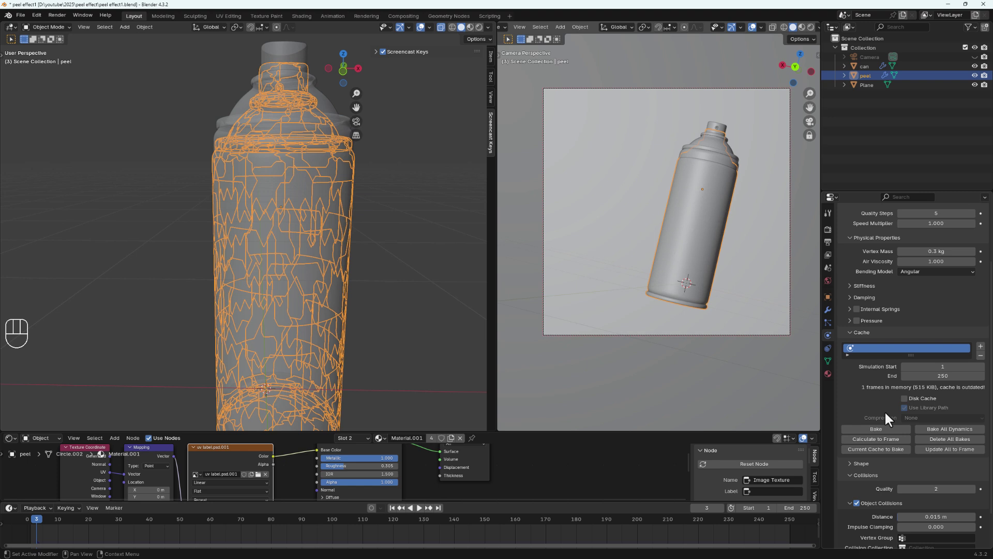
{"action": "left_click", "coordinate": [849, 334]}
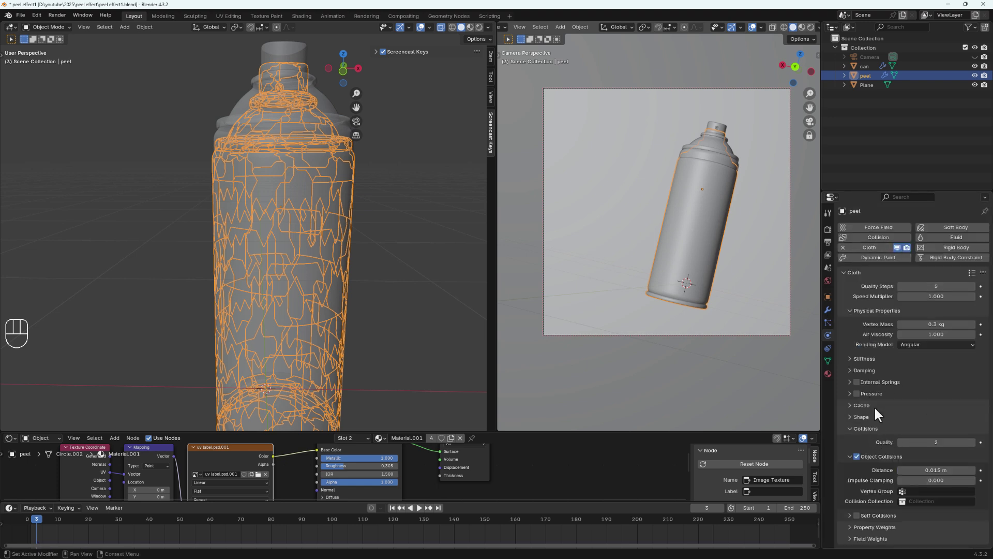
{"action": "left_click", "coordinate": [850, 417]}
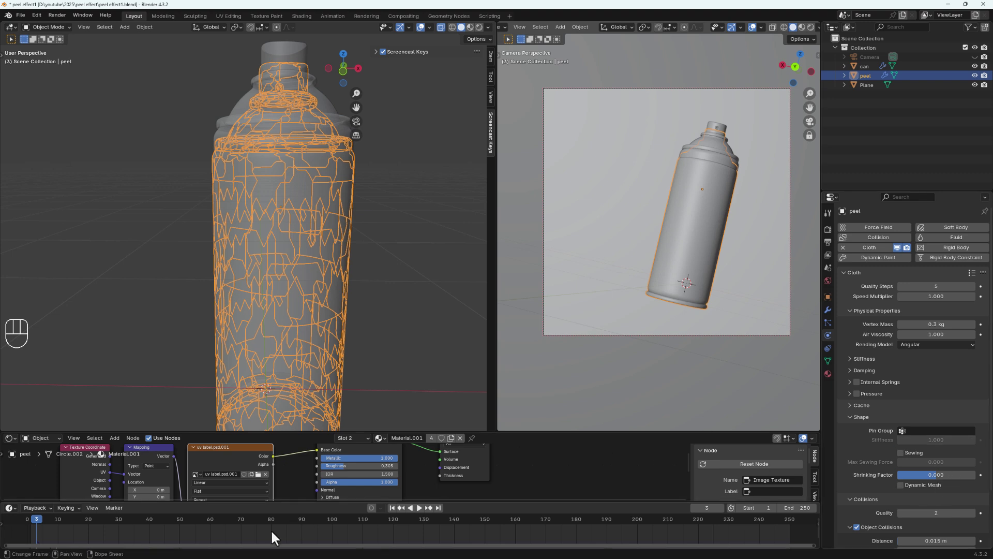
- Play the cloth simulation from frame 1 to about frame 8 and return to frame 1
{"action": "left_click", "coordinate": [391, 508]}
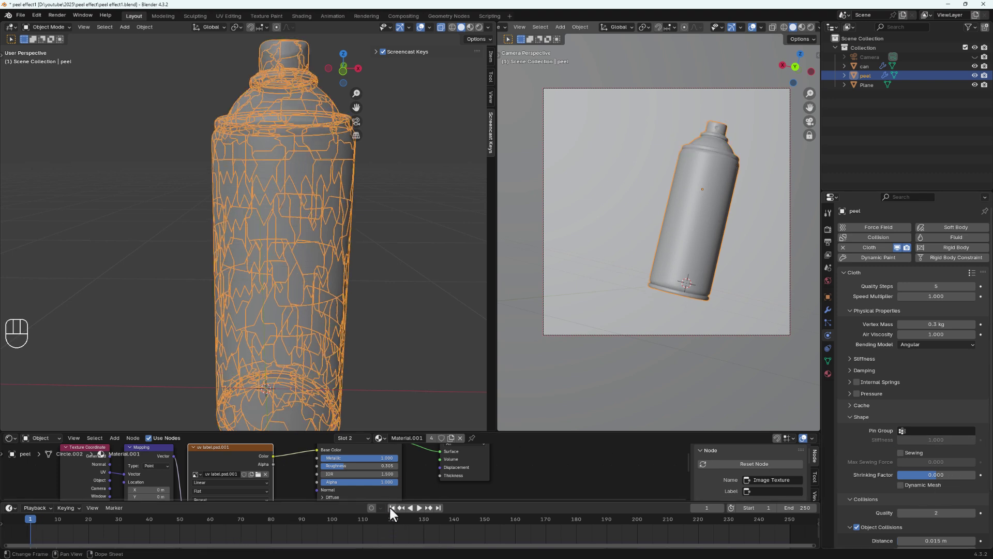
{"action": "scroll", "coordinate": [246, 223], "scroll_direction": "down", "scroll_amount": 4}
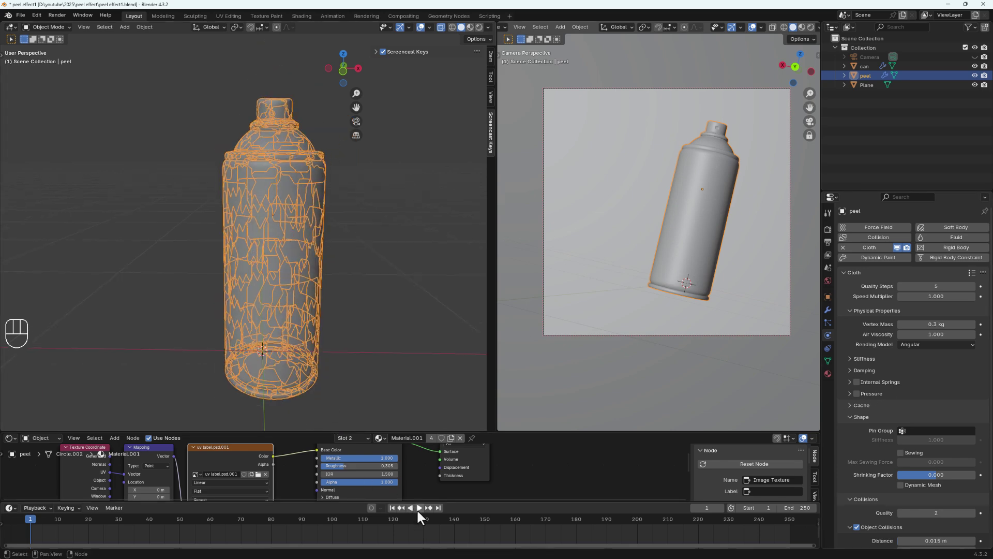
{"action": "key", "text": "space"}
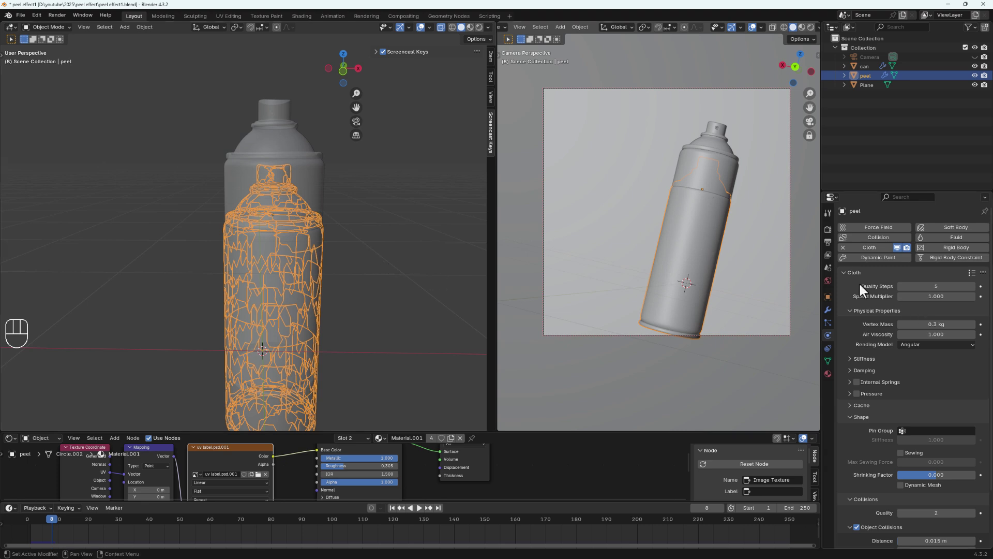
{"action": "left_click", "coordinate": [392, 507]}
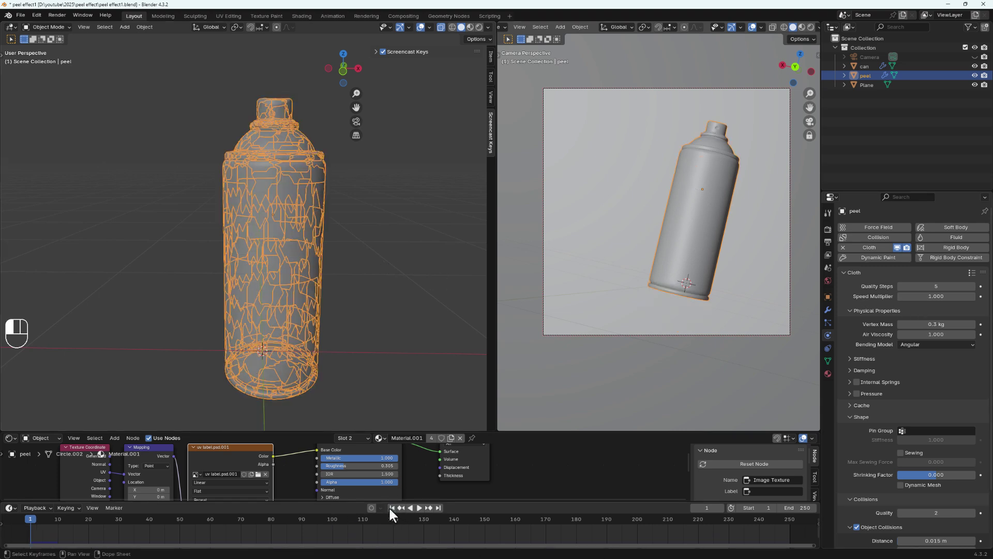
- Add Collision physics to the can object
{"action": "left_click", "coordinate": [867, 68]}
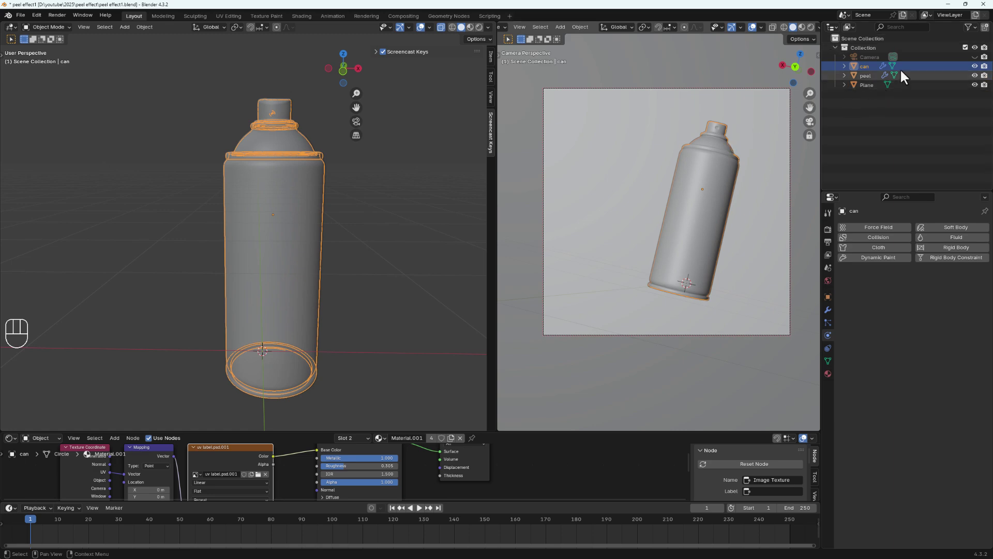
{"action": "left_click", "coordinate": [864, 76]}
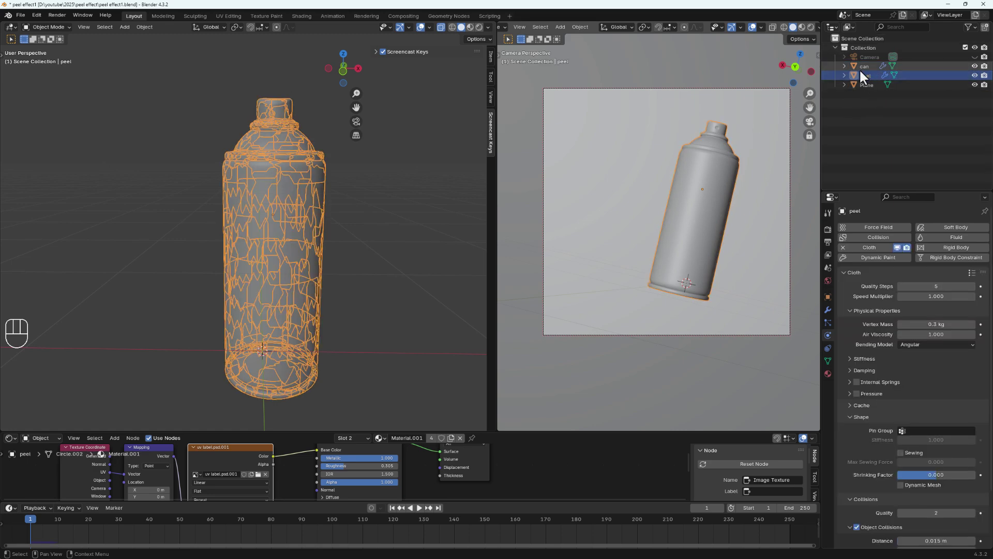
{"action": "left_click", "coordinate": [864, 66]}
{"action": "left_click", "coordinate": [866, 74]}
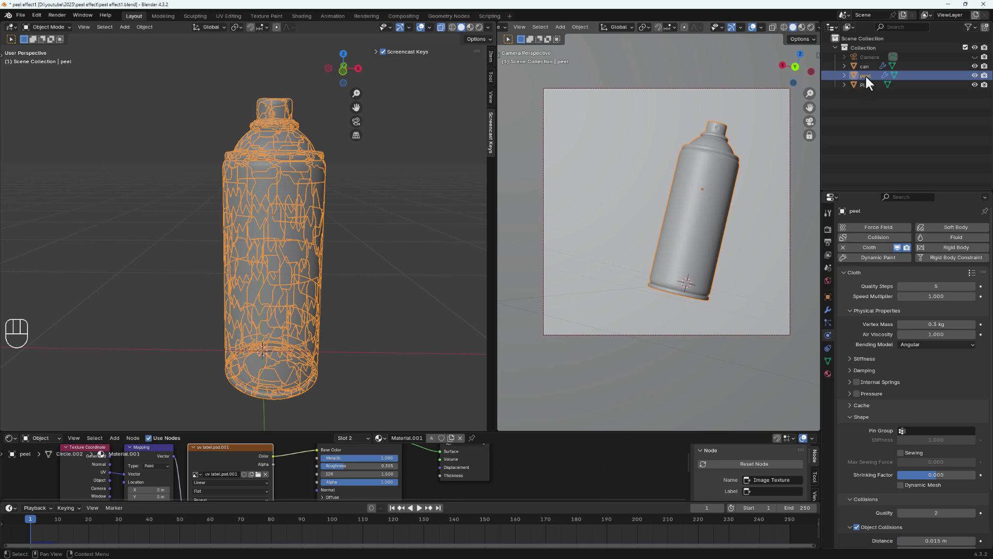
{"action": "left_click", "coordinate": [864, 67]}
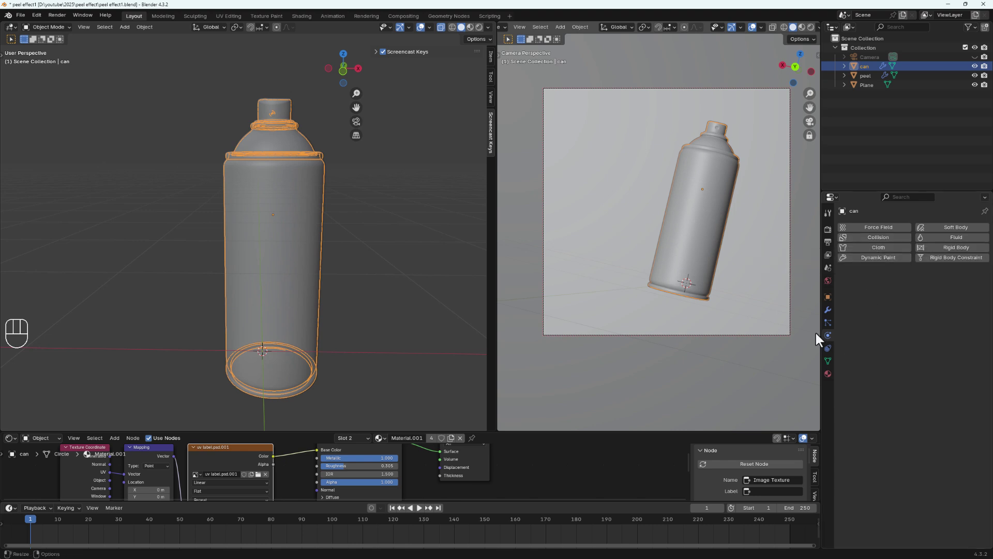
{"action": "left_click", "coordinate": [874, 238]}
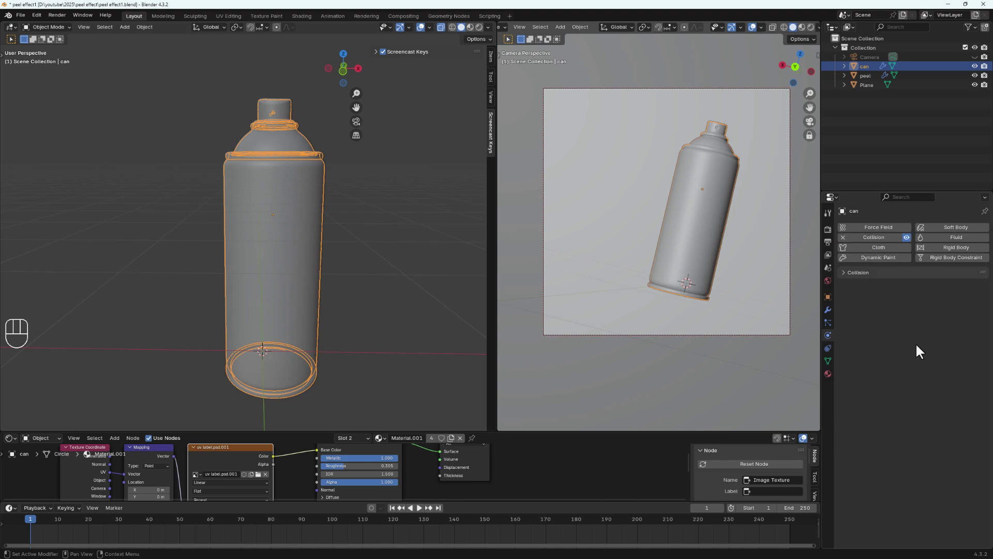
- Turn off X-ray display with the peel object selected and save the file
{"action": "left_click", "coordinate": [864, 76]}
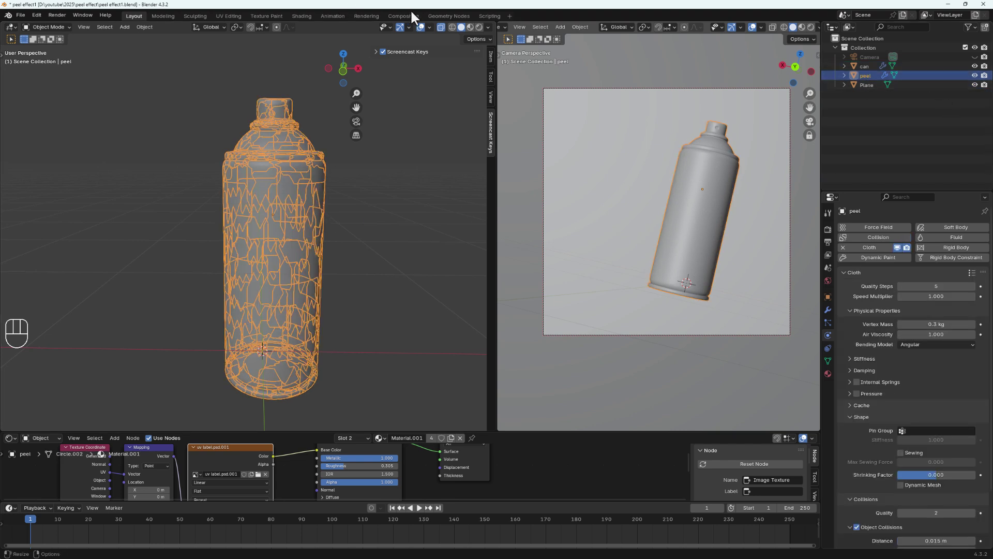
{"action": "left_click", "coordinate": [441, 27]}
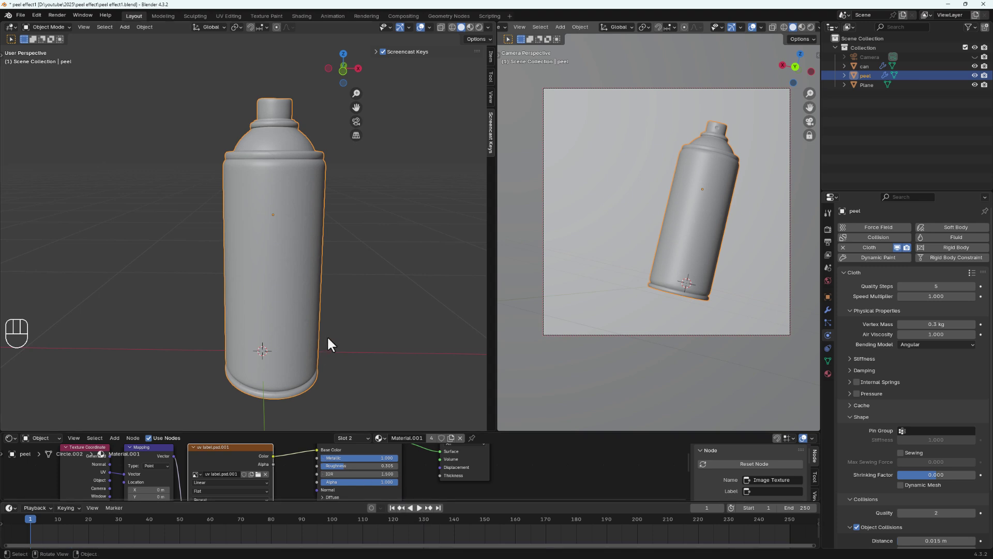
{"action": "key", "text": "ctrl+s"}
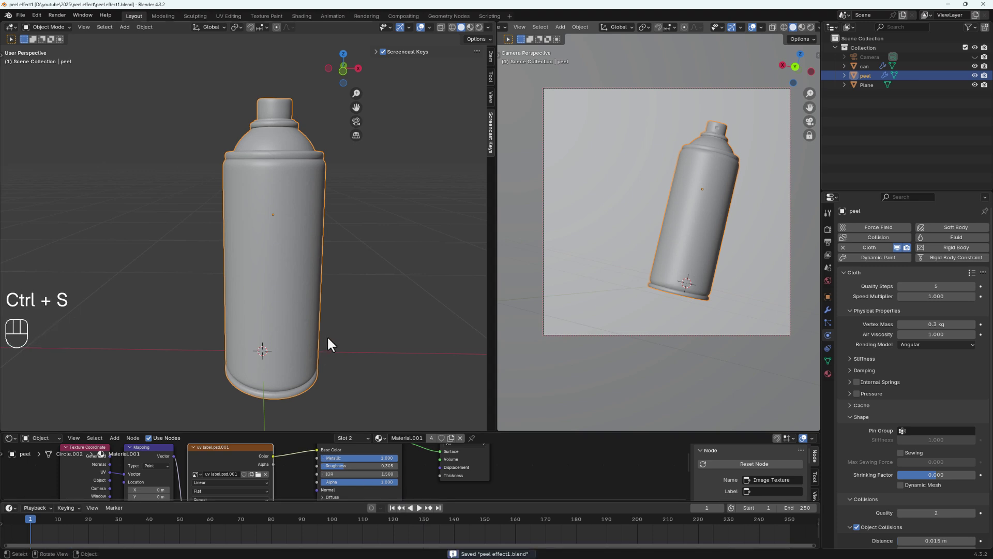
- Play the cloth simulation with collision to about frame 32 and scrub back through the flying pieces to frame 0
{"action": "left_click", "coordinate": [419, 508]}
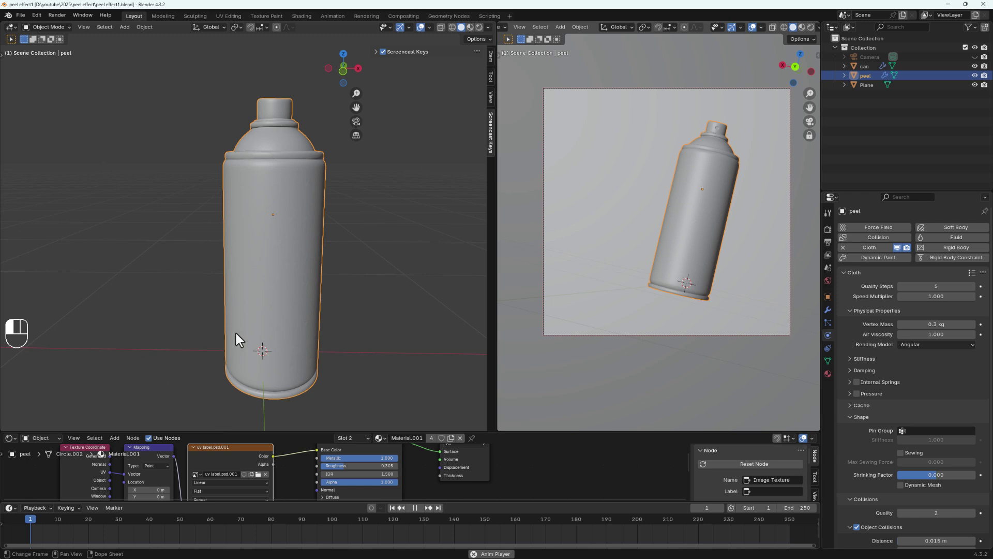
{"action": "key", "text": "space"}
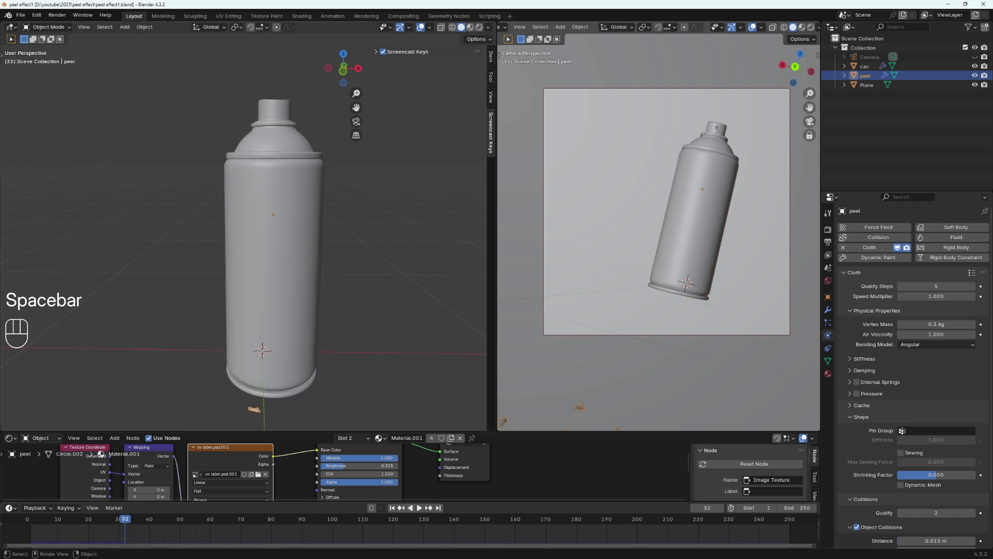
{"action": "left_click_drag", "start_coordinate": [124, 517], "coordinate": [21, 523]}
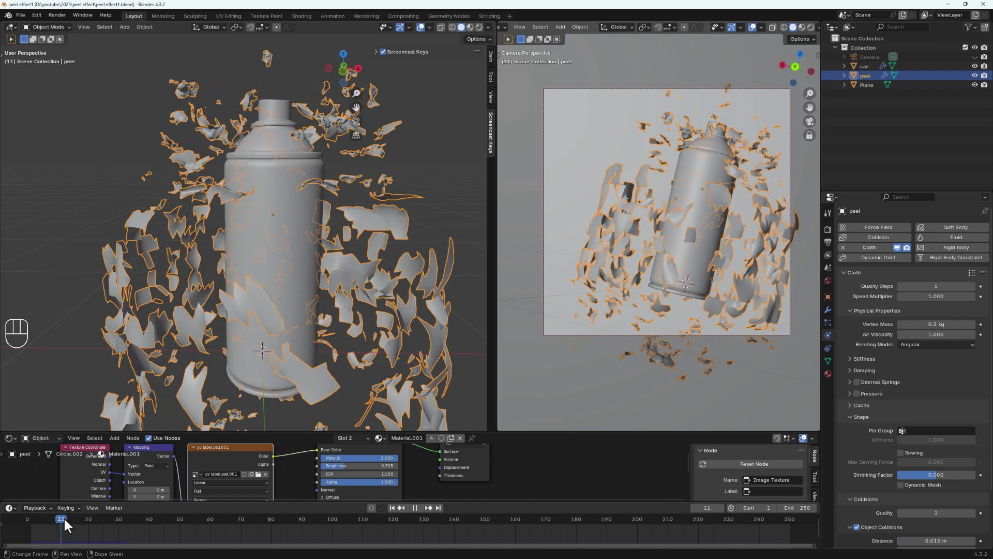
{"action": "mouse_move", "coordinate": [86, 506]}
{"action": "left_mouse_down"}
{"action": "mouse_move", "coordinate": [41, 507]}
{"action": "mouse_move", "coordinate": [95, 501]}
{"action": "left_mouse_up"}
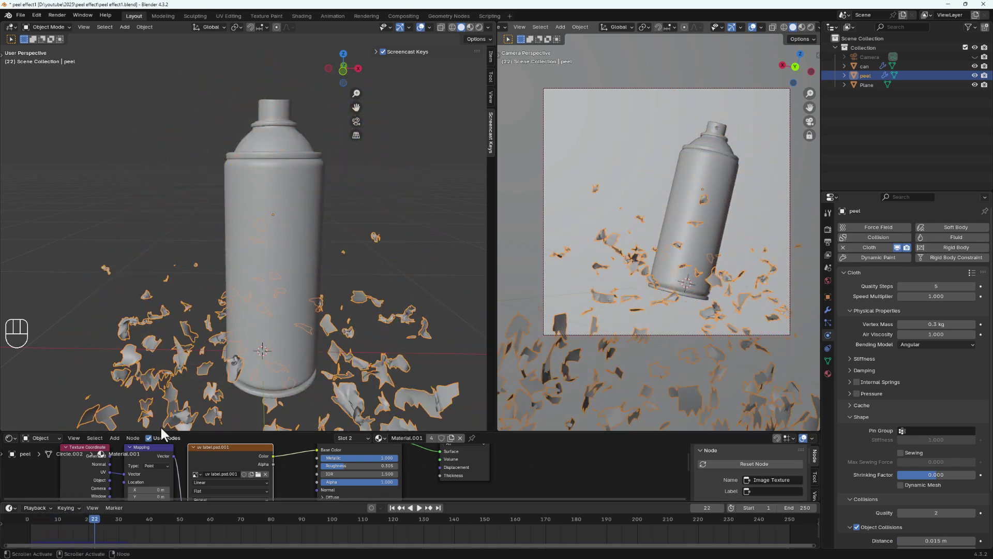
{"action": "scroll", "coordinate": [271, 294], "scroll_direction": "down", "scroll_amount": 2}
{"action": "middle_click_drag", "start_coordinate": [263, 313], "coordinate": [311, 189]}
{"action": "scroll", "coordinate": [347, 332], "scroll_direction": "down", "scroll_amount": 3}
{"action": "left_click_drag", "start_coordinate": [97, 518], "coordinate": [27, 508]}
{"action": "middle_click_drag", "start_coordinate": [213, 269], "coordinate": [353, 320], "text": "shift"}
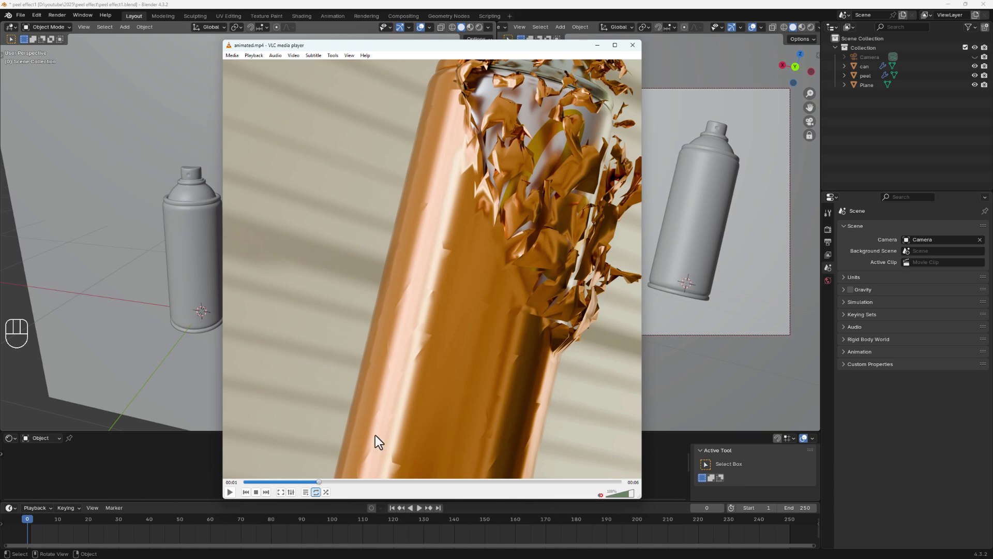
- Scrub through the reference render animated.mp4 in VLC media player, and minimize it to return to Blender
{"action": "mouse_move", "coordinate": [318, 483]}
{"action": "left_mouse_down"}
{"action": "mouse_move", "coordinate": [280, 488]}
{"action": "mouse_move", "coordinate": [322, 490]}
{"action": "left_mouse_up"}
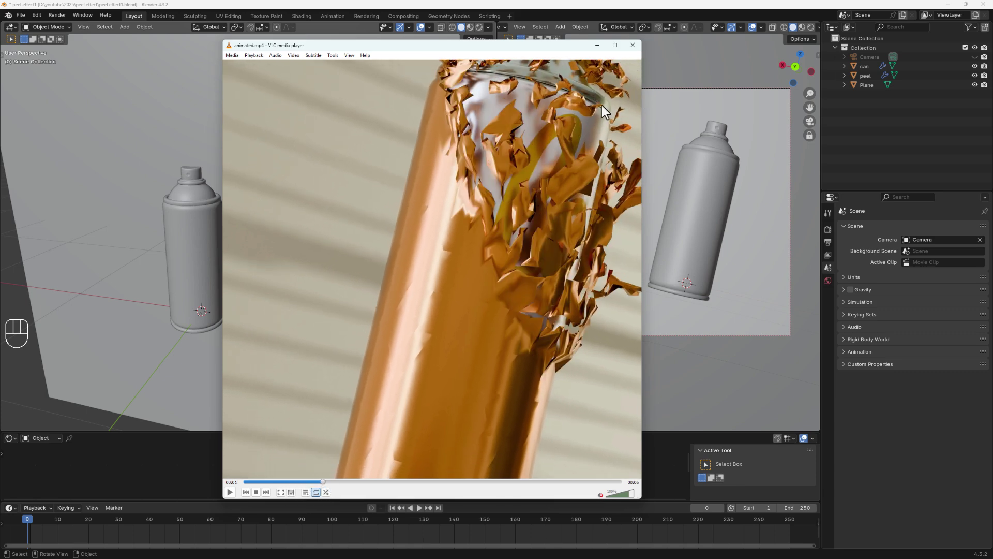
{"action": "left_click_drag", "start_coordinate": [321, 488], "coordinate": [427, 491]}
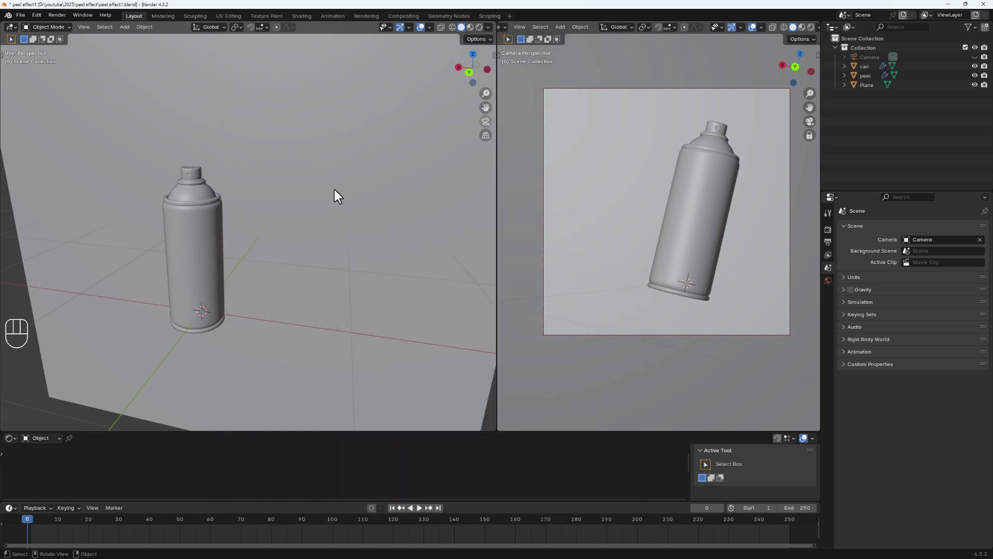
{"action": "left_click", "coordinate": [596, 46]}
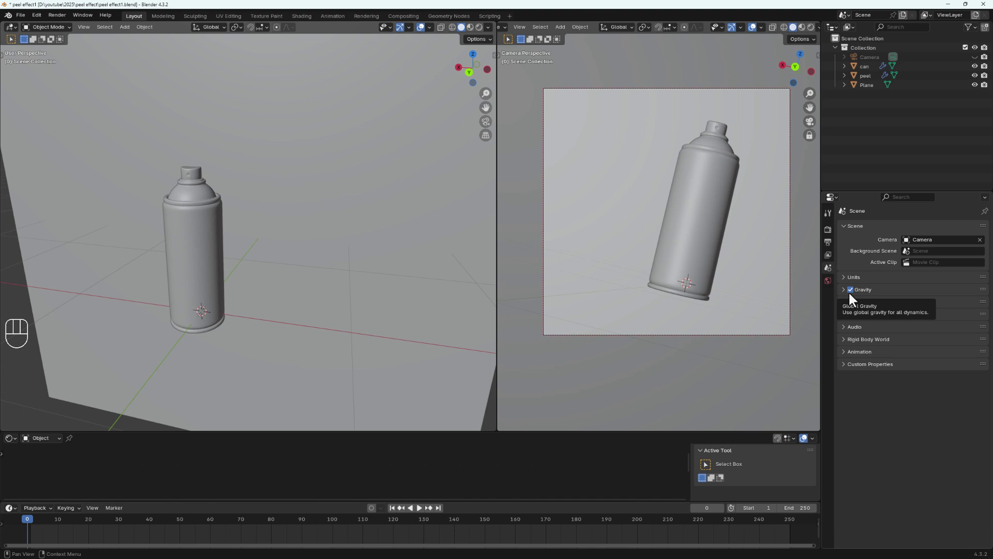
- Select the peel object, collapse its particle system modifier, and turn off global gravity for the scene
{"action": "left_click", "coordinate": [179, 237]}
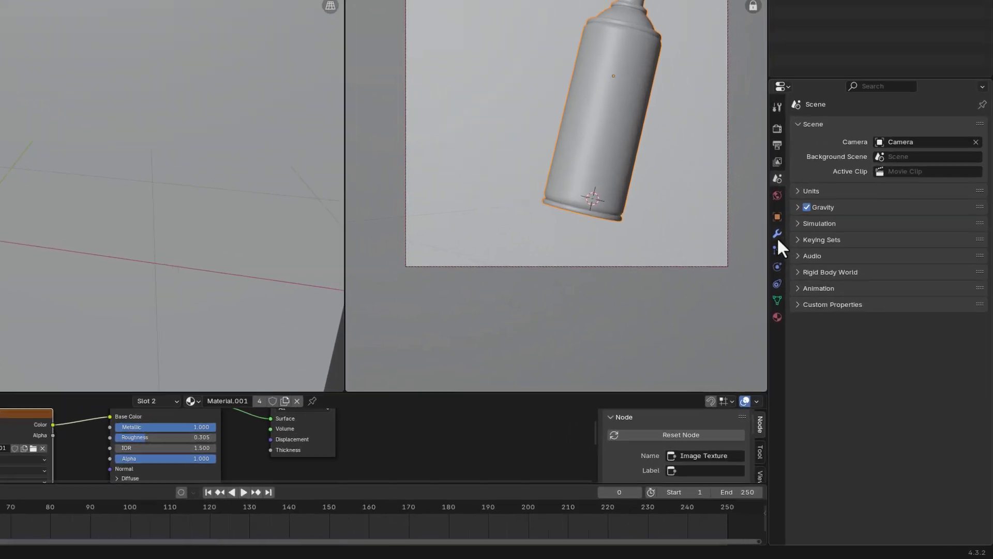
{"action": "left_click", "coordinate": [827, 310]}
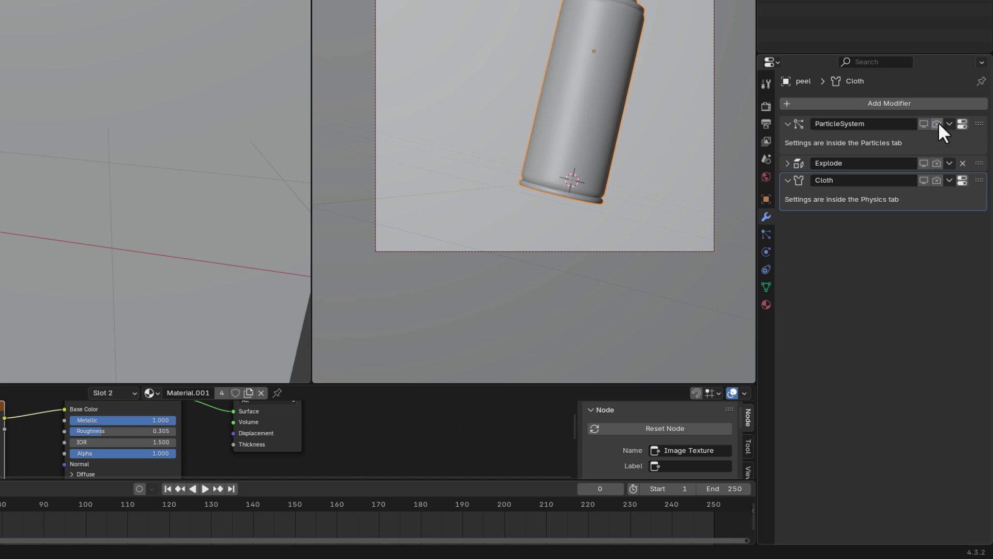
{"action": "left_click", "coordinate": [787, 124]}
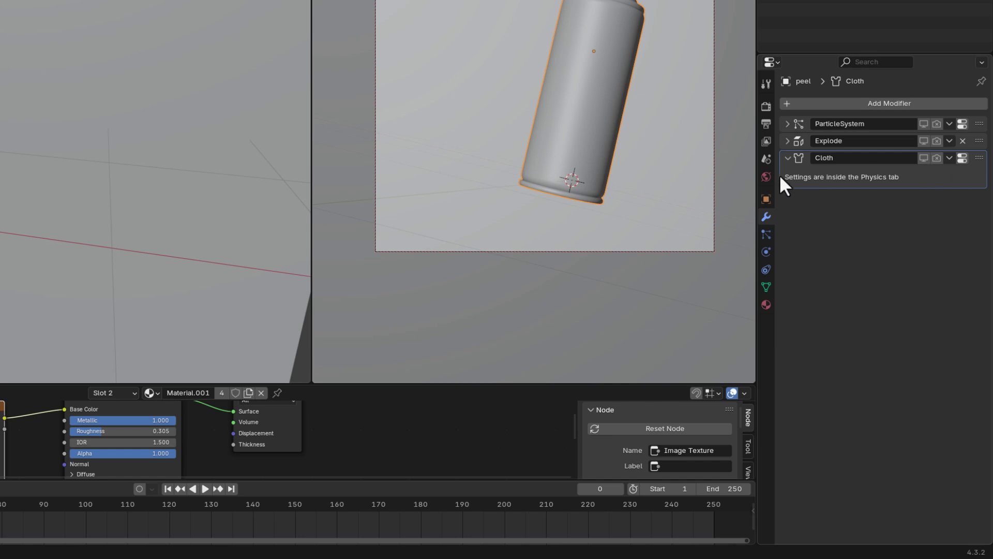
{"action": "left_click", "coordinate": [767, 161]}
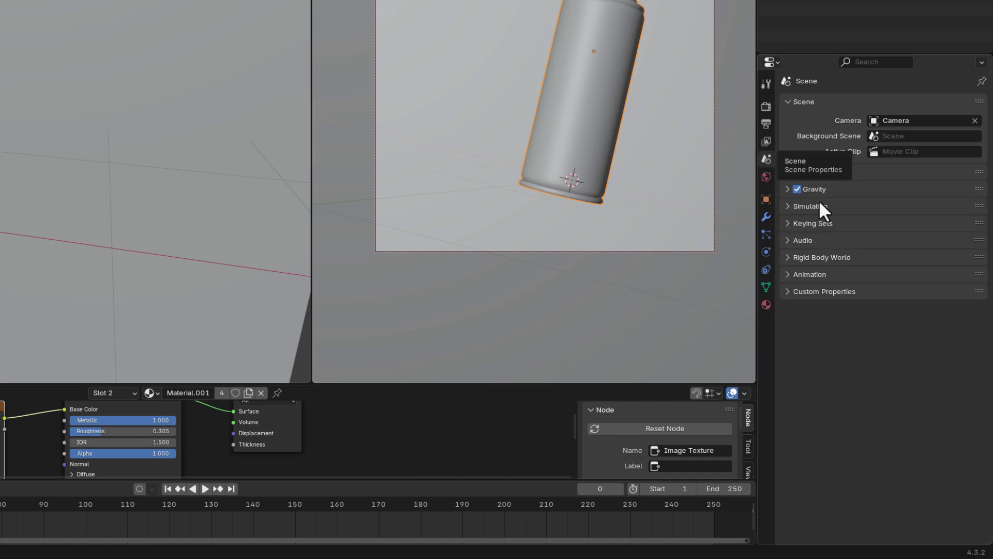
{"action": "left_click", "coordinate": [796, 189]}
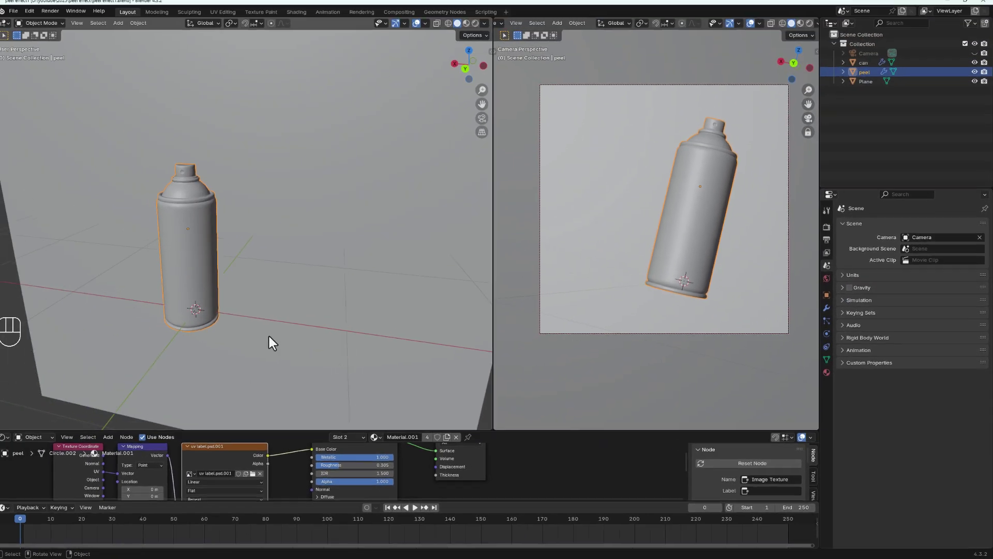
- Add a sphere-shaped empty at the base of the can
{"action": "middle_click_drag", "start_coordinate": [243, 262], "coordinate": [255, 288]}
{"action": "scroll", "coordinate": [226, 272], "scroll_direction": "down", "scroll_amount": 3}
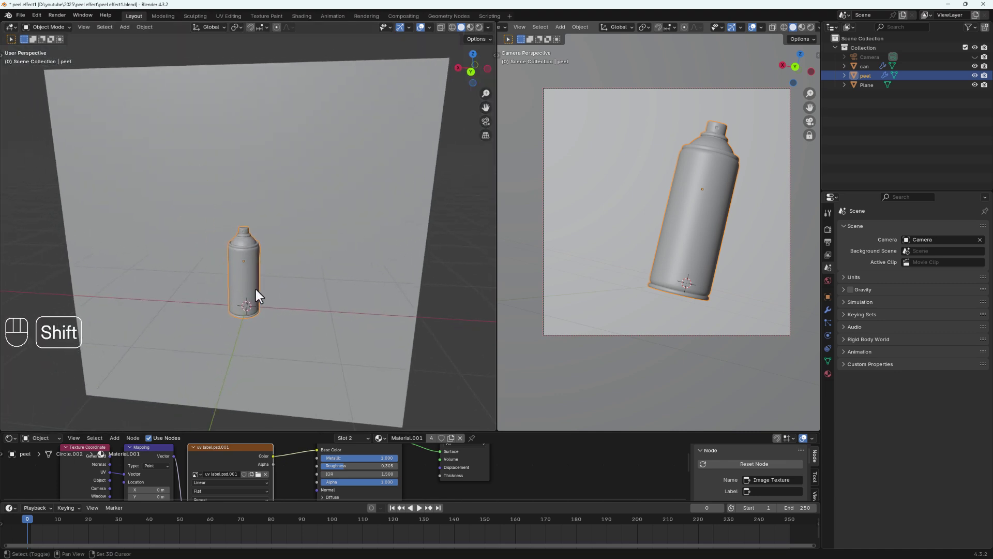
{"action": "key", "text": "shift+a"}
{"action": "mouse_move", "coordinate": [244, 285]}
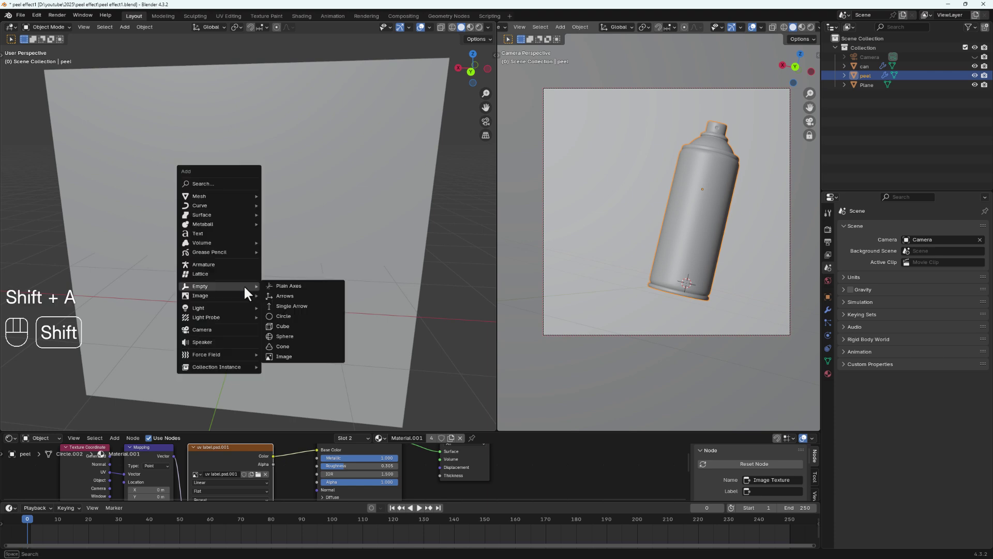
{"action": "left_click", "coordinate": [291, 337]}
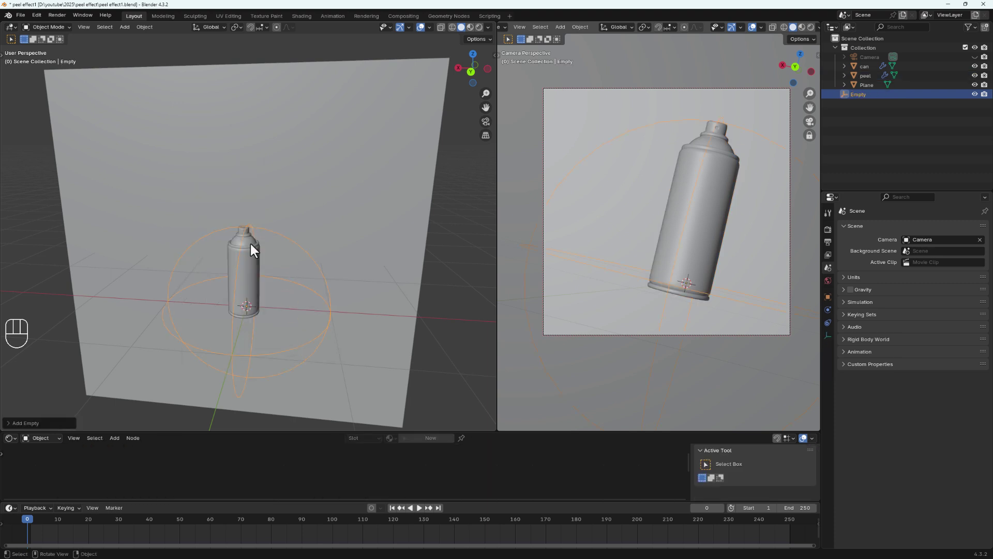
- Move the sphere empty up in the back orthographic view so it is centred on the can and encloses it
{"action": "middle_click_drag", "start_coordinate": [247, 299], "coordinate": [246, 285]}
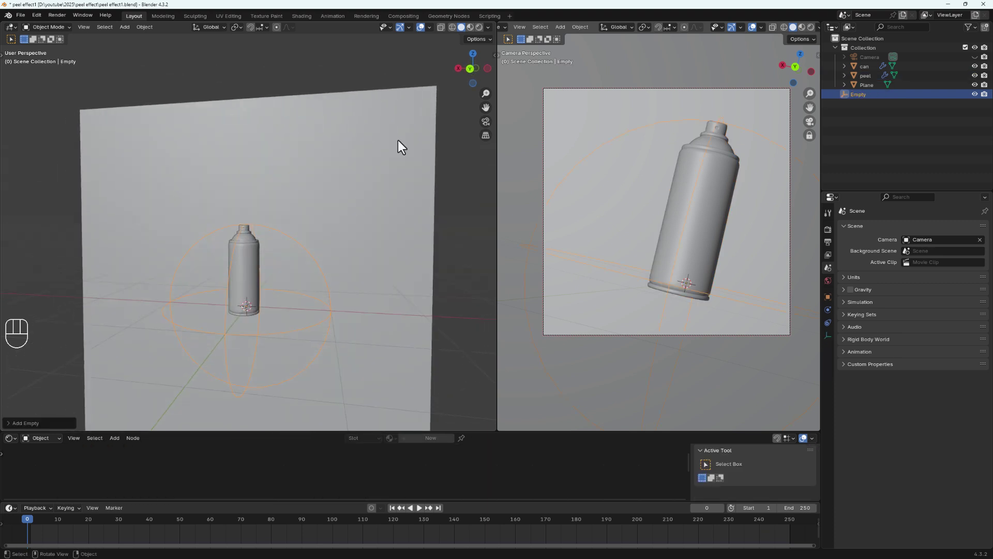
{"action": "left_click", "coordinate": [469, 70]}
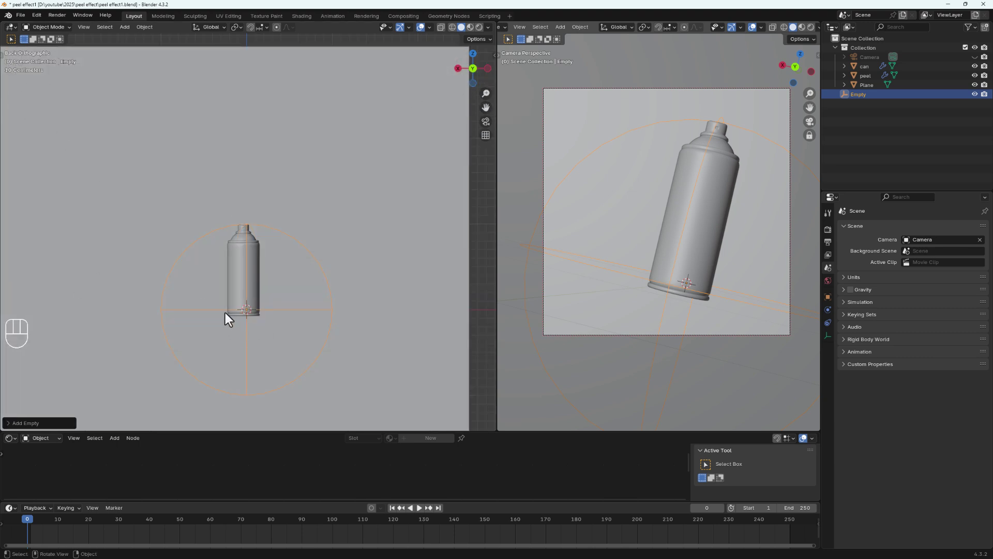
{"action": "key", "text": "g"}
{"action": "left_click", "coordinate": [241, 281]}
- Insert a keyframe for the sphere empty at frame 130 with it enclosing the can
{"action": "left_click_drag", "start_coordinate": [26, 518], "coordinate": [434, 546]}
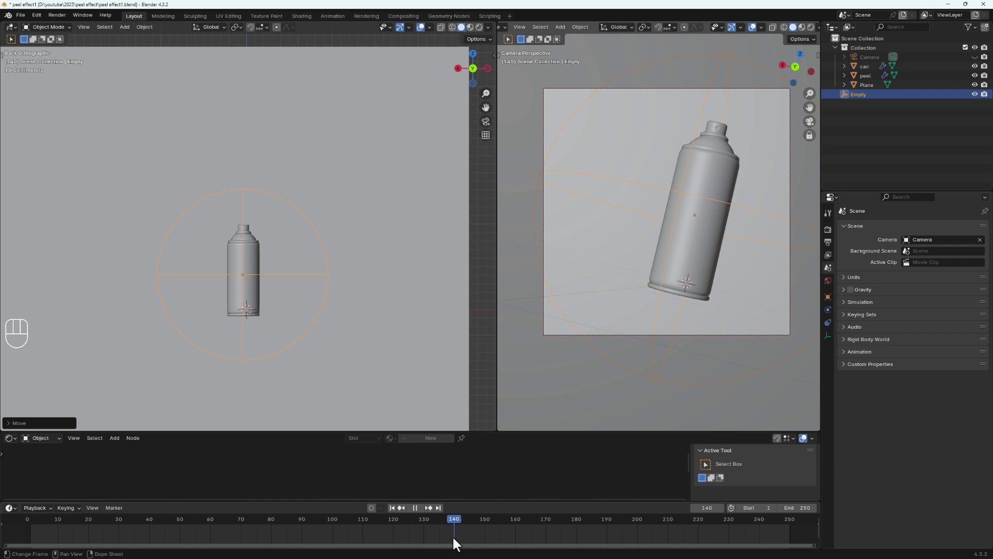
{"action": "left_click_drag", "start_coordinate": [423, 535], "coordinate": [425, 534]}
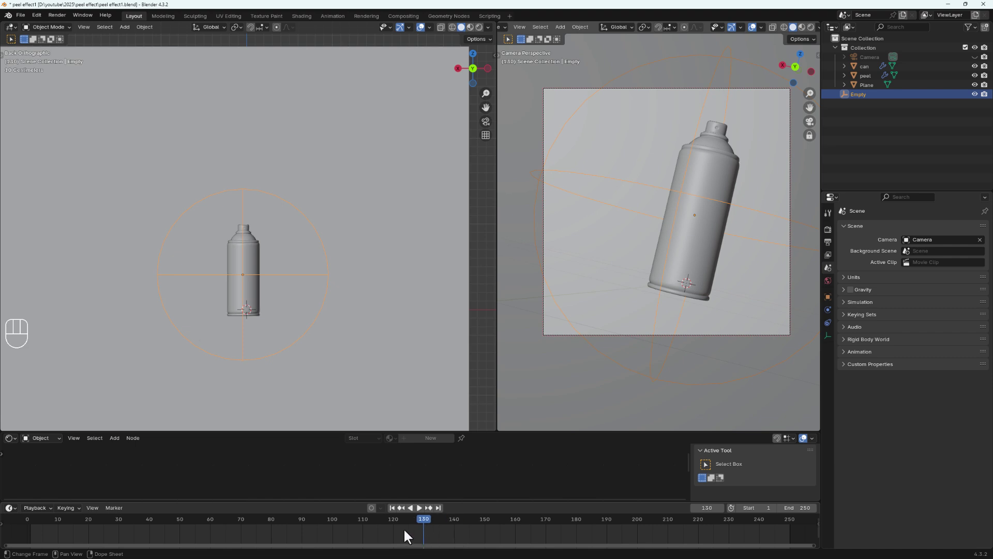
{"action": "key", "text": "i"}
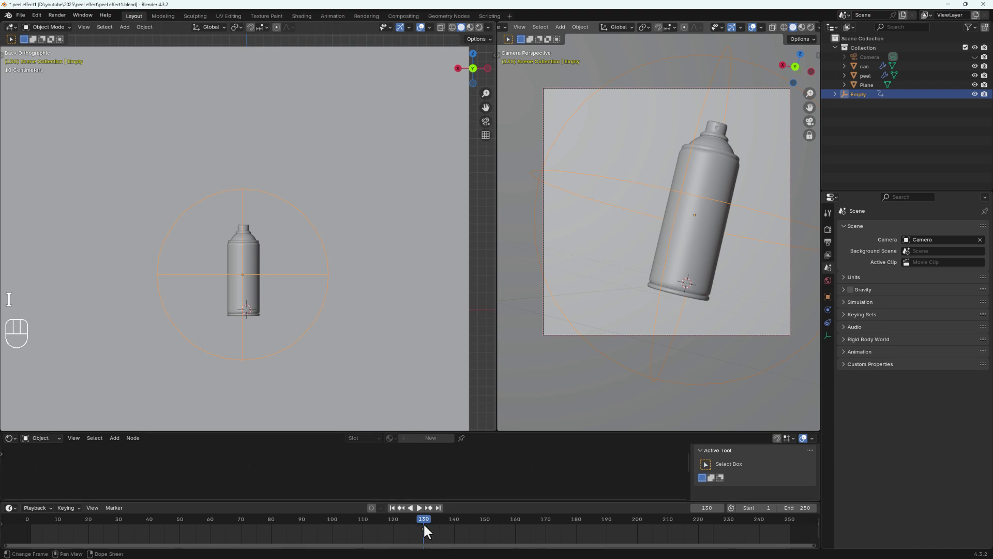
- At frame 1, move the sphere empty about -1.39 m in X and 1.18 m in Z, clear of the can, and keyframe it
{"action": "left_click_drag", "start_coordinate": [424, 518], "coordinate": [29, 529]}
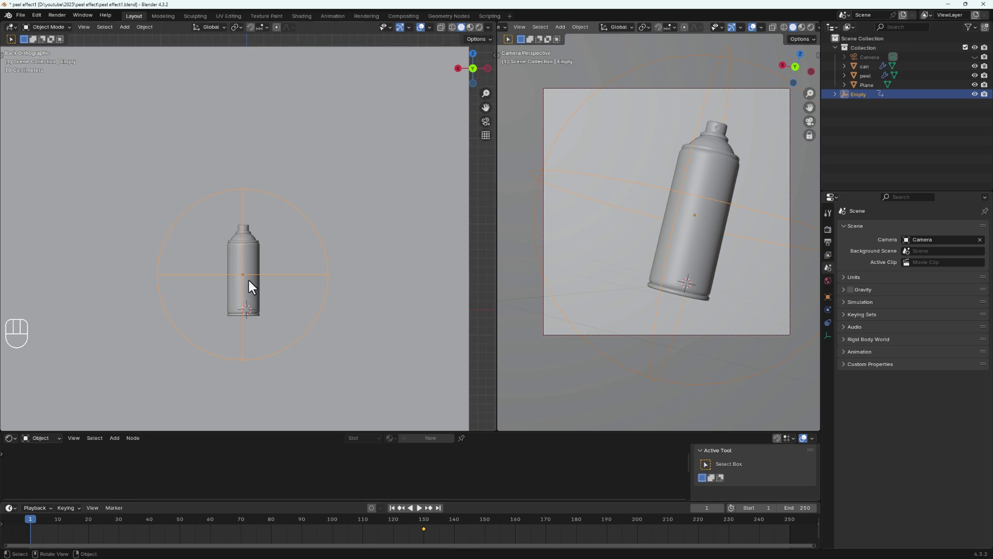
{"action": "key", "text": "g"}
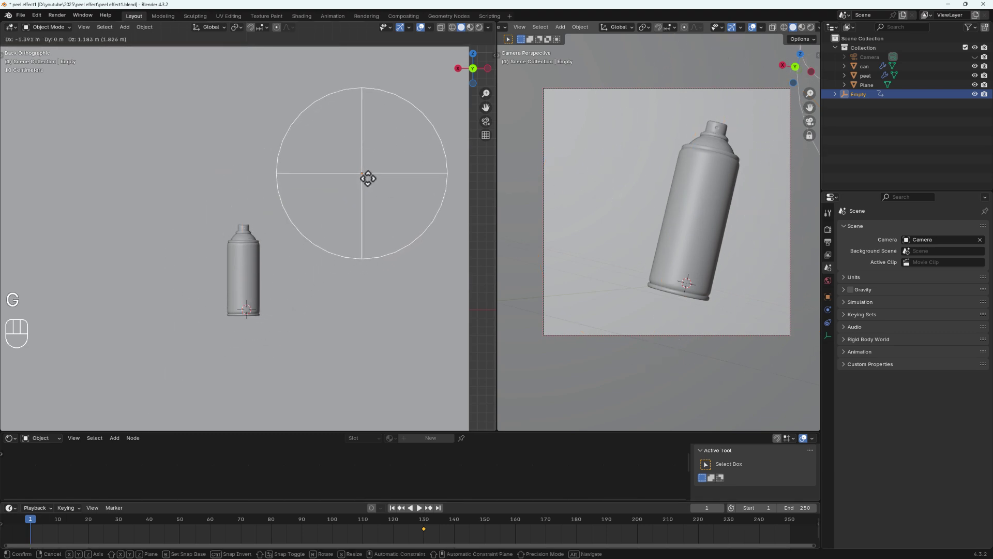
{"action": "left_click", "coordinate": [367, 178]}
{"action": "key", "text": "i"}
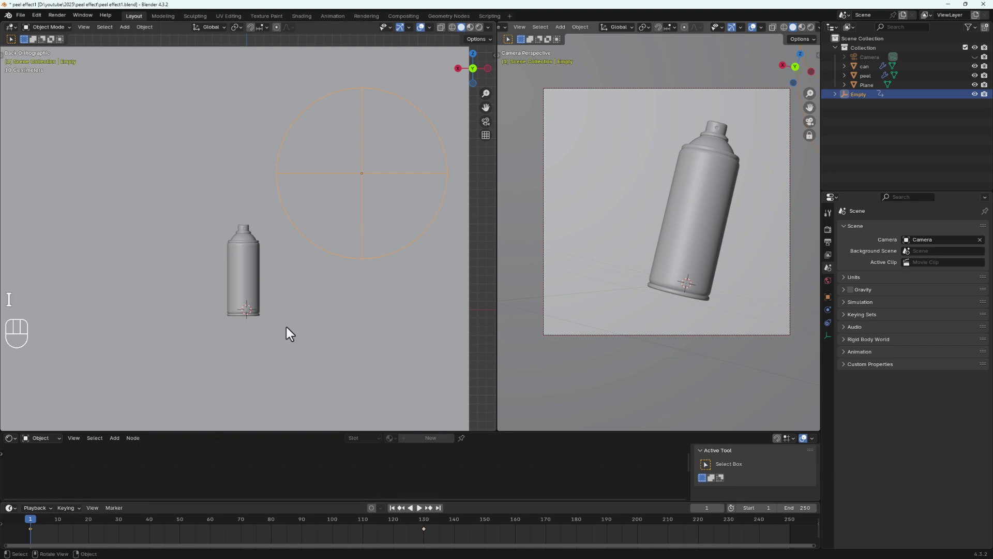
- Play the empty's animation past frame 130, and scrub back and forth to review its movement onto the can
{"action": "key", "text": "space"}
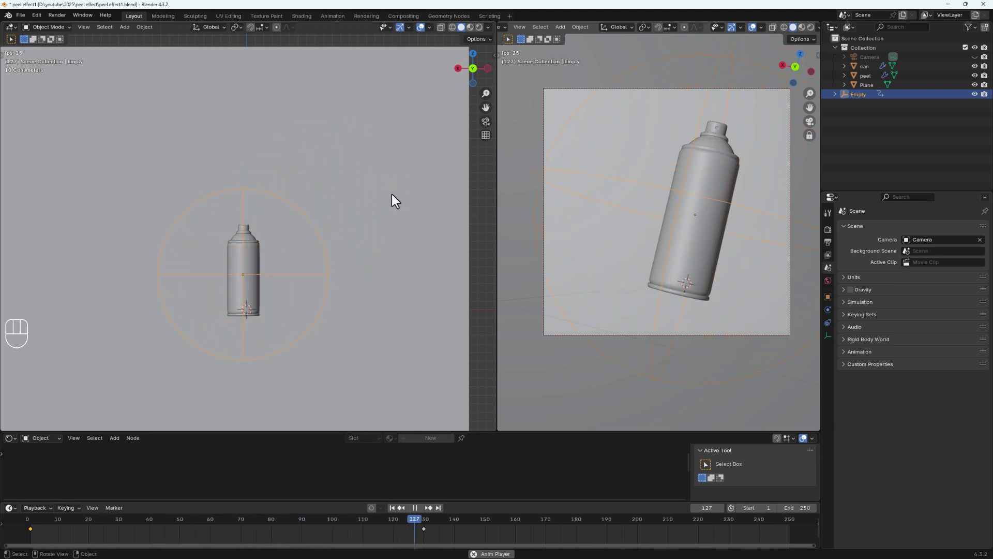
{"action": "key", "text": "space"}
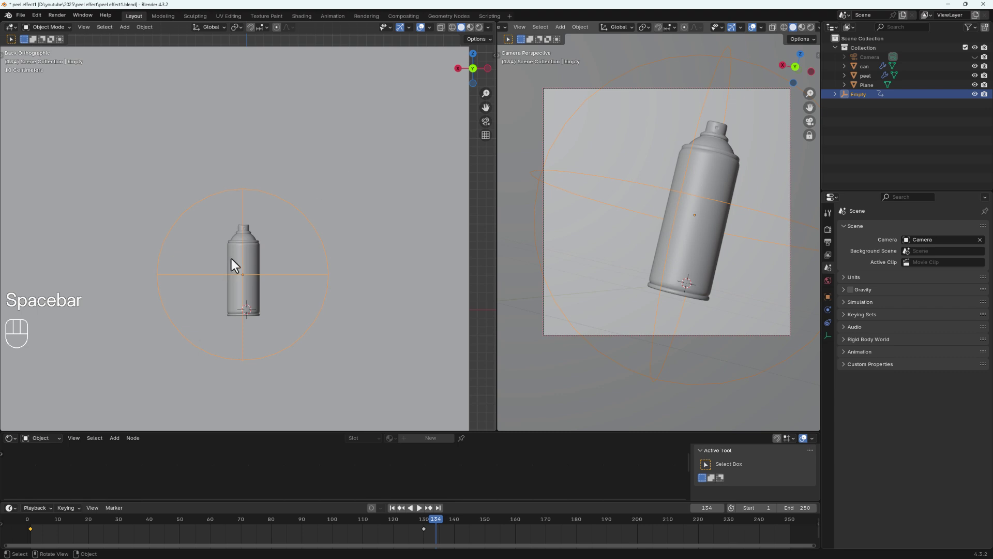
{"action": "left_click_drag", "start_coordinate": [432, 516], "coordinate": [216, 525]}
{"action": "left_click_drag", "start_coordinate": [278, 538], "coordinate": [427, 548]}
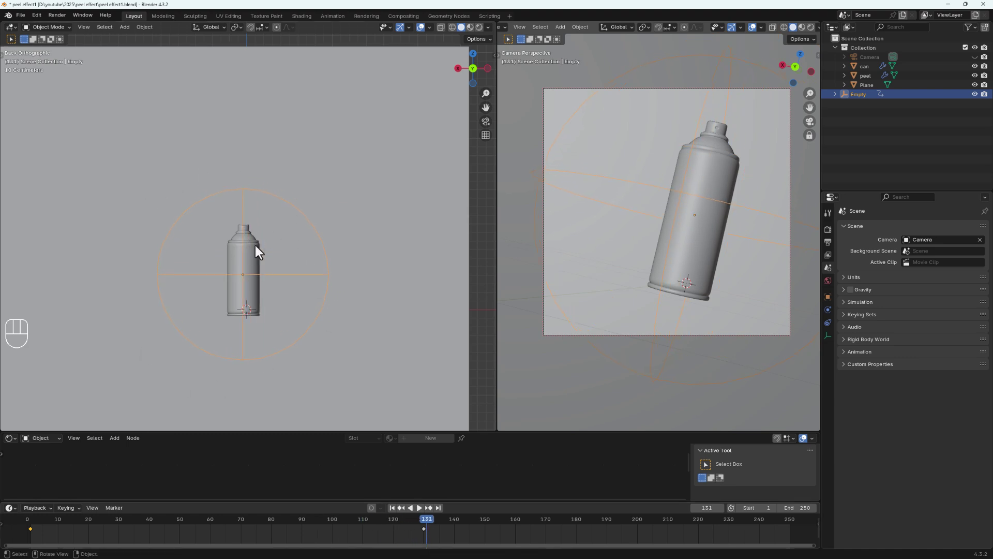
- Create a vertex group on the peel mesh and assign all of its vertices with weight 1.000
{"action": "middle_click_drag", "start_coordinate": [286, 235], "coordinate": [258, 237]}
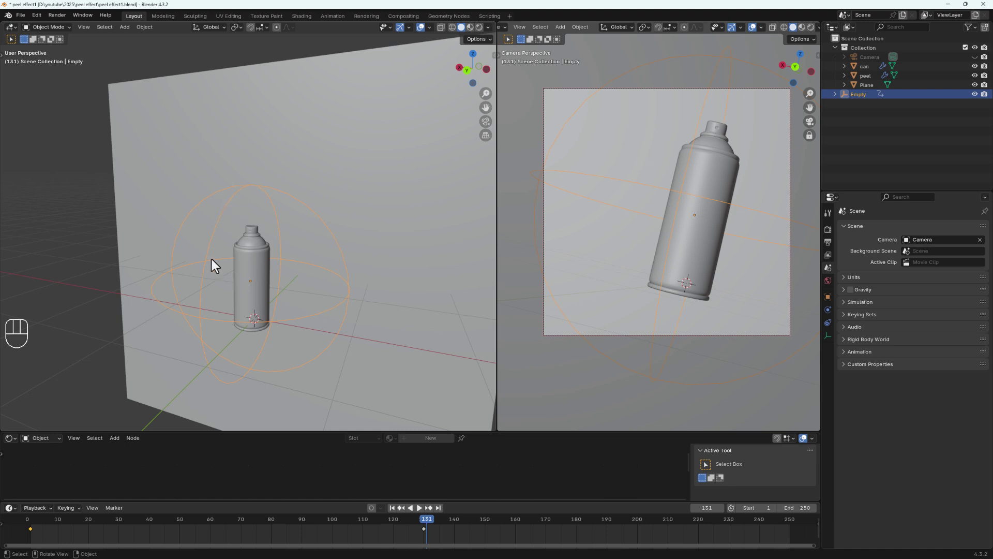
{"action": "left_click", "coordinate": [258, 275]}
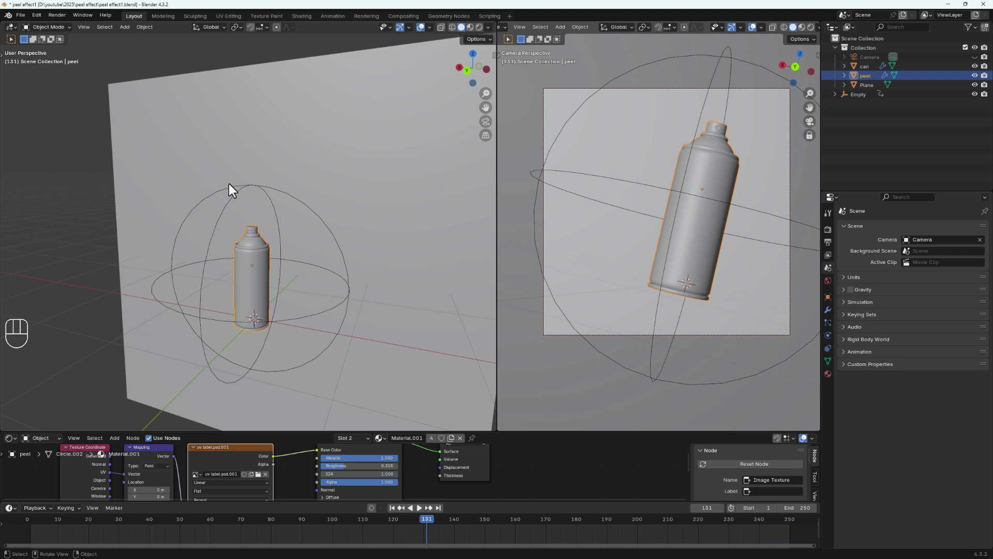
{"action": "scroll", "coordinate": [254, 264], "scroll_direction": "up", "scroll_amount": 3}
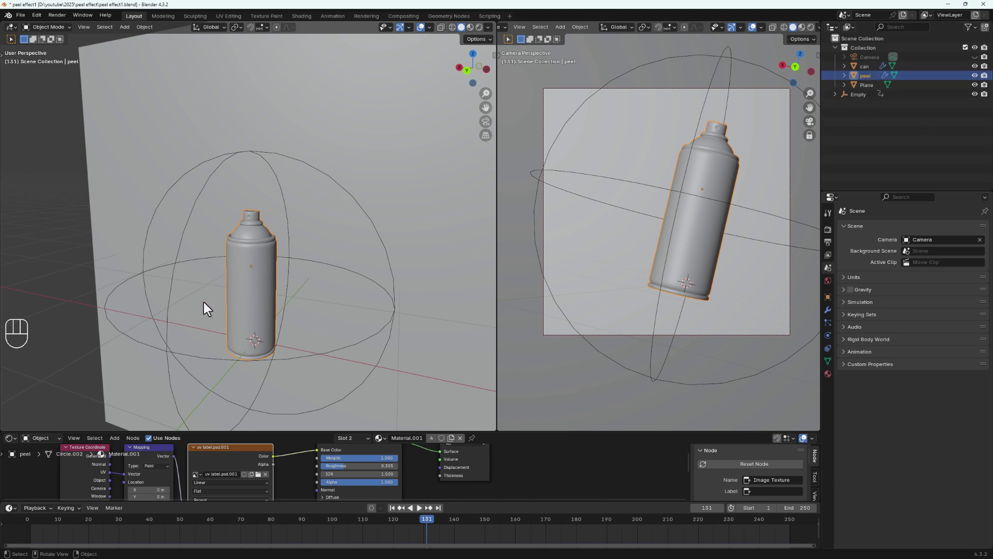
{"action": "key", "text": "Tab"}
{"action": "left_click", "coordinate": [234, 278]}
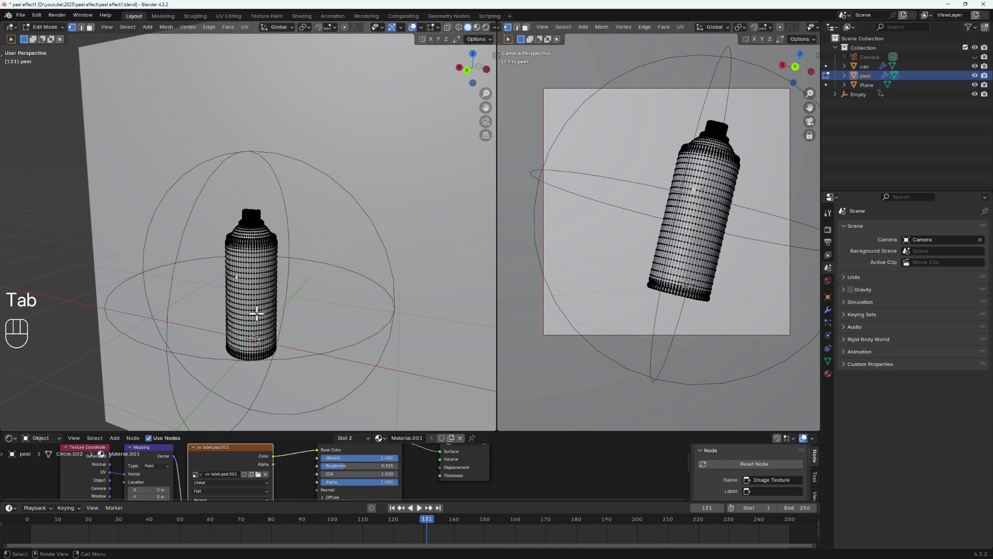
{"action": "key", "text": "a"}
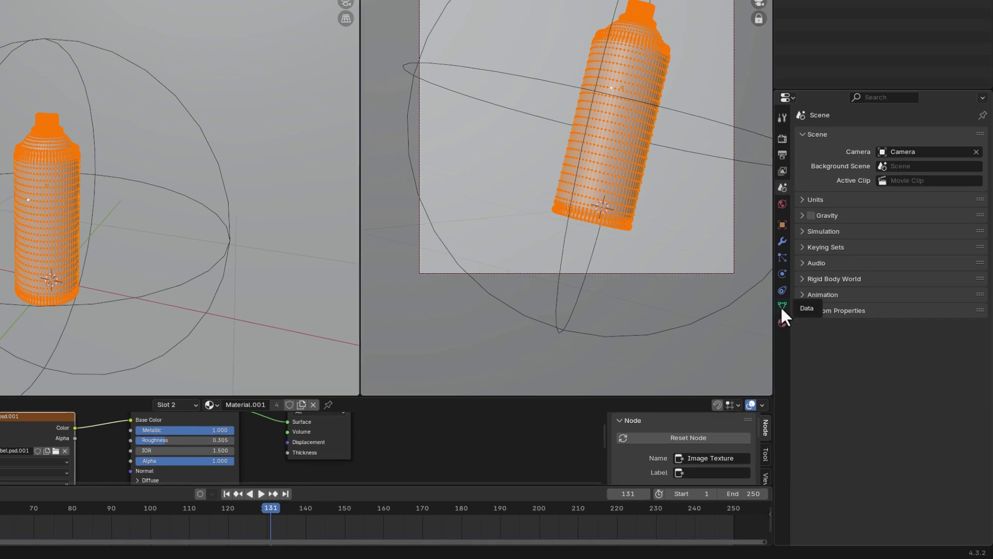
{"action": "left_click", "coordinate": [822, 356]}
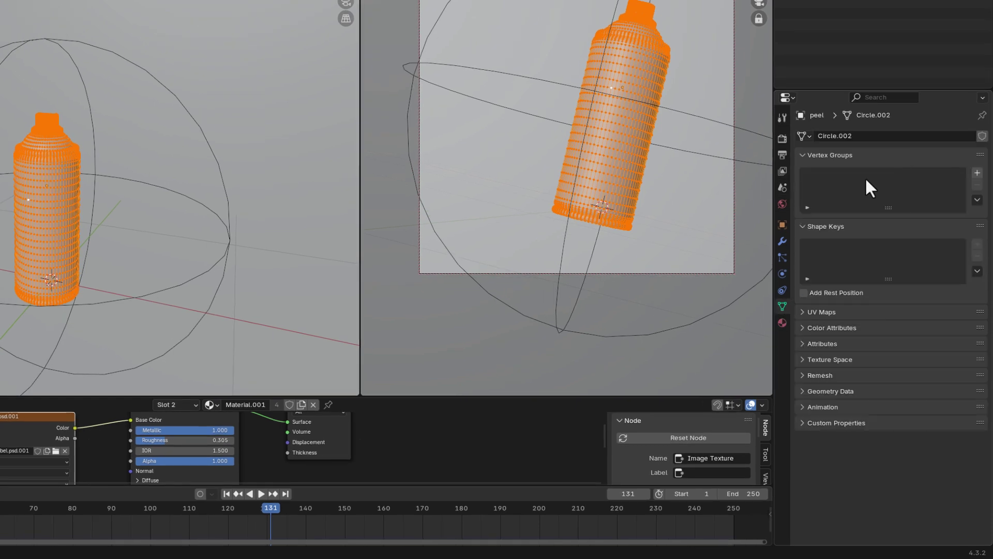
{"action": "left_click", "coordinate": [977, 173]}
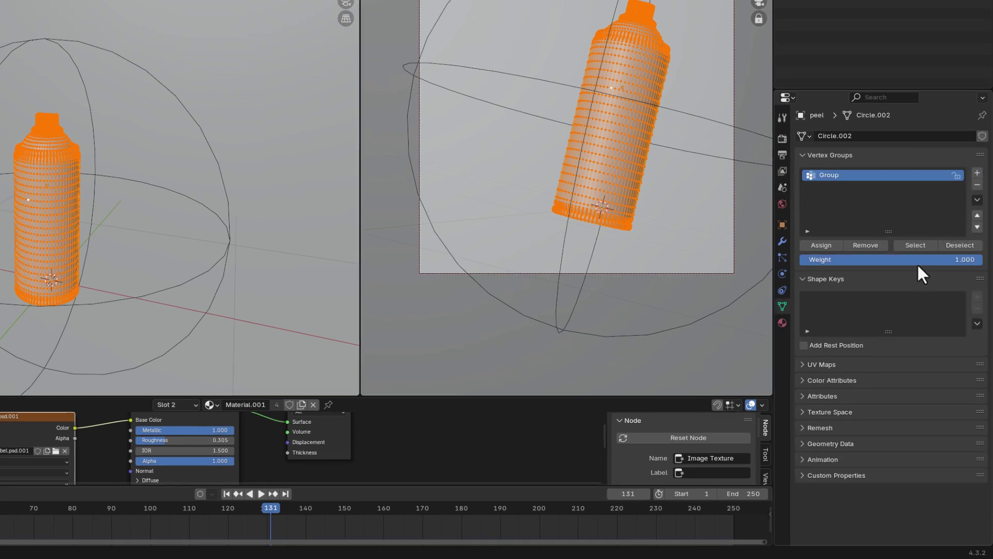
{"action": "left_click", "coordinate": [821, 245]}
- Check the vertex group by deselecting the mesh and reselecting it through the group, rename the group pin, and return to Object Mode
{"action": "key", "text": "alt+a"}
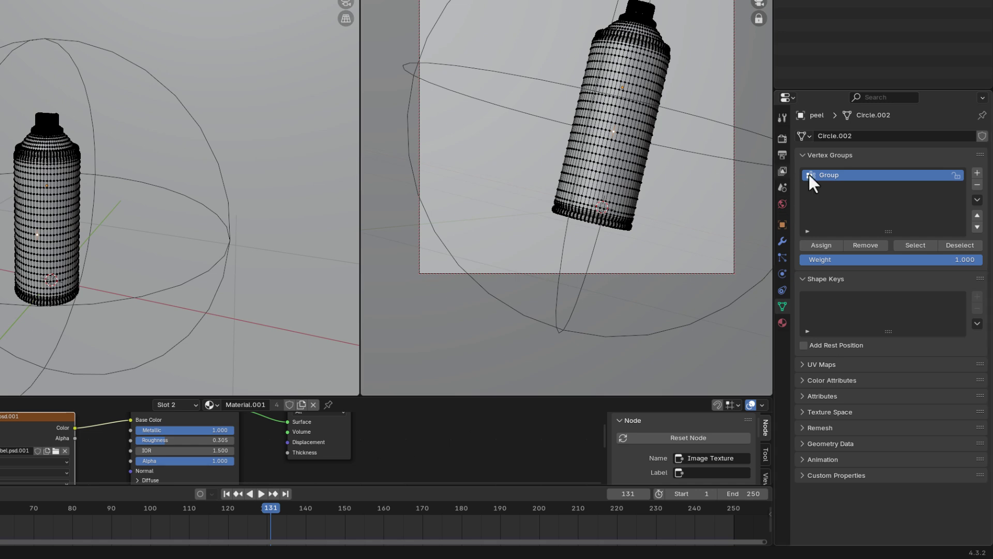
{"action": "left_click", "coordinate": [47, 212]}
{"action": "left_click", "coordinate": [910, 246]}
{"action": "mouse_move", "coordinate": [102, 224]}
{"action": "middle_mouse_down"}
{"action": "mouse_move", "coordinate": [30, 246]}
{"action": "mouse_move", "coordinate": [118, 216]}
{"action": "middle_mouse_up"}
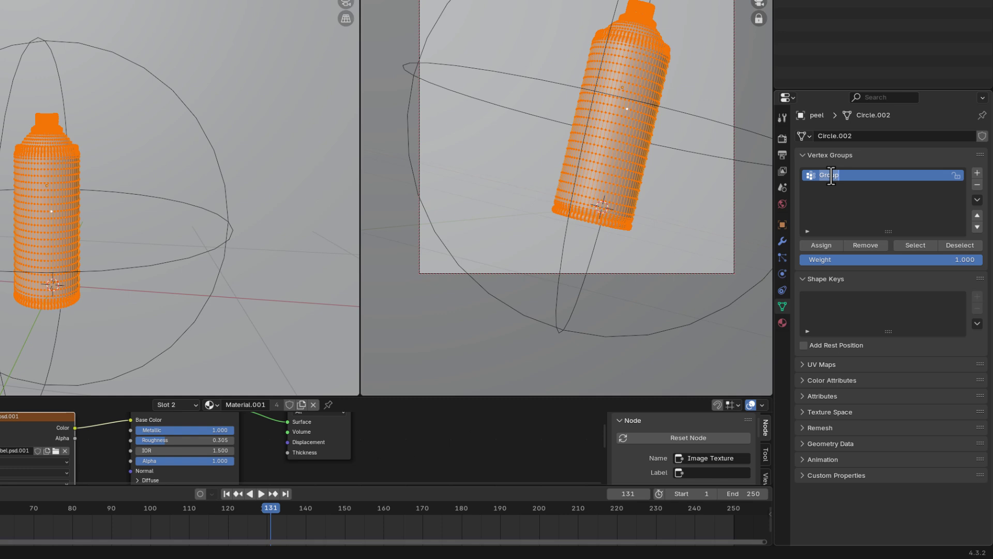
{"action": "type", "text": "pin"}
{"action": "key", "text": "Tab"}
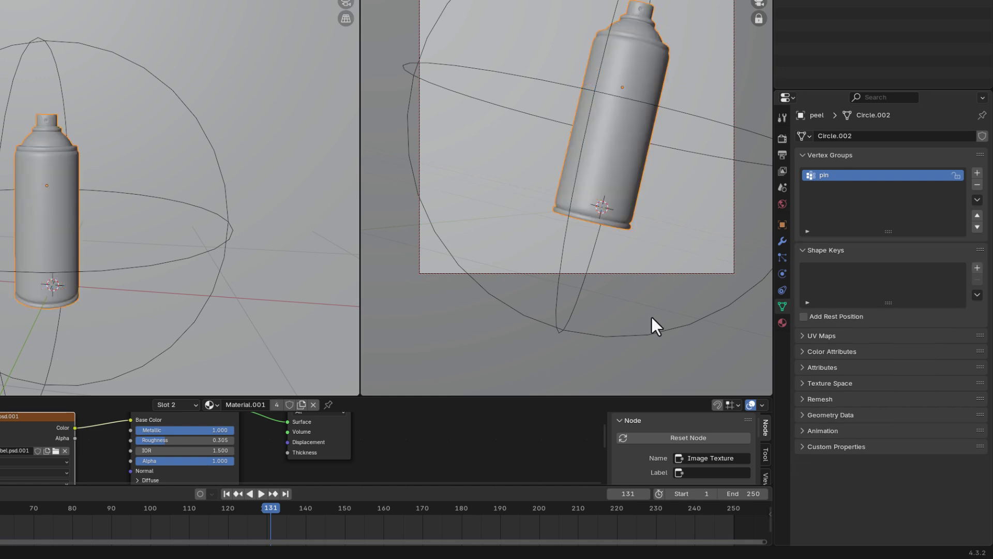
- Set pin as the Pin Group in the peel object's cloth Shape settings
{"action": "left_click", "coordinate": [783, 274]}
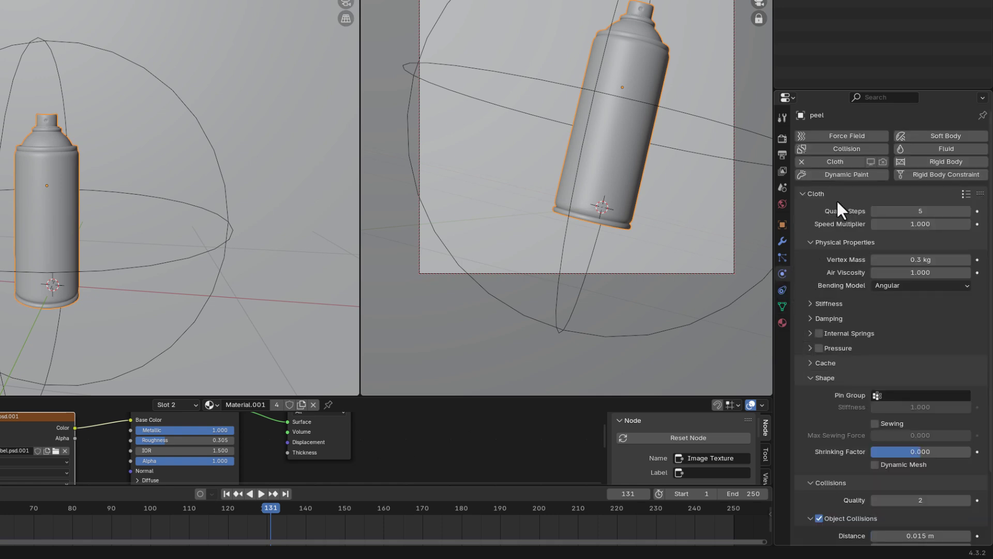
{"action": "scroll", "coordinate": [820, 362], "scroll_direction": "down", "scroll_amount": 3}
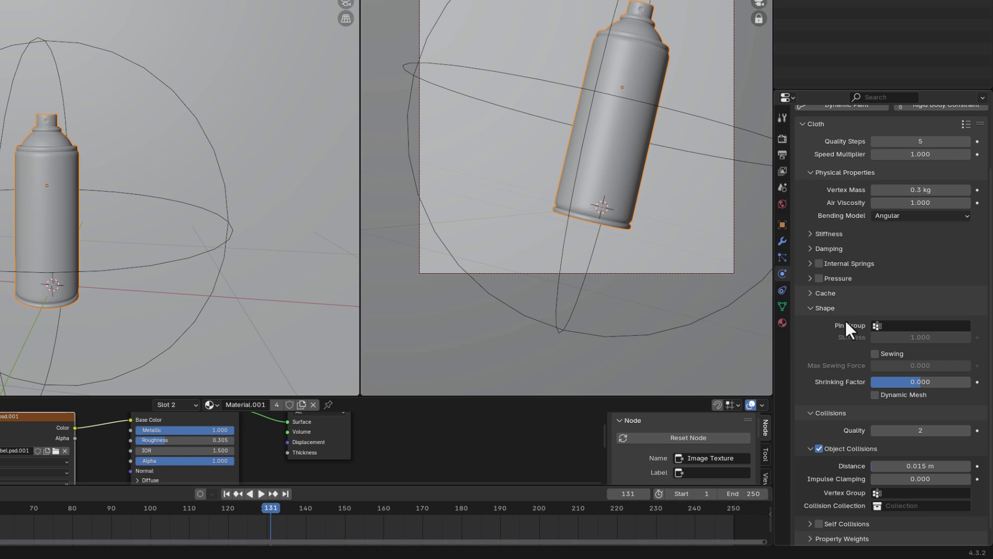
{"action": "left_click", "coordinate": [893, 324]}
{"action": "left_click", "coordinate": [807, 344]}
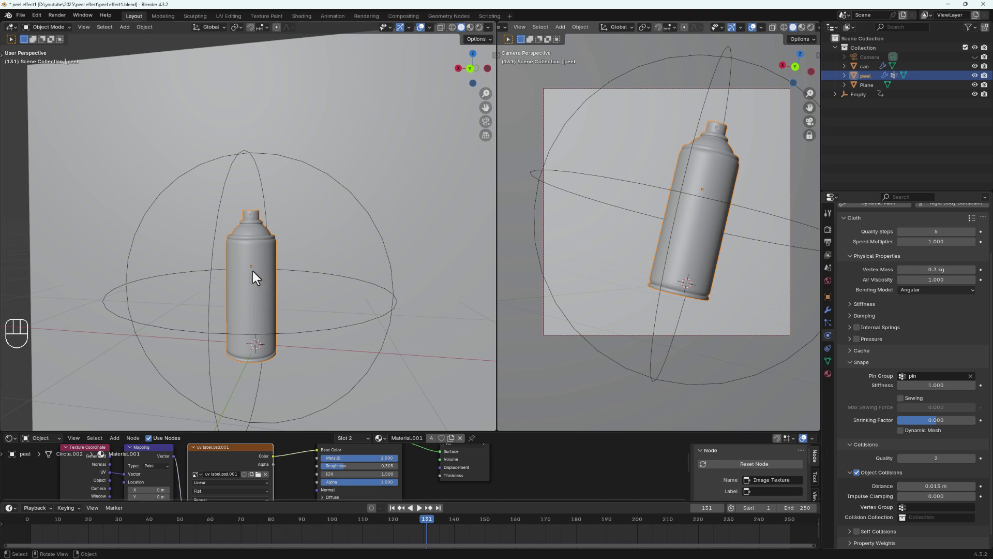
- Show the peel mesh in Edit Mode and scrub to frame 46 to examine the empty's position relative to the vertices
{"action": "key", "text": "Tab"}
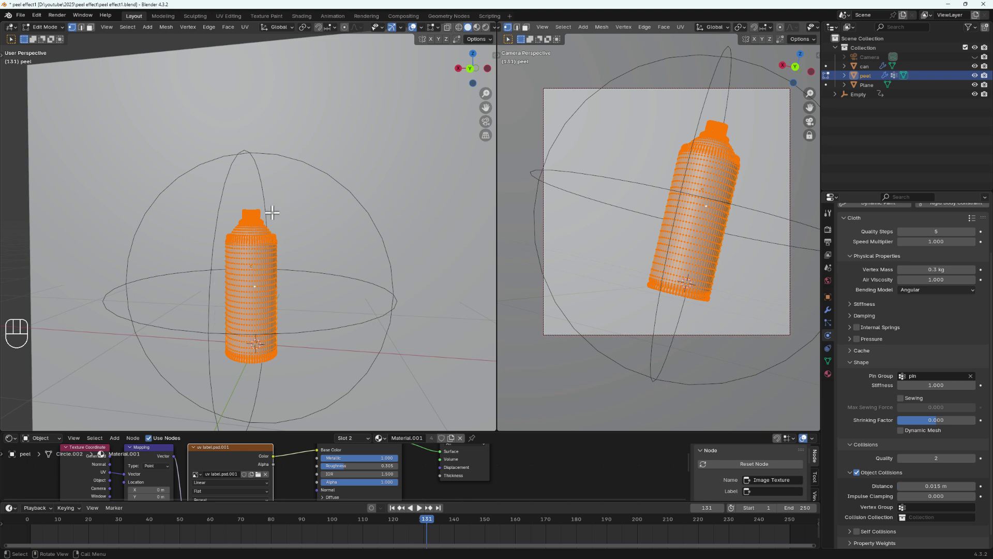
{"action": "left_click_drag", "start_coordinate": [428, 516], "coordinate": [168, 518]}
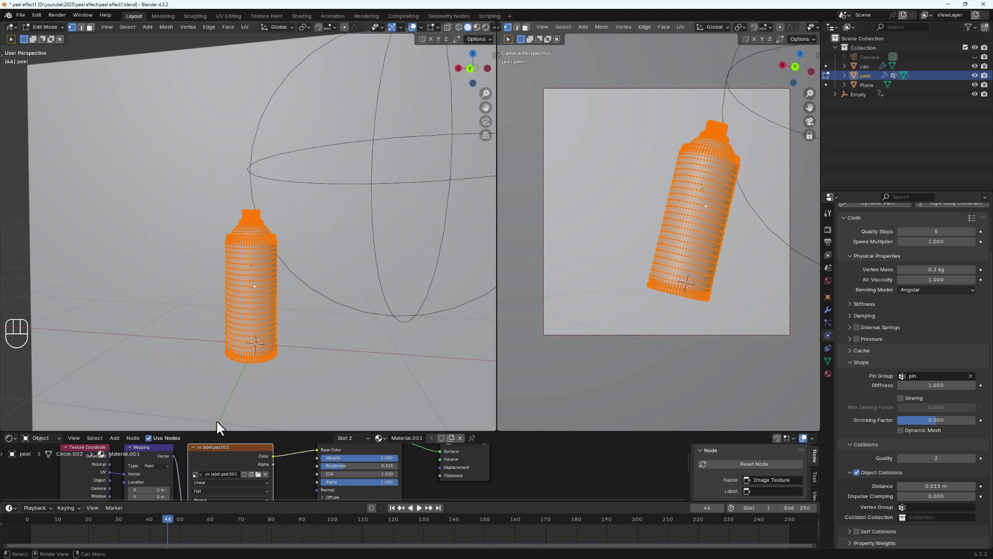
{"action": "middle_click_drag", "start_coordinate": [272, 248], "coordinate": [261, 259]}
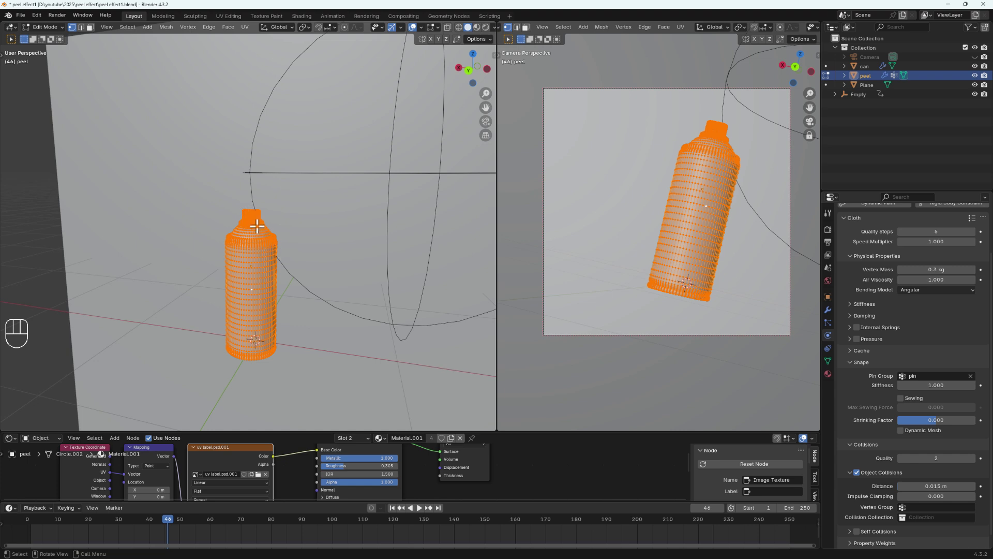
- Play the animation to watch the sphere empty move over the peel mesh and return to Object Mode
{"action": "key", "text": "space"}
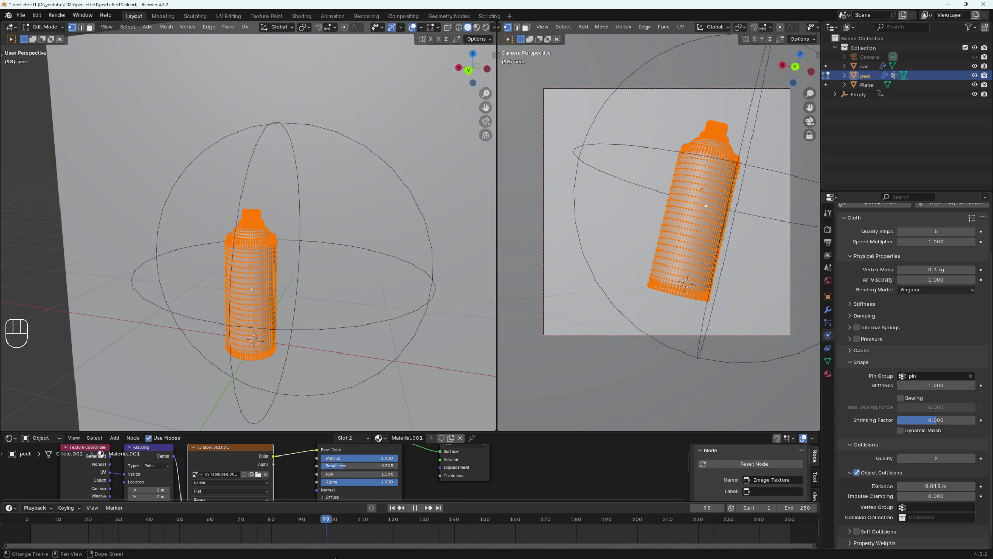
{"action": "key", "text": "space"}
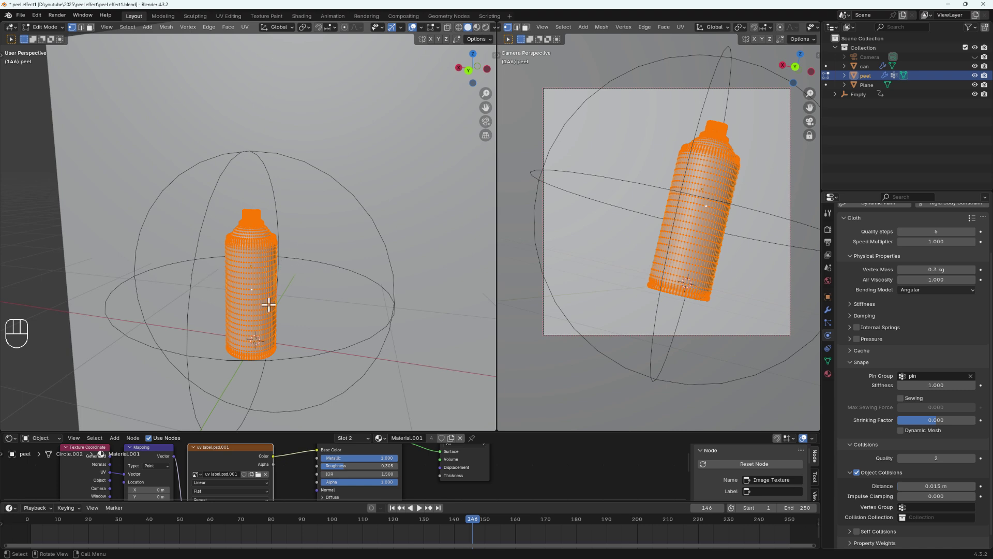
{"action": "key", "text": "Tab"}
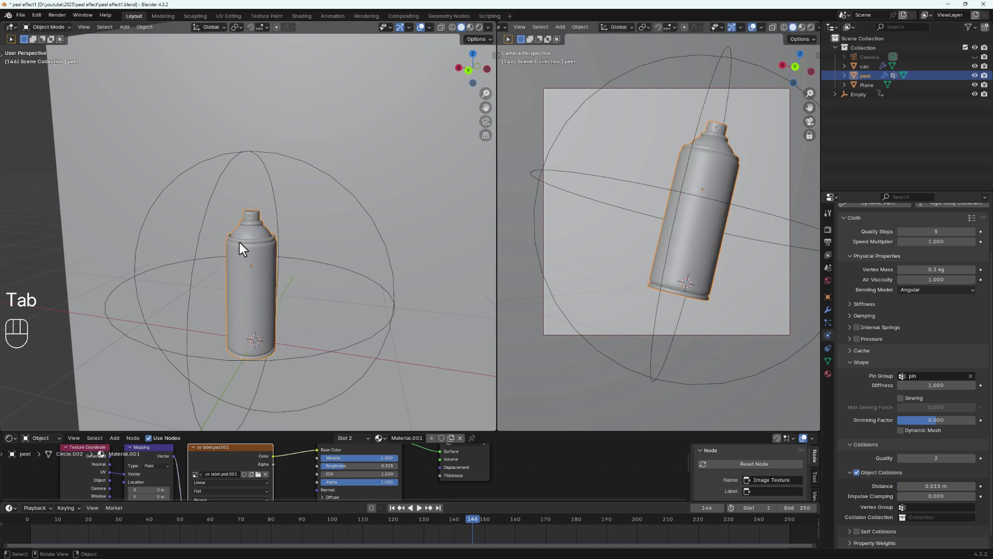
- Add a Vertex Weight Proximity modifier to the peel object and place it above Cloth in the stack
{"action": "left_click", "coordinate": [828, 311]}
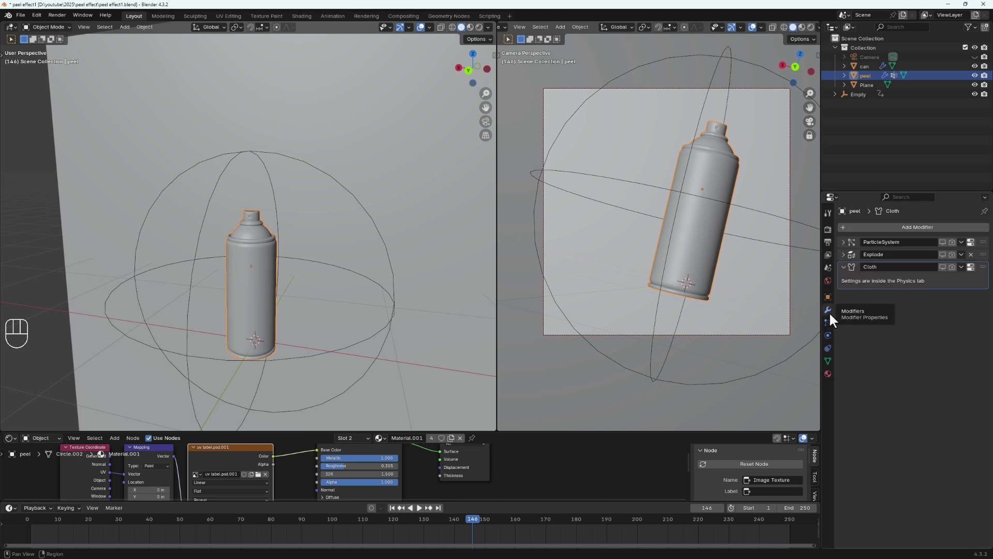
{"action": "left_click", "coordinate": [890, 226]}
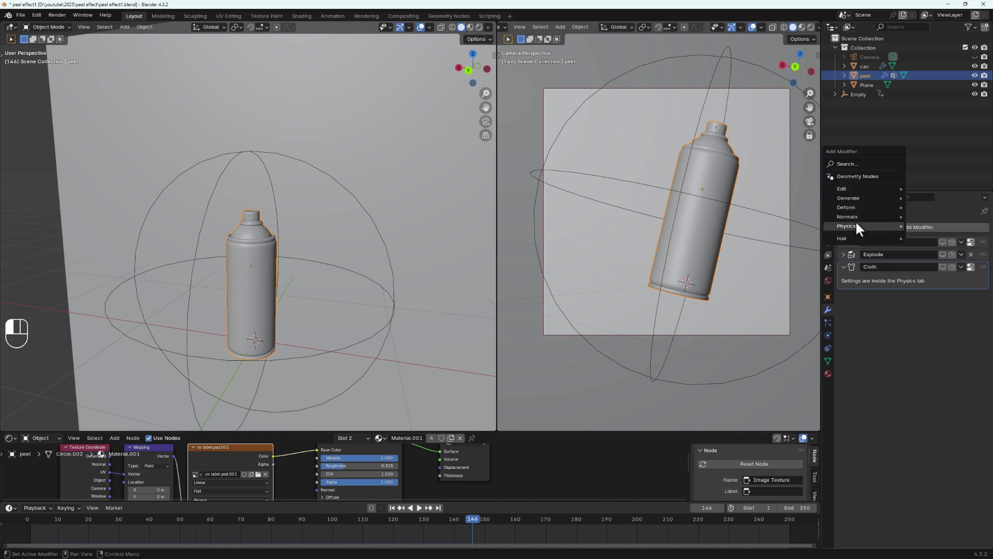
{"action": "mouse_move", "coordinate": [848, 187]}
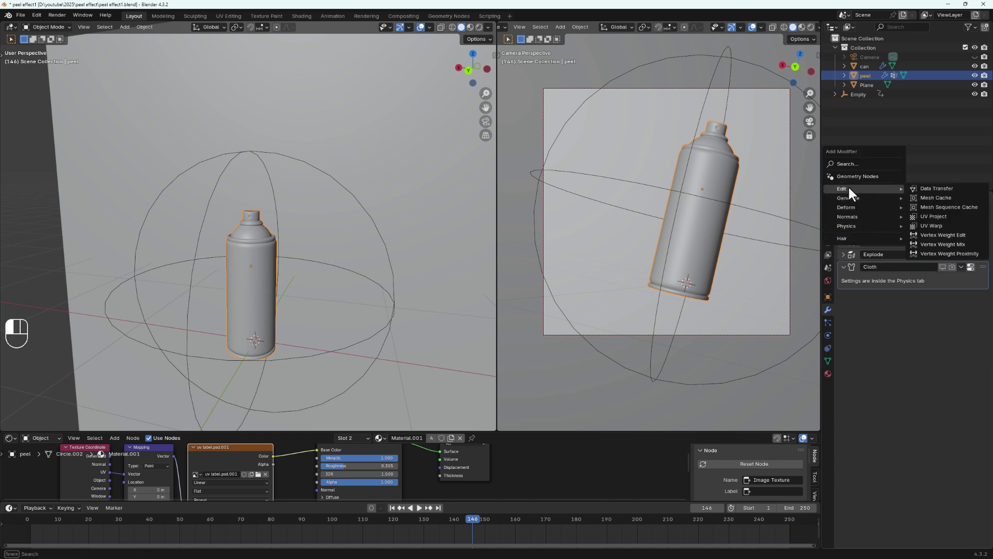
{"action": "left_click", "coordinate": [937, 252]}
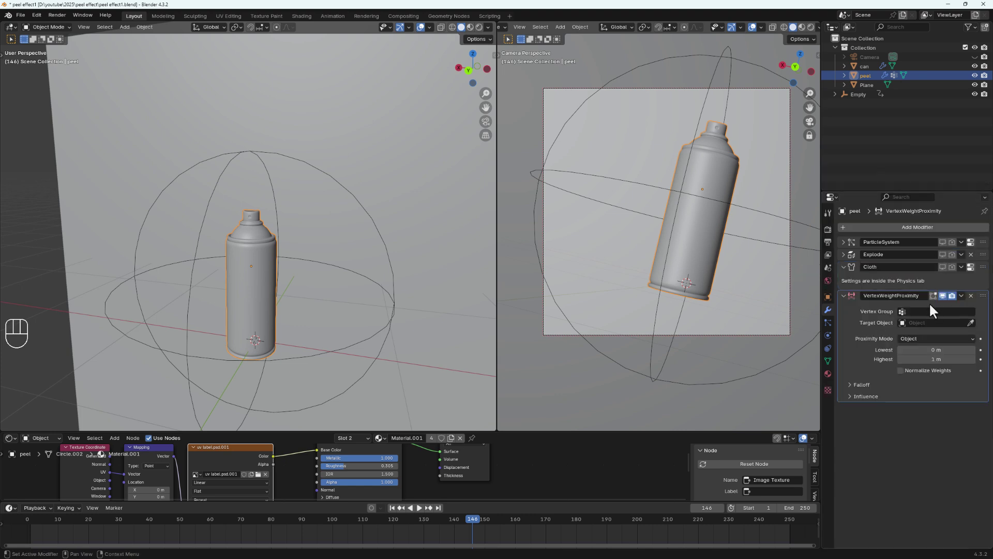
{"action": "left_click_drag", "start_coordinate": [985, 296], "coordinate": [964, 264]}
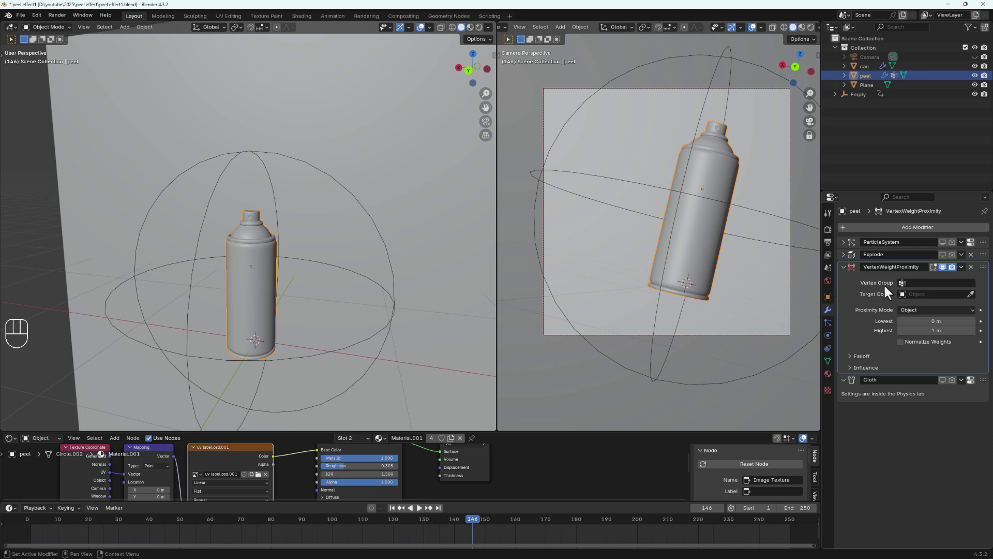
- Configure the Vertex Weight Proximity modifier with vertex group pin, target object Empty and proximity mode Geometry
{"action": "left_click", "coordinate": [921, 284]}
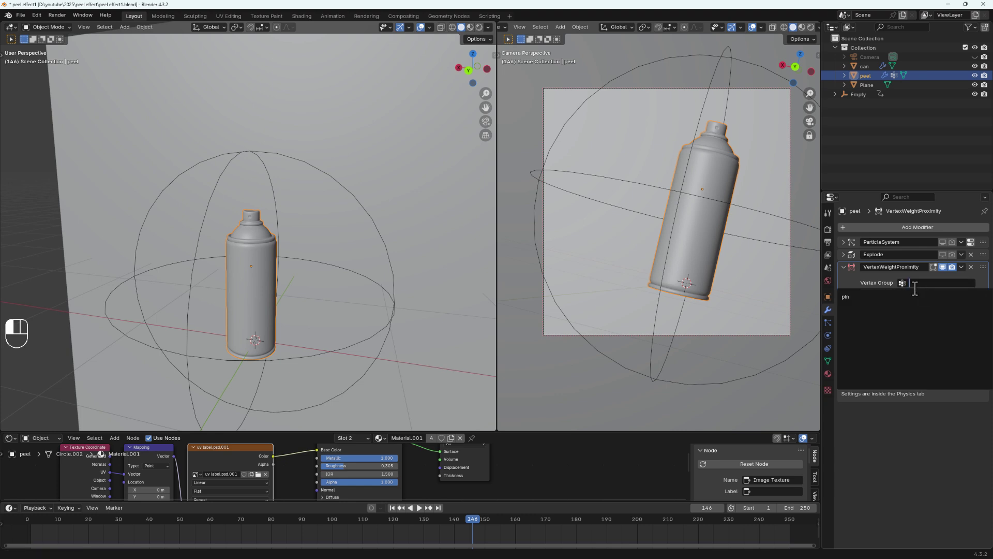
{"action": "left_click", "coordinate": [849, 298]}
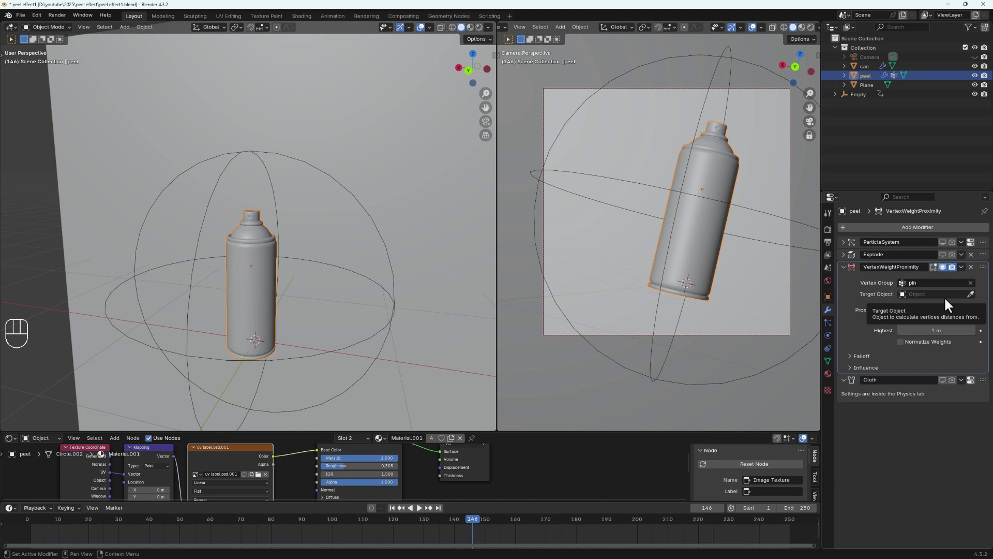
{"action": "left_click", "coordinate": [333, 187]}
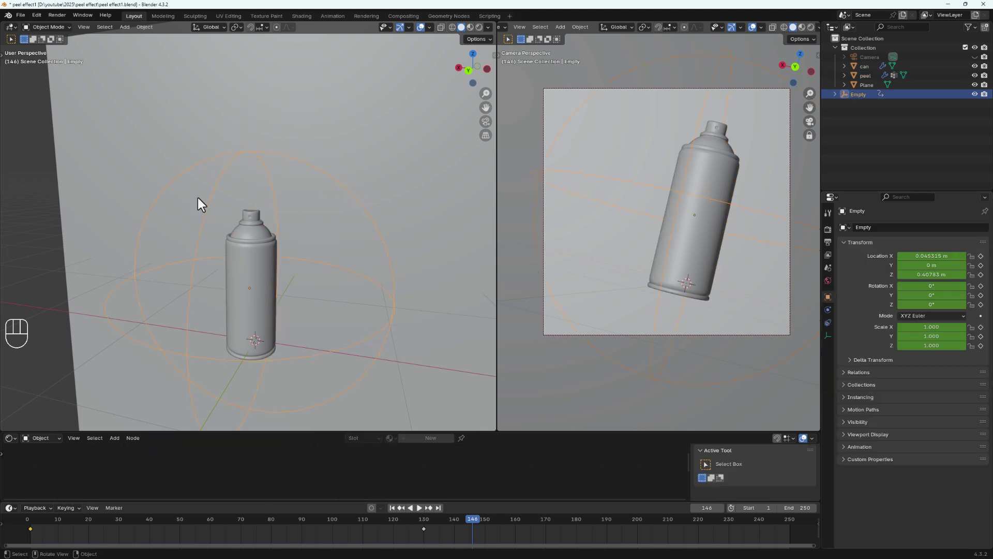
{"action": "left_click", "coordinate": [223, 278]}
{"action": "left_click", "coordinate": [971, 294]}
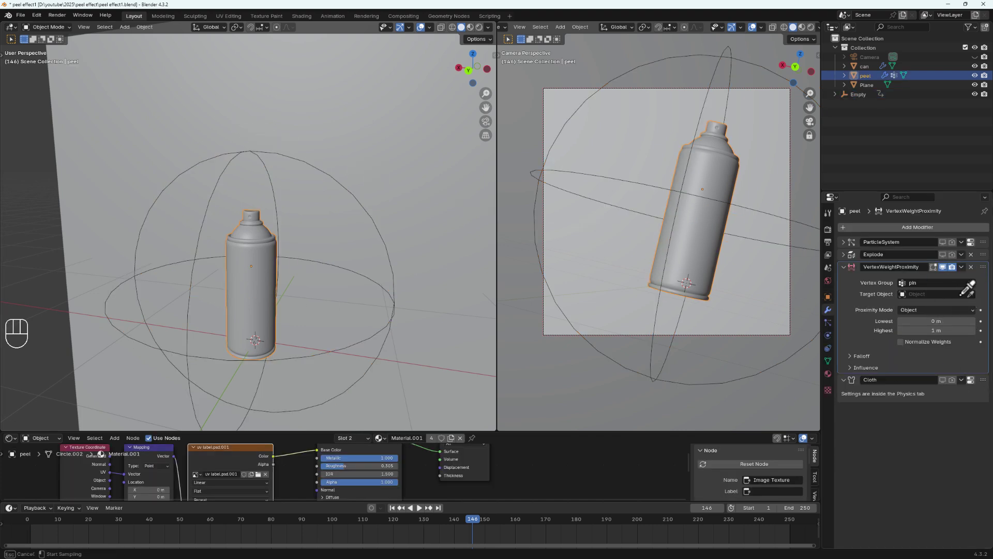
{"action": "left_click", "coordinate": [325, 166]}
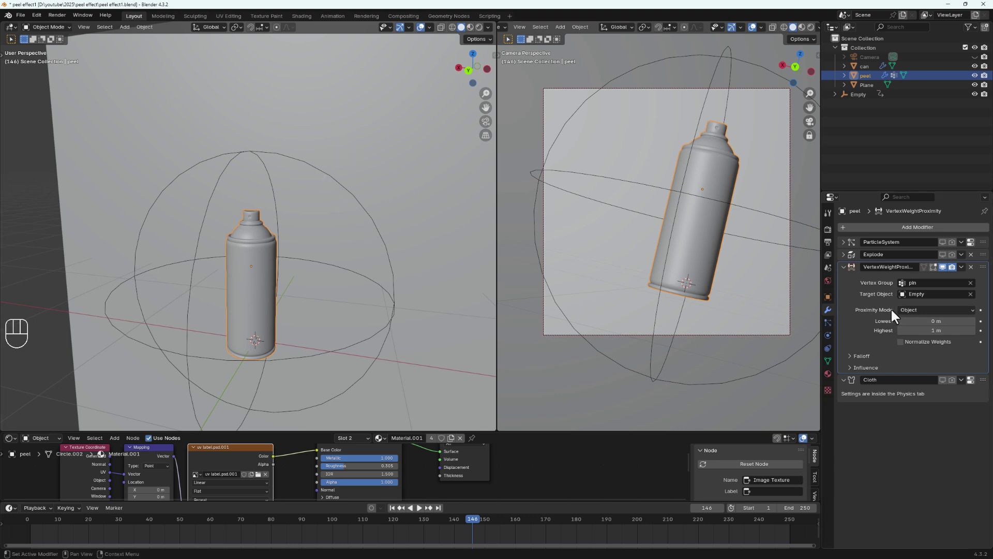
{"action": "left_click", "coordinate": [931, 294]}
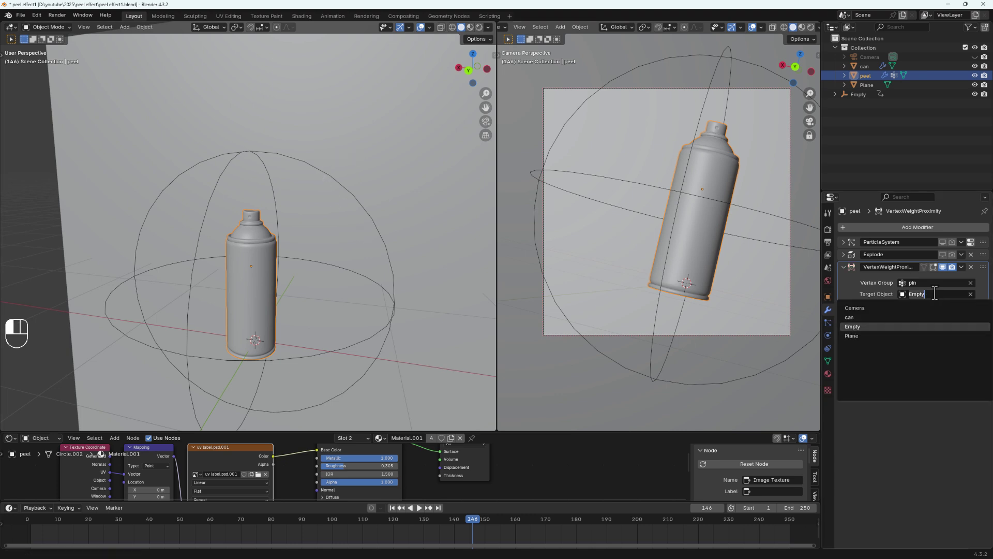
{"action": "left_click", "coordinate": [854, 327]}
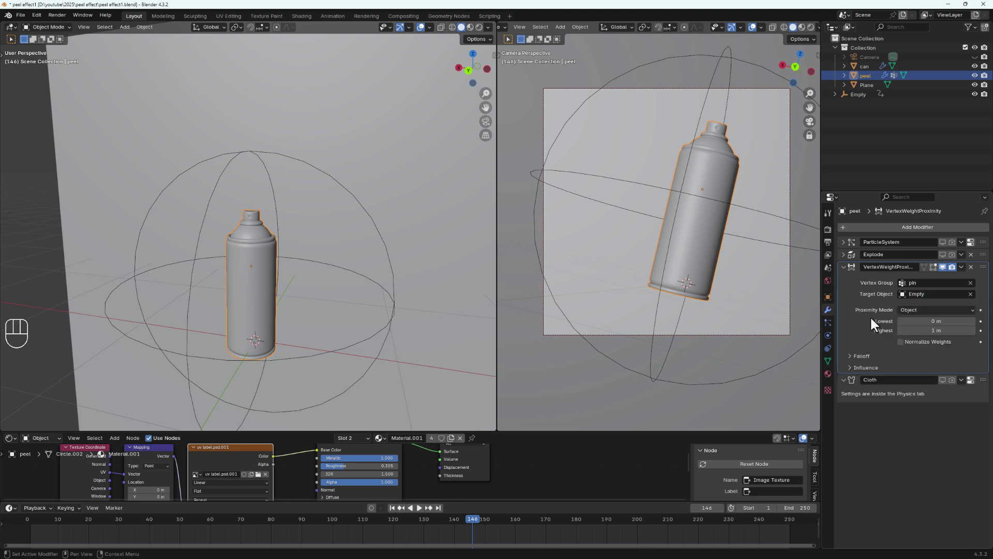
{"action": "left_click", "coordinate": [919, 309]}
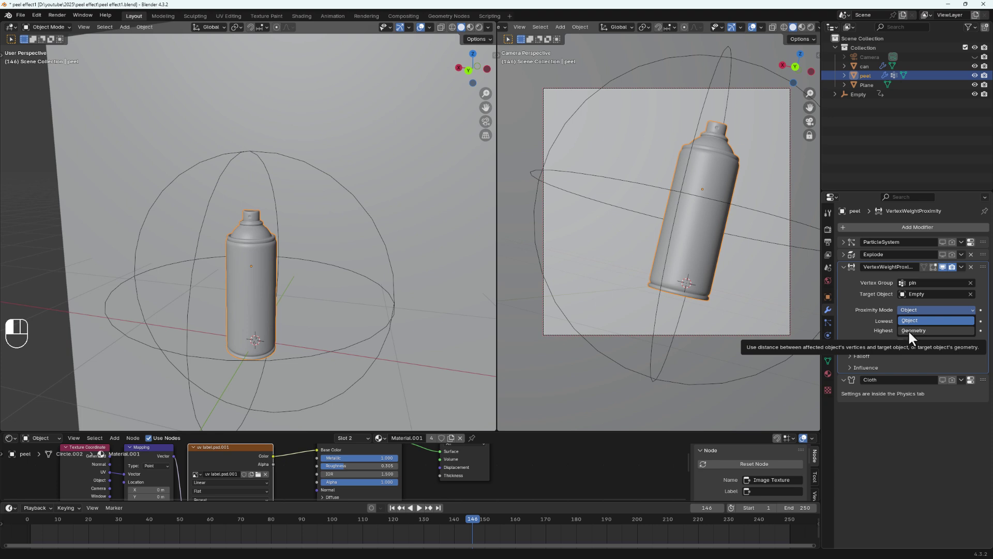
{"action": "left_click", "coordinate": [908, 330]}
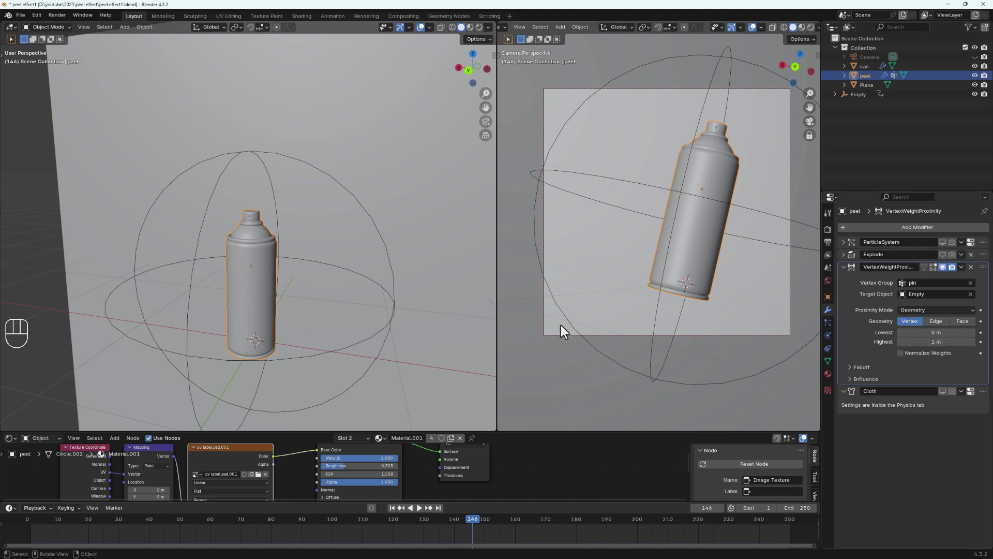
- Switch the peel object to Weight Paint mode to inspect the pin group's weights on the can
{"action": "left_click", "coordinate": [45, 27]}
{"action": "left_click", "coordinate": [52, 27]}
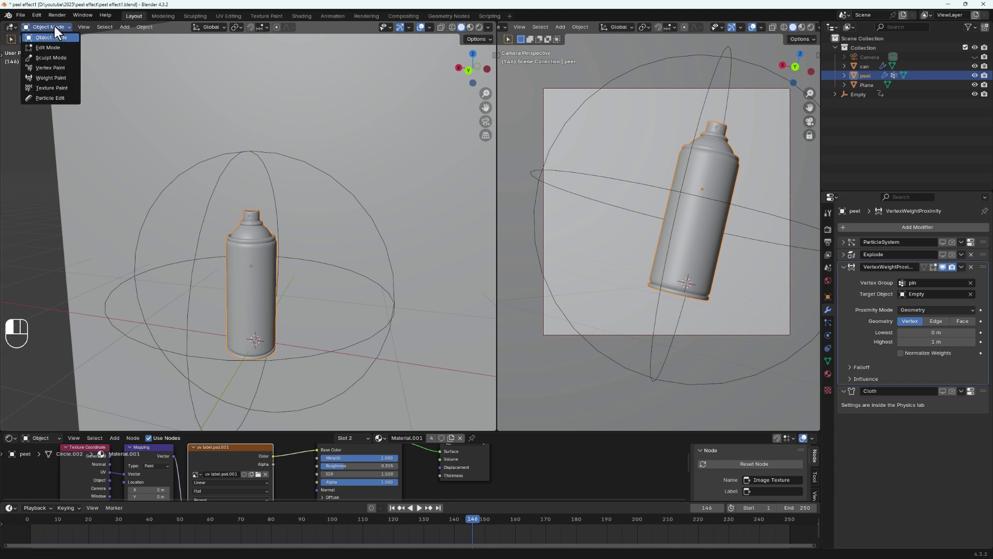
{"action": "left_click", "coordinate": [54, 78]}
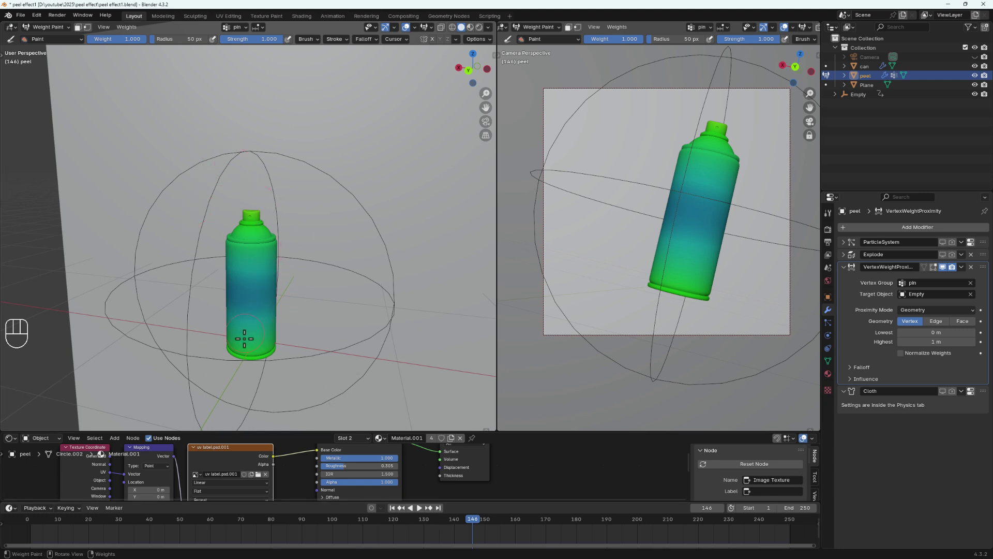
{"action": "scroll", "coordinate": [251, 342], "scroll_direction": "up", "scroll_amount": 1}
{"action": "middle_click_drag", "start_coordinate": [250, 342], "coordinate": [284, 337]}
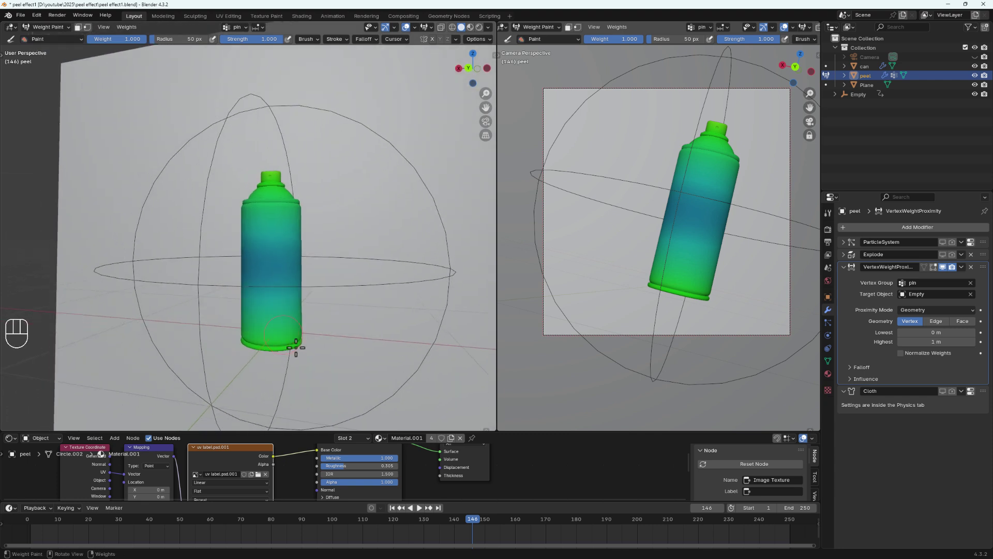
- Play the animation from frame 0 and go to frame 53 to examine how the empty affects the weights
{"action": "left_click_drag", "start_coordinate": [467, 523], "coordinate": [26, 508]}
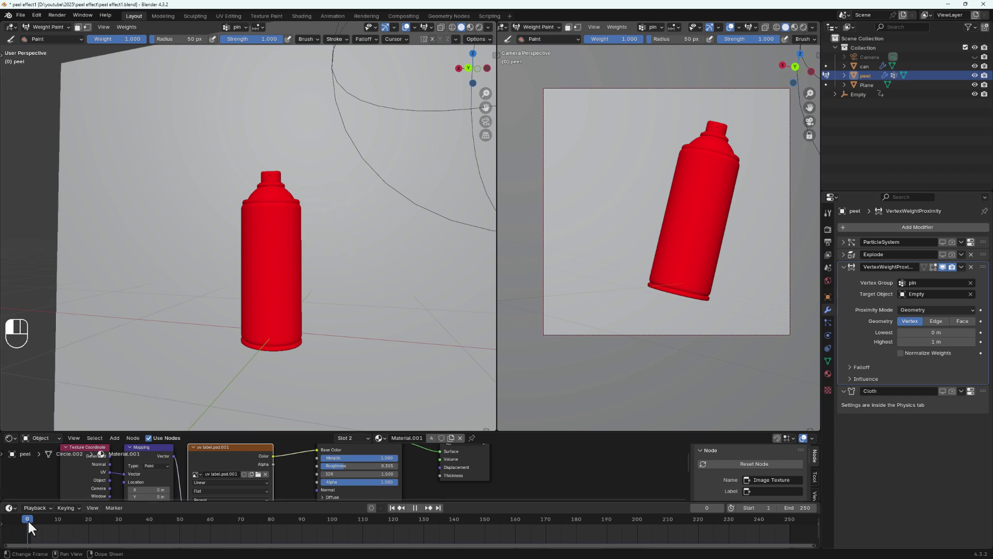
{"action": "key", "text": "space"}
{"action": "left_click_drag", "start_coordinate": [433, 539], "coordinate": [190, 542]}
{"action": "middle_click_drag", "start_coordinate": [292, 376], "coordinate": [273, 392]}
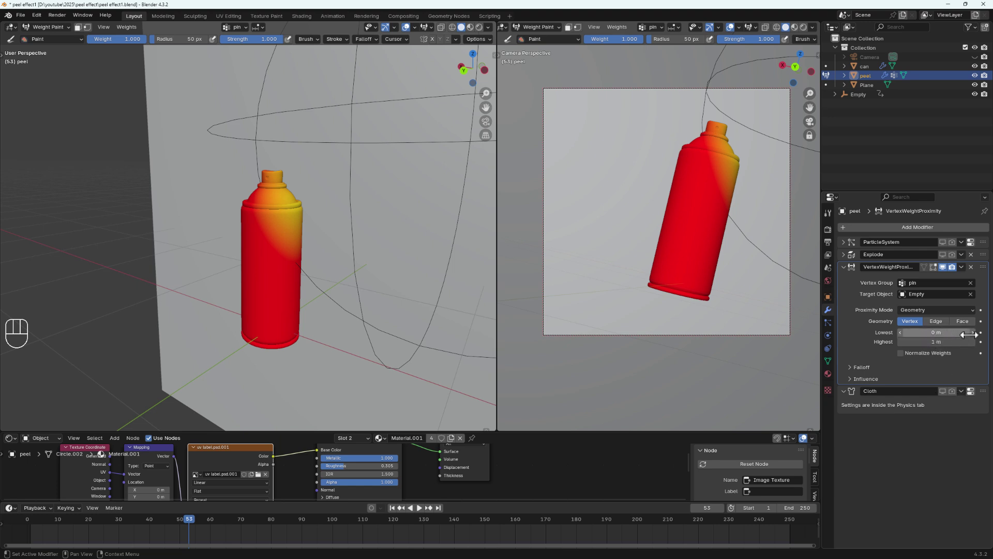
- Set the proximity modifier's Lowest distance to 1 m and Highest to 1.2 m
{"action": "mouse_move", "coordinate": [950, 334]}
{"action": "left_mouse_down"}
{"action": "mouse_move", "coordinate": [980, 335]}
{"action": "mouse_move", "coordinate": [966, 335]}
{"action": "left_mouse_up"}
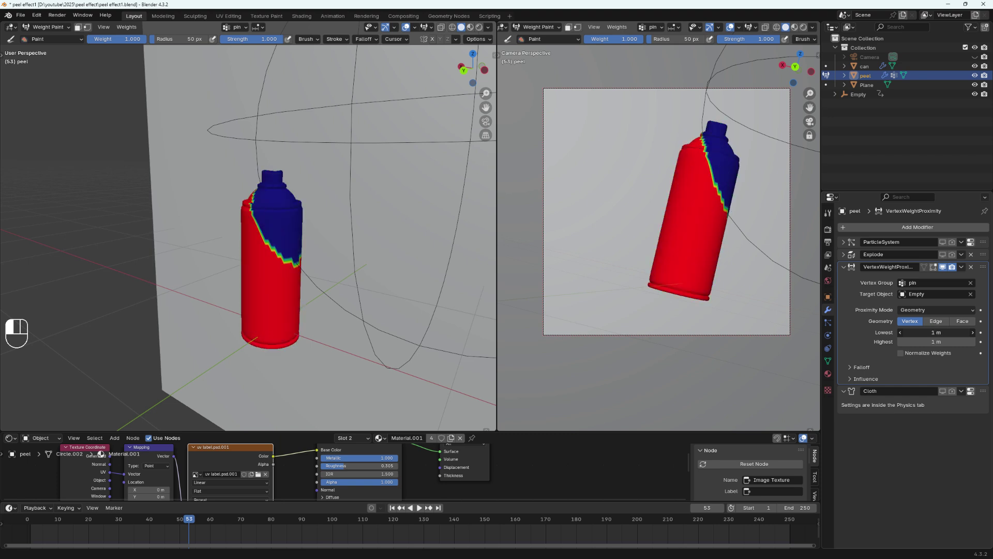
{"action": "middle_click_drag", "start_coordinate": [269, 255], "coordinate": [278, 253]}
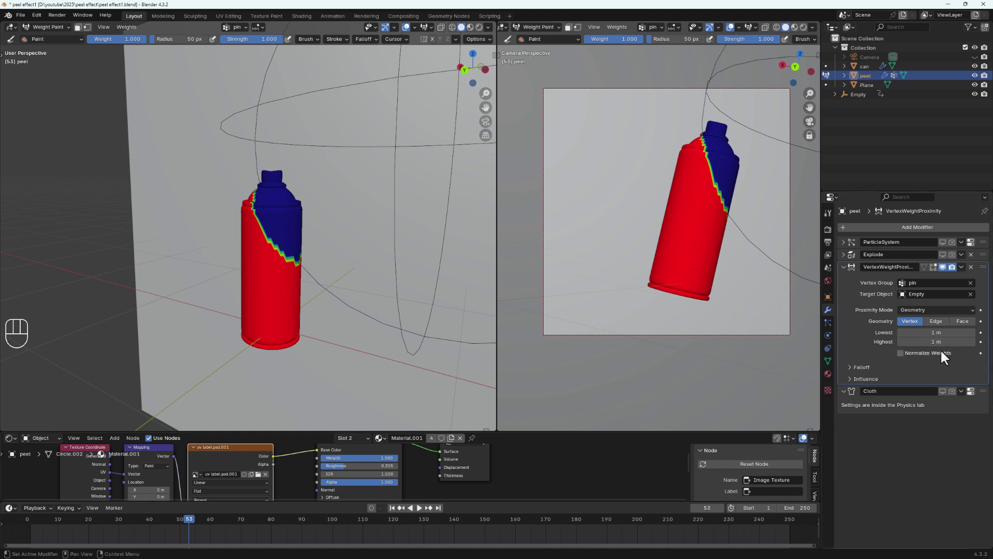
{"action": "left_click_drag", "start_coordinate": [937, 345], "coordinate": [949, 345]}
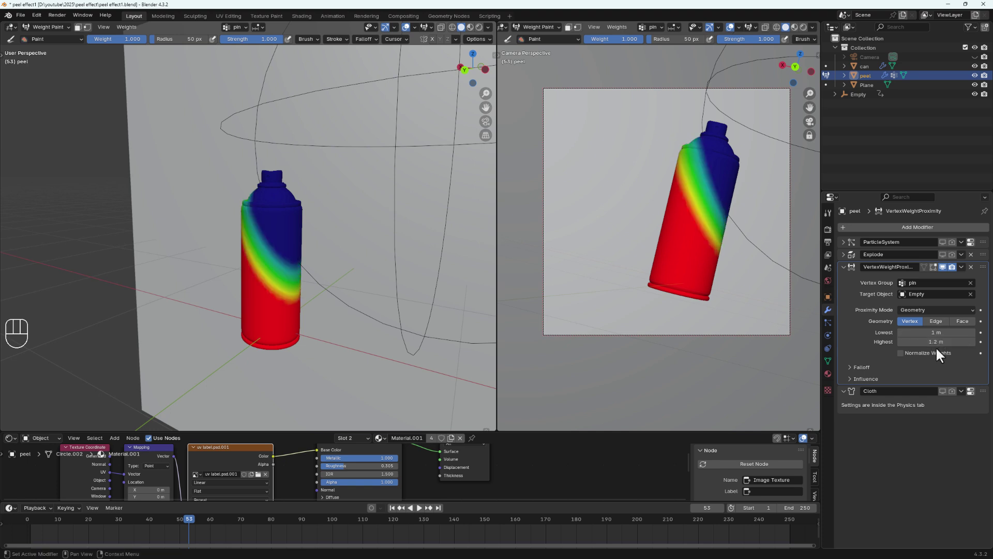
- Scrub through frames 45, 56 and 96 to examine how the weight gradient moves down the can
{"action": "left_click_drag", "start_coordinate": [189, 519], "coordinate": [165, 549]}
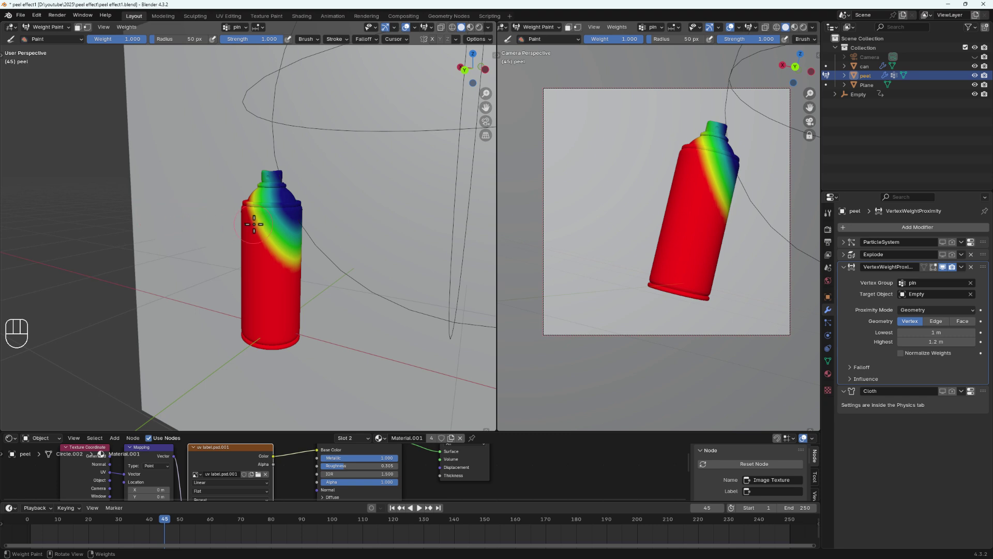
{"action": "scroll", "coordinate": [297, 213], "scroll_direction": "down", "scroll_amount": 2}
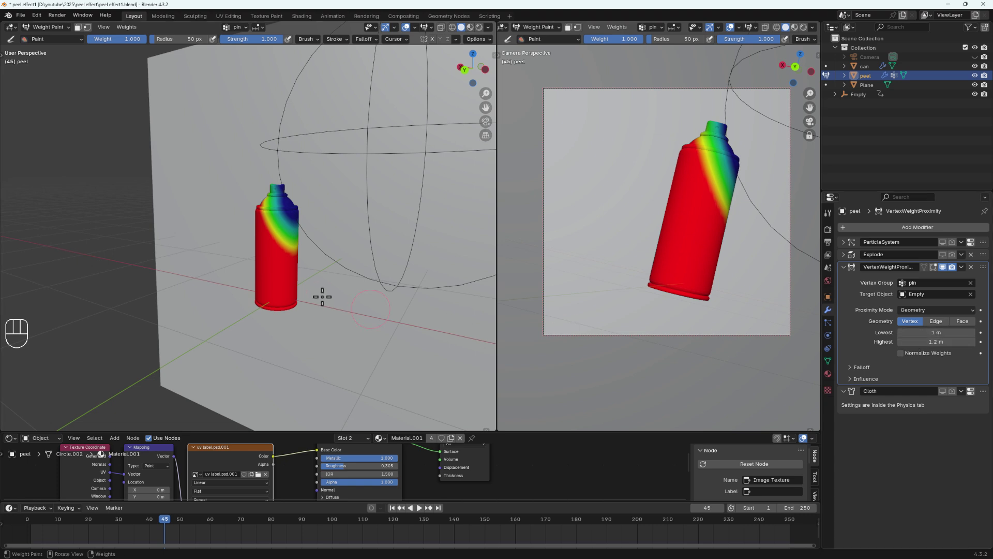
{"action": "left_click_drag", "start_coordinate": [165, 519], "coordinate": [198, 549]}
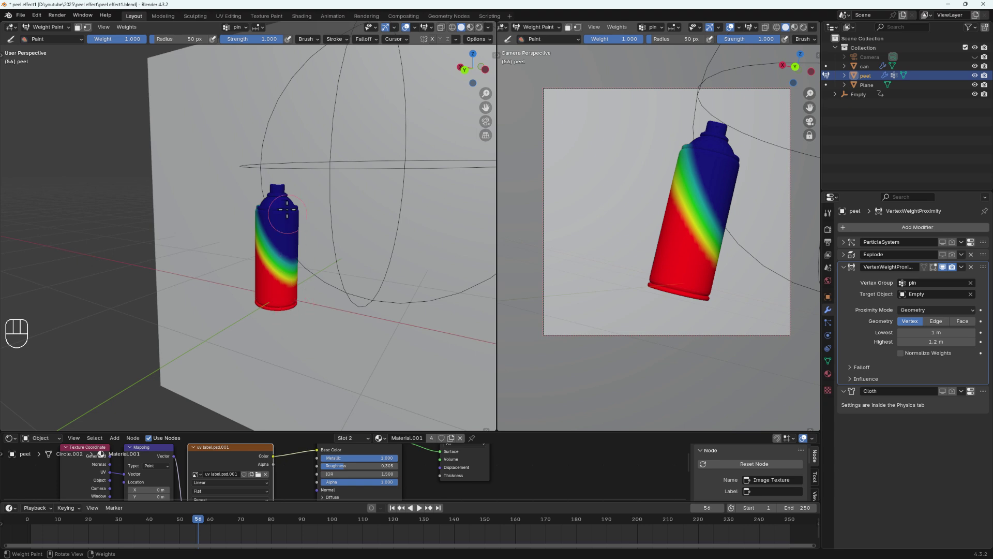
{"action": "left_click_drag", "start_coordinate": [198, 520], "coordinate": [321, 554]}
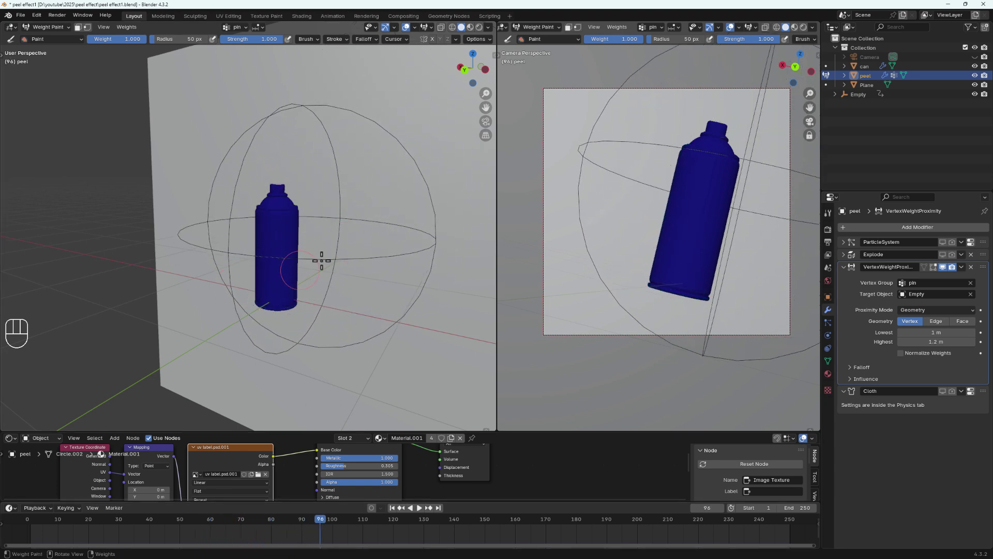
- Try Object as the modifier's proximity mode at frame 96 and restore it to Geometry
{"action": "left_click", "coordinate": [915, 310]}
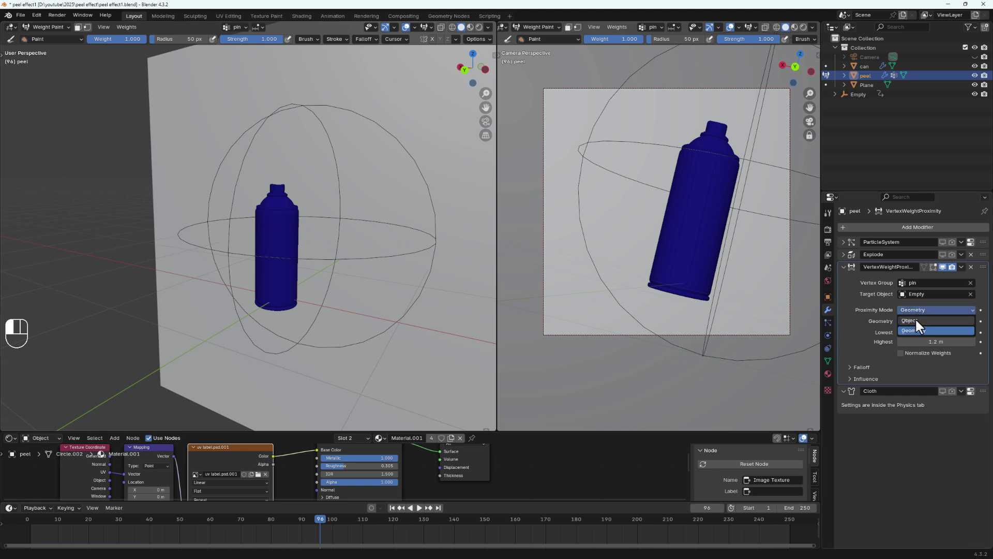
{"action": "left_click", "coordinate": [916, 319]}
{"action": "left_click_drag", "start_coordinate": [316, 522], "coordinate": [321, 479]}
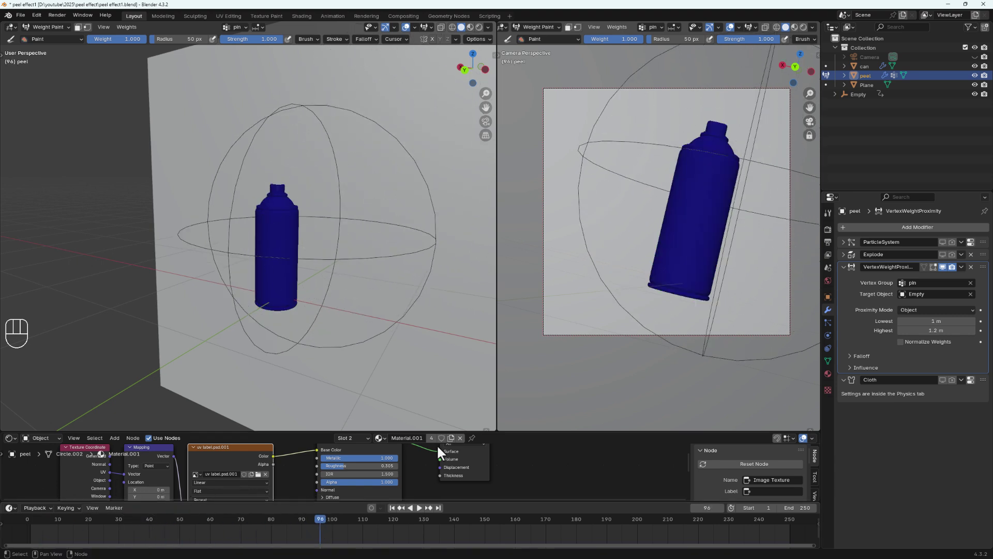
{"action": "left_click", "coordinate": [927, 312]}
{"action": "left_click", "coordinate": [916, 322]}
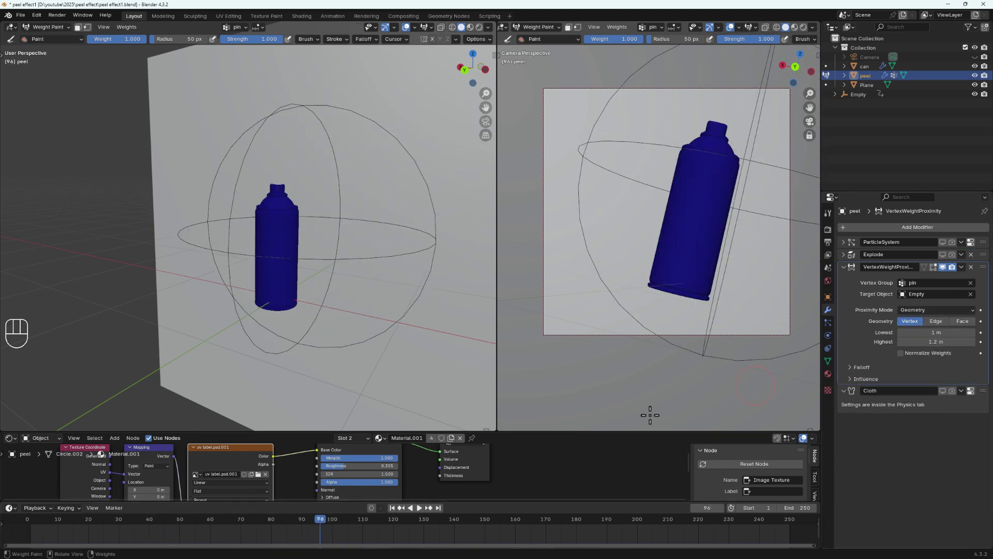
- Check the weights as the animation runs to frame 127 and save the file
{"action": "left_click_drag", "start_coordinate": [317, 521], "coordinate": [376, 542]}
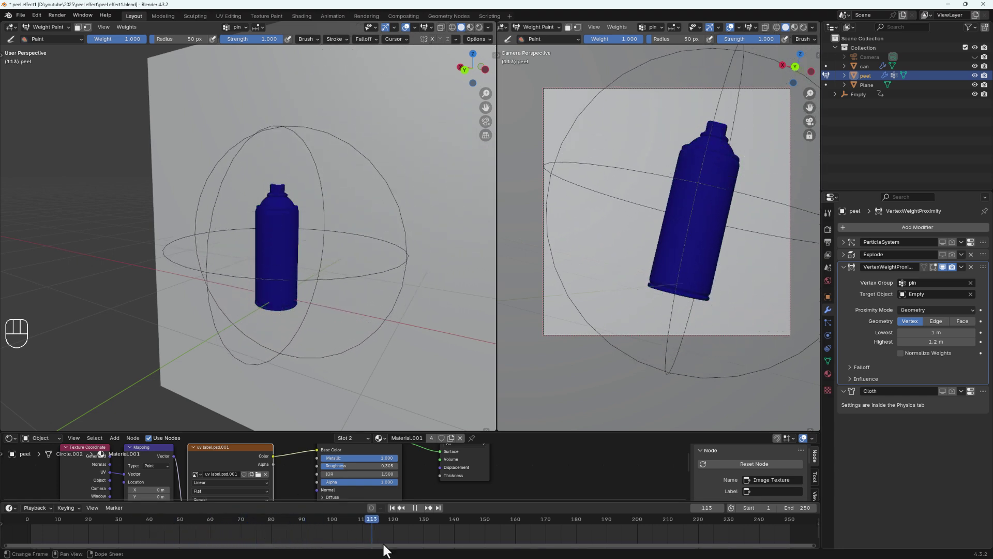
{"action": "key", "text": "space"}
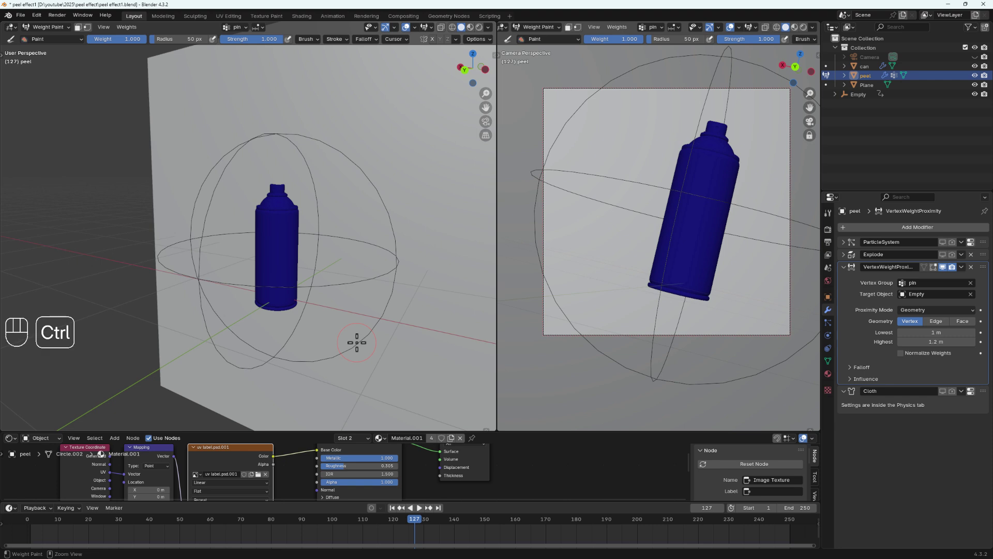
{"action": "key", "text": "ctrl+s"}
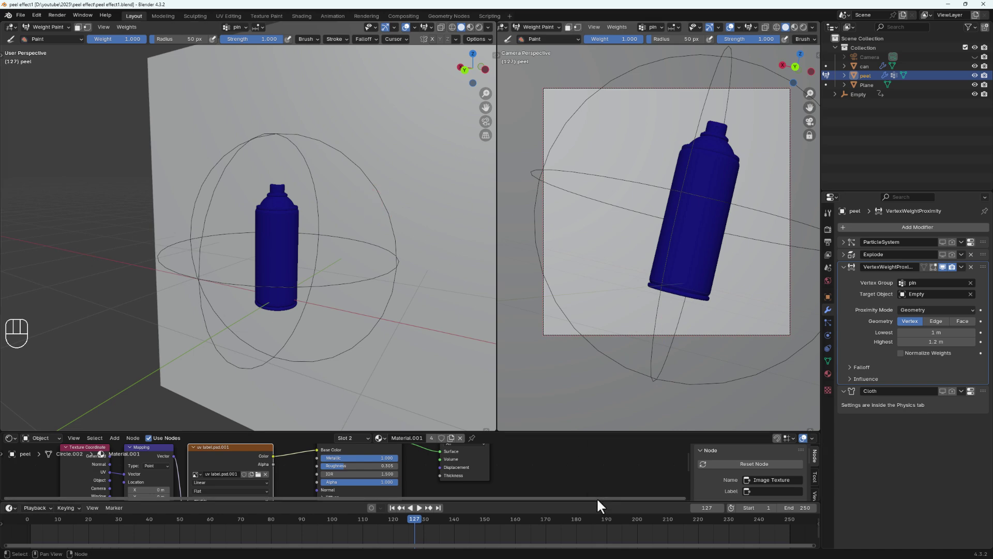
- Scrub back to frame 45, review the reference video animated.mp4 in VLC media player, and return to Blender
{"action": "left_click_drag", "start_coordinate": [412, 521], "coordinate": [166, 488]}
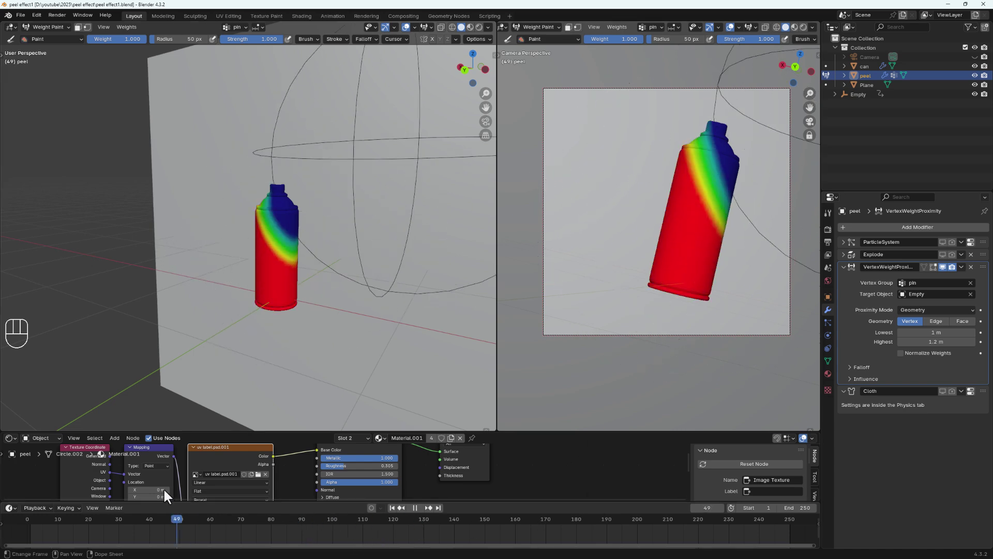
{"action": "key", "text": "super"}
{"action": "key", "text": "super"}
{"action": "key", "text": "super"}
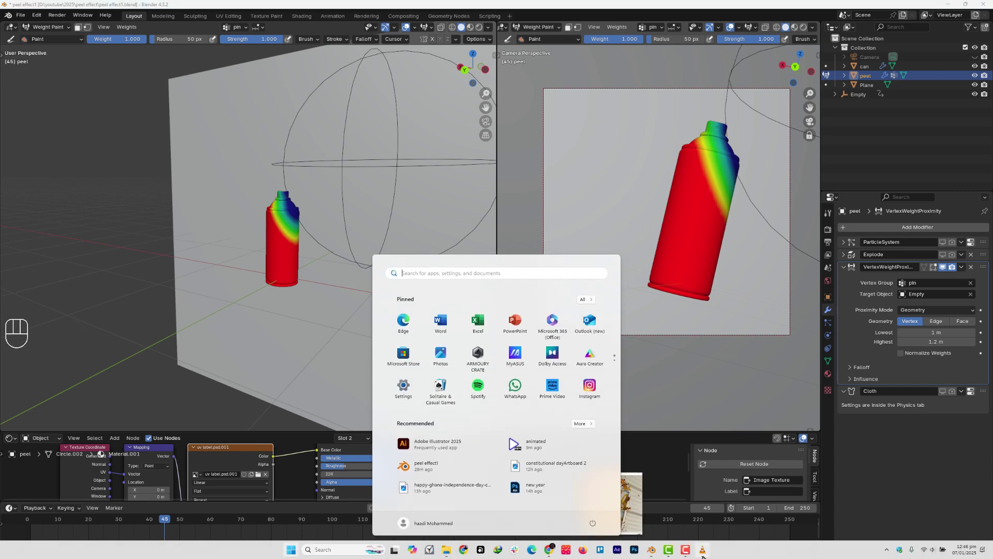
{"action": "left_click", "coordinate": [708, 553]}
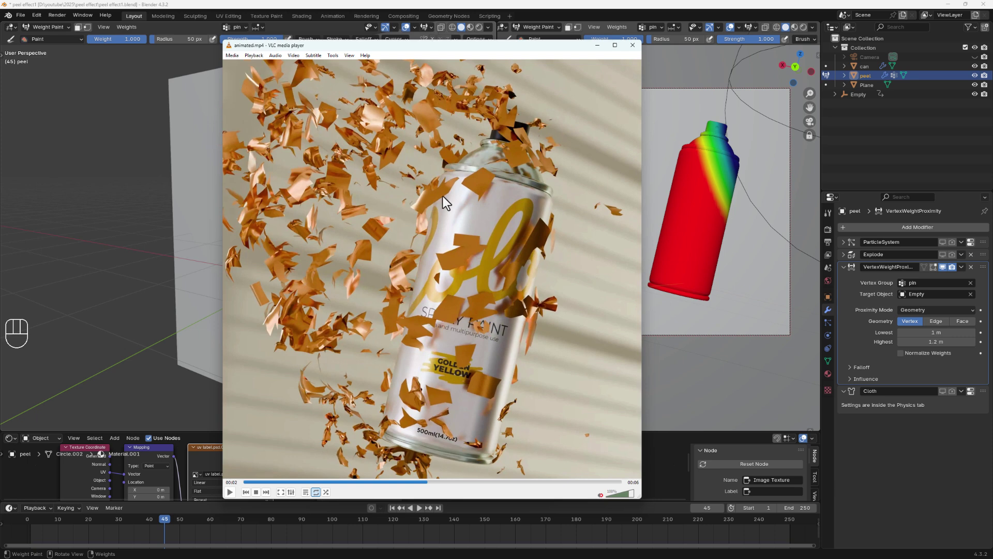
{"action": "left_click", "coordinate": [597, 47]}
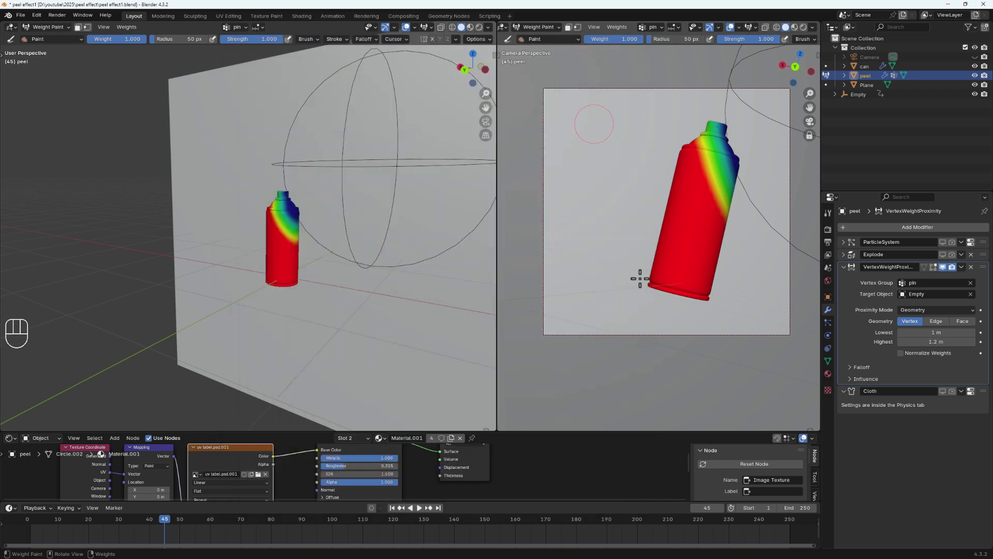
- Show the scene's gravity setting and switch the peel object from Weight Paint to Object Mode
{"action": "left_click", "coordinate": [828, 267]}
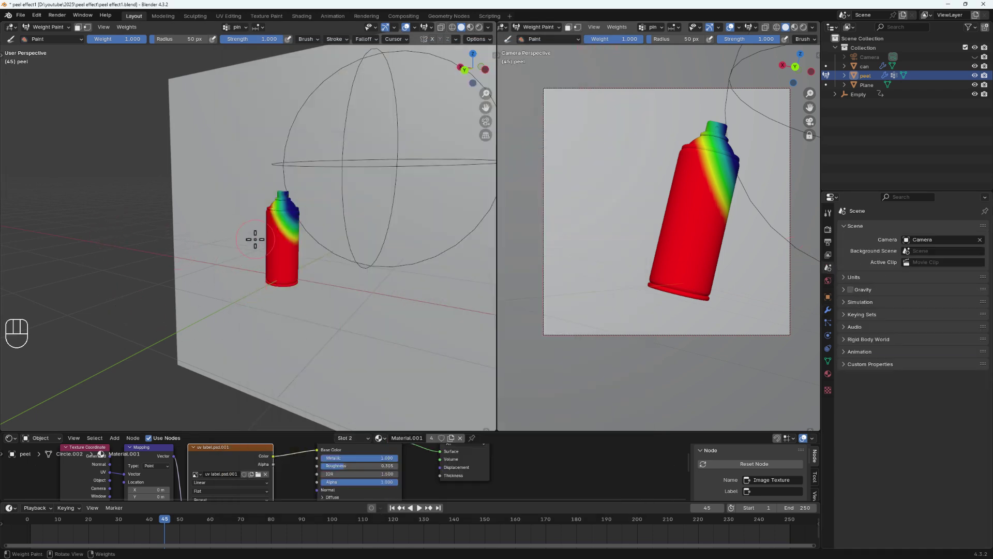
{"action": "middle_click_drag", "start_coordinate": [164, 324], "coordinate": [204, 324]}
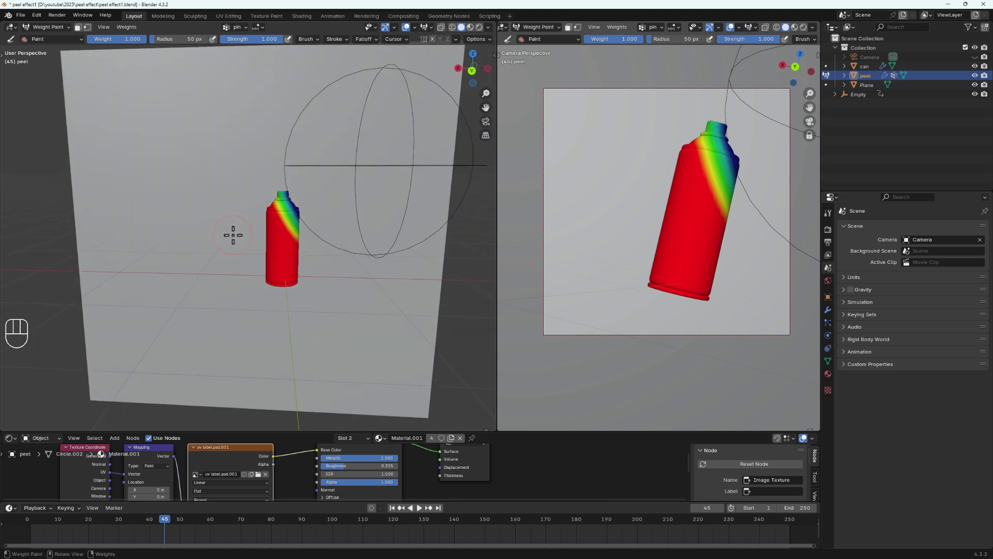
{"action": "key", "text": "shift+a"}
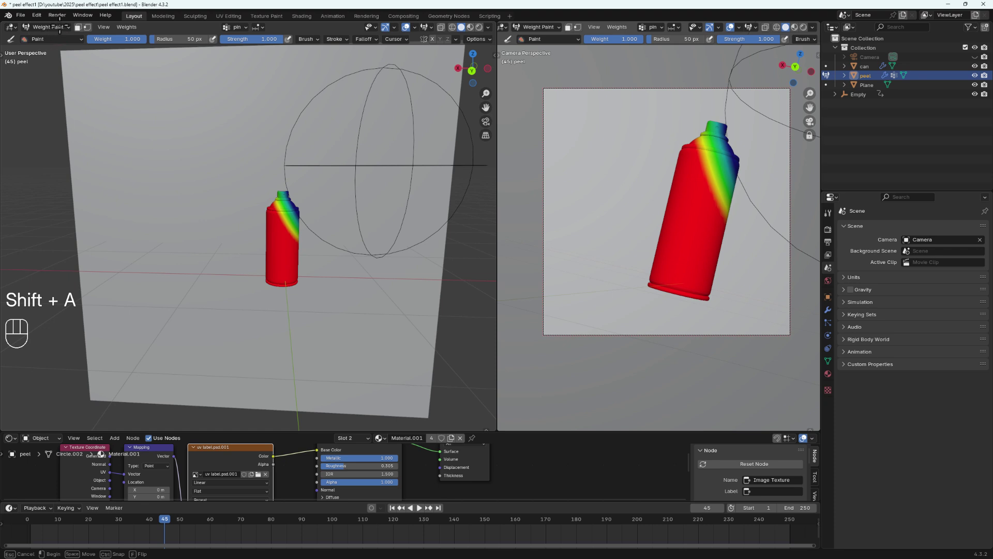
{"action": "left_click", "coordinate": [65, 28]}
{"action": "left_click", "coordinate": [63, 27]}
{"action": "left_click", "coordinate": [51, 35]}
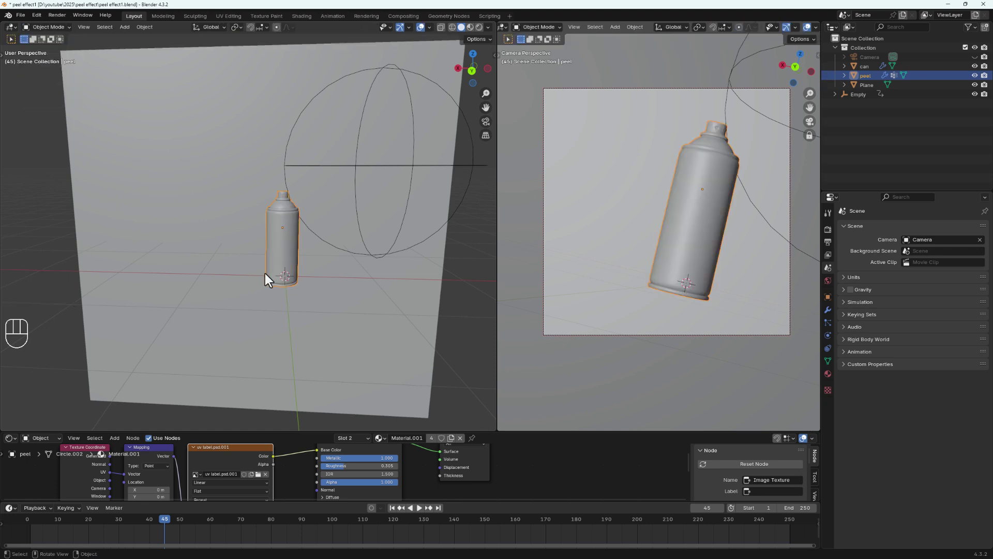
- Add a Force-type force field to the scene at the 3D cursor
{"action": "key", "text": "shift+a"}
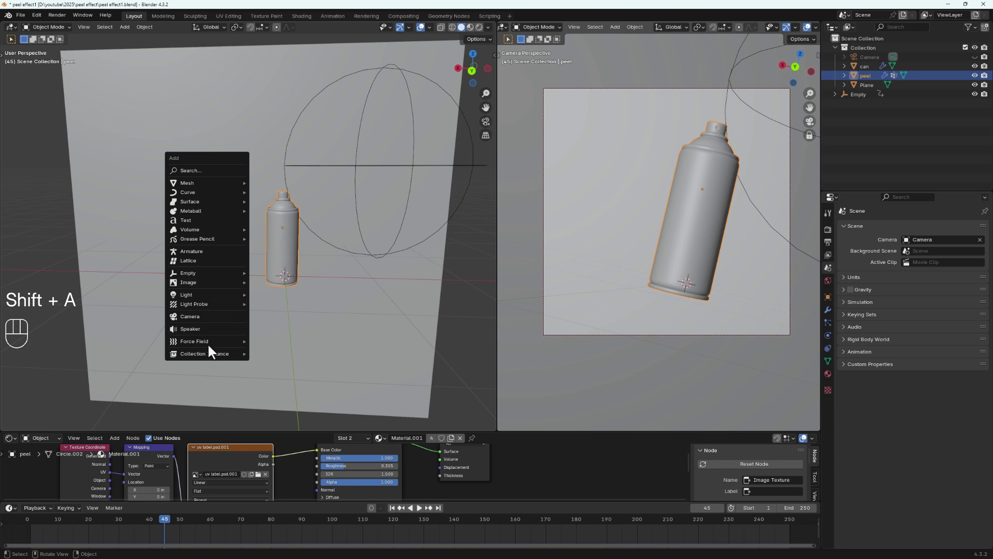
{"action": "mouse_move", "coordinate": [208, 342]}
{"action": "left_click", "coordinate": [279, 341]}
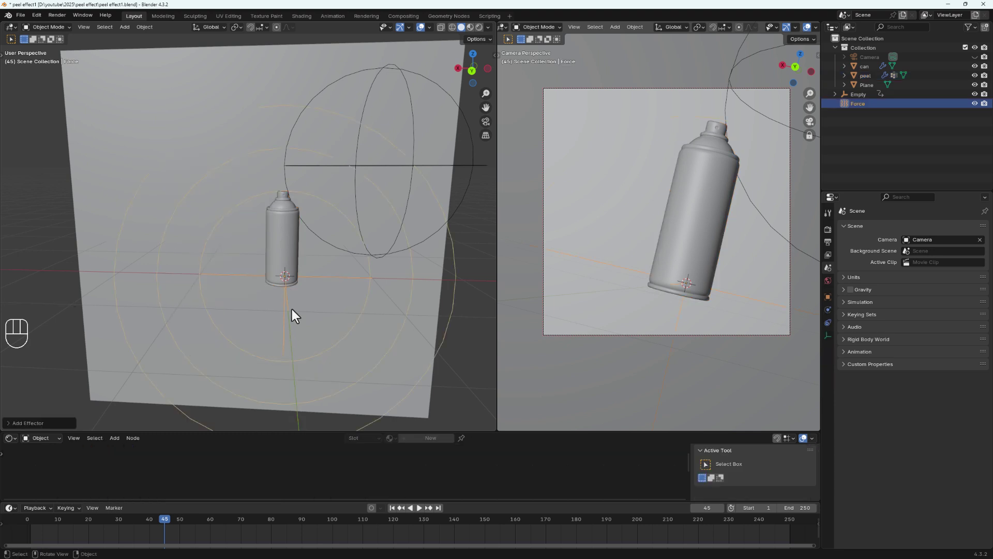
- In the back orthographic view, move the force field above the can and well out to the side opposite the sphere empty
{"action": "scroll", "coordinate": [291, 309], "scroll_direction": "down", "scroll_amount": 4}
{"action": "scroll", "coordinate": [273, 302], "scroll_direction": "down", "scroll_amount": 2}
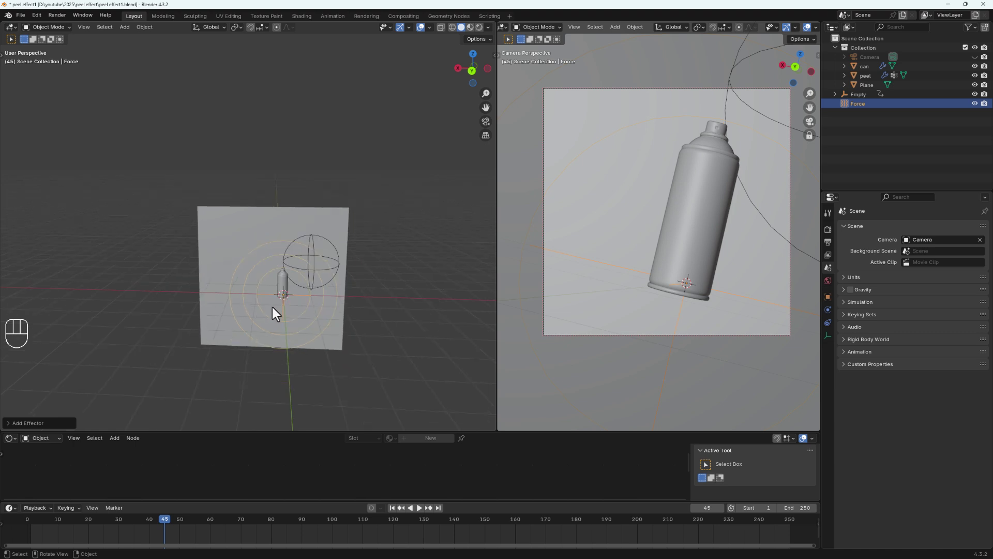
{"action": "left_click", "coordinate": [472, 71]}
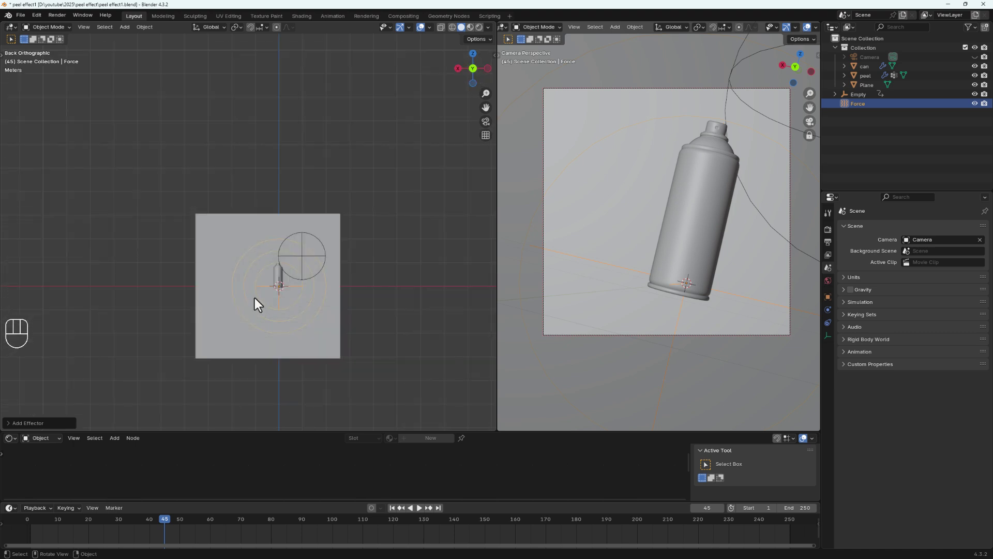
{"action": "scroll", "coordinate": [294, 274], "scroll_direction": "up", "scroll_amount": 5}
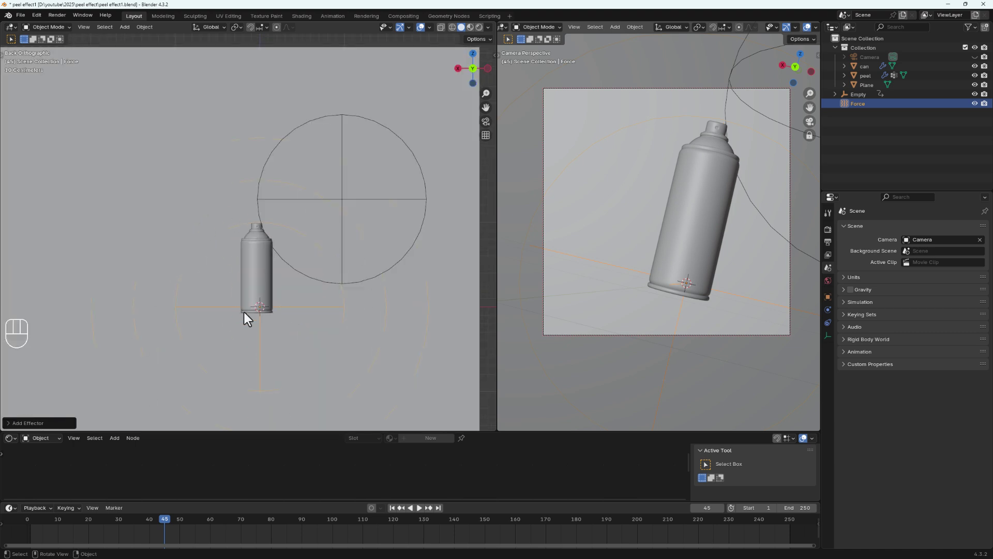
{"action": "key", "text": "g"}
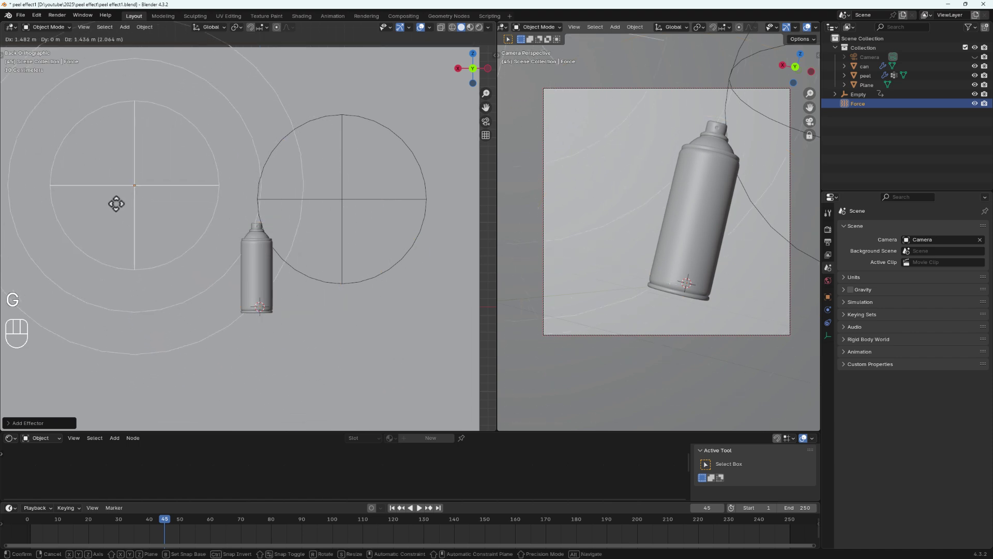
{"action": "left_click", "coordinate": [27, 137]}
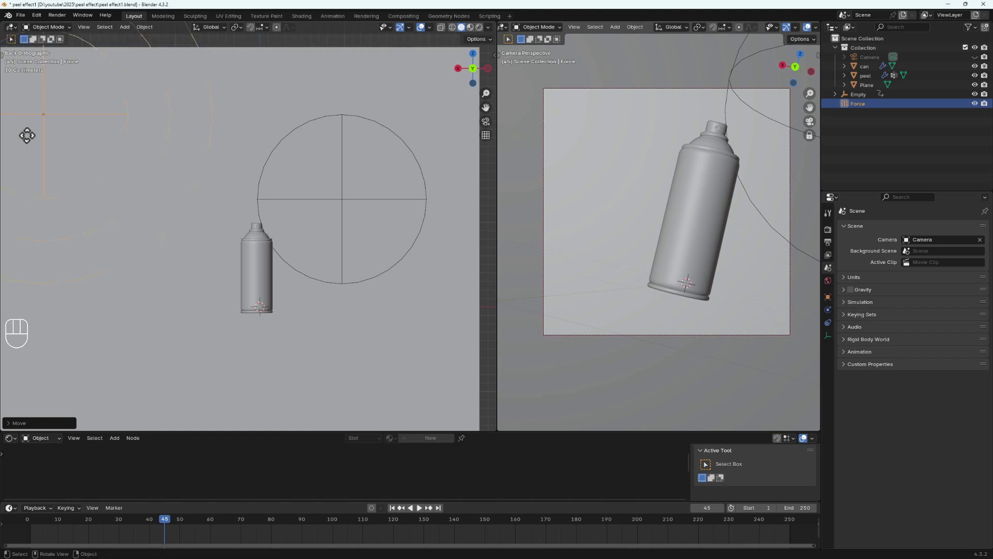
- Set the force field's strength to -2000 and save the file
{"action": "scroll", "coordinate": [64, 174], "scroll_direction": "down", "scroll_amount": 3}
{"action": "middle_click_drag", "start_coordinate": [111, 178], "coordinate": [200, 266]}
{"action": "scroll", "coordinate": [101, 220], "scroll_direction": "down", "scroll_amount": 4}
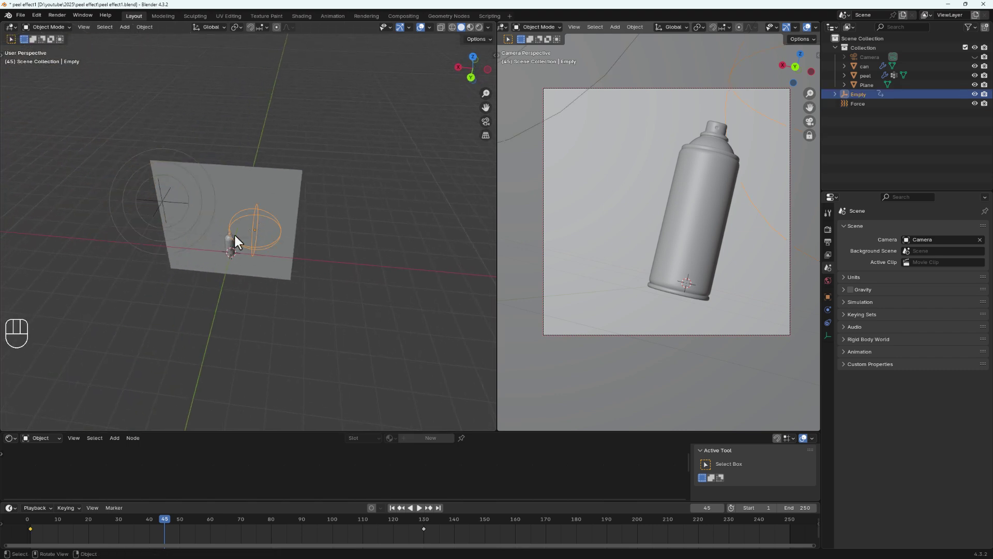
{"action": "left_click", "coordinate": [185, 201]}
{"action": "middle_click_drag", "start_coordinate": [293, 253], "coordinate": [284, 195]}
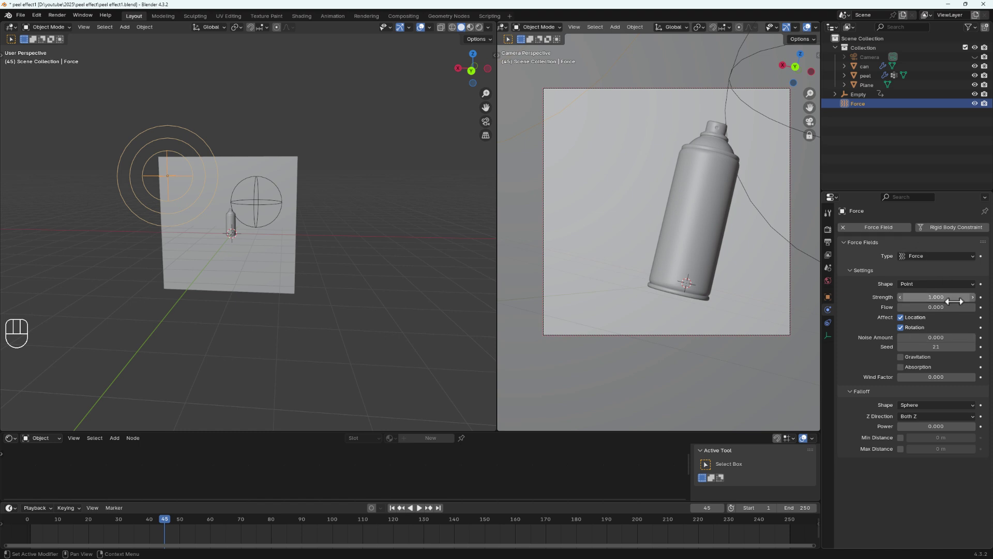
{"action": "left_click", "coordinate": [929, 296]}
{"action": "type", "text": "-2000"}
{"action": "key", "text": "Return"}
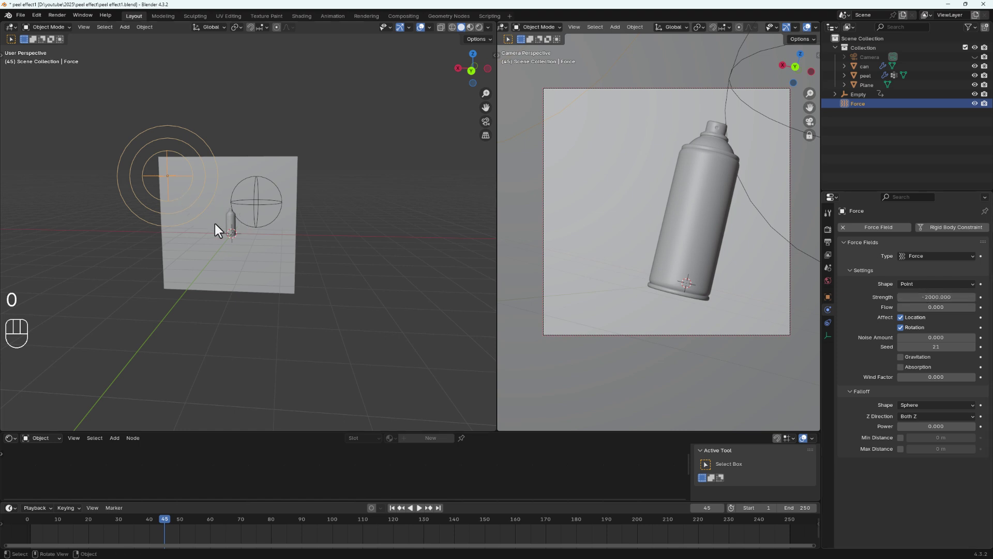
{"action": "scroll", "coordinate": [249, 228], "scroll_direction": "up", "scroll_amount": 4}
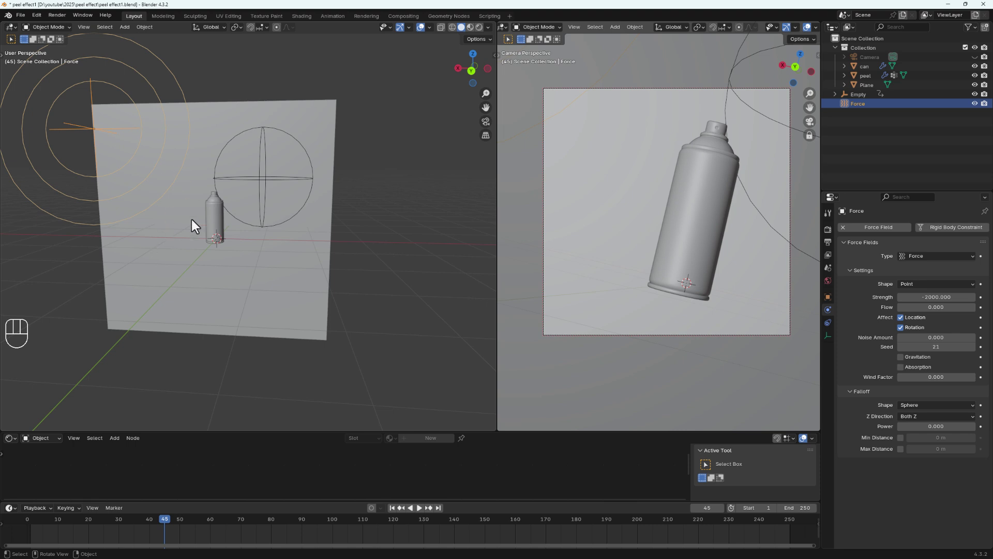
{"action": "key", "text": "ctrl+s"}
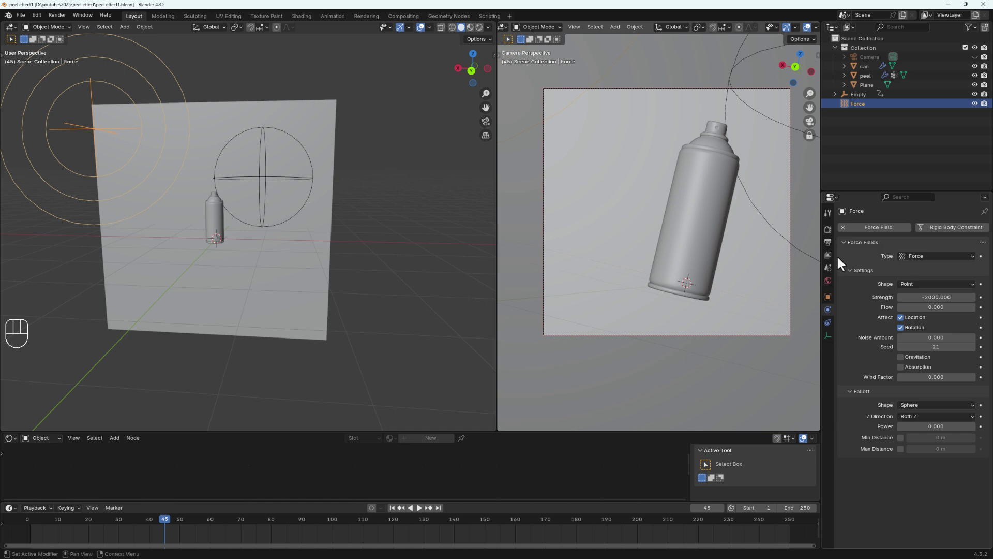
- Enable the peel object's ParticleSystem, Explode and Cloth modifiers for viewport and render, with the timeline at frame 0
{"action": "left_click", "coordinate": [215, 210]}
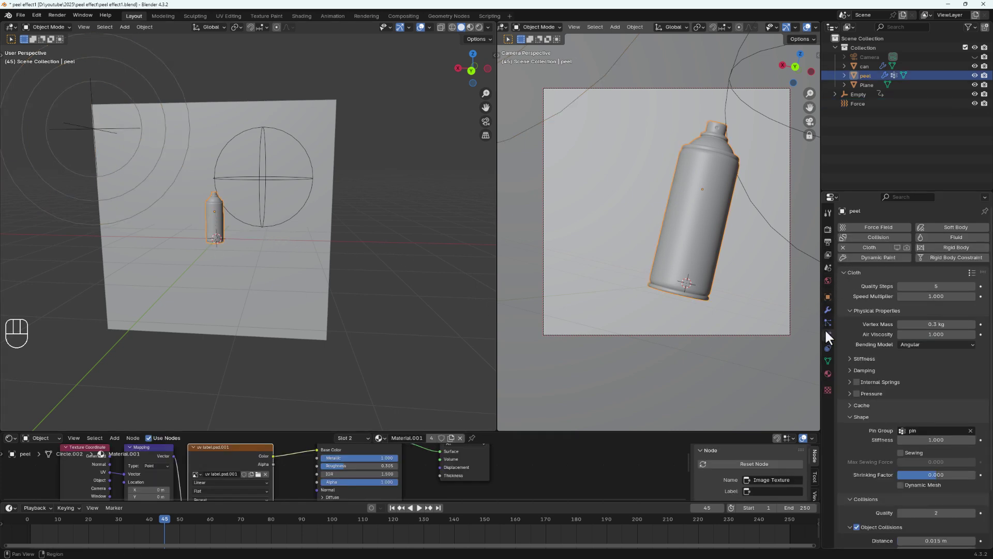
{"action": "left_click", "coordinate": [828, 309]}
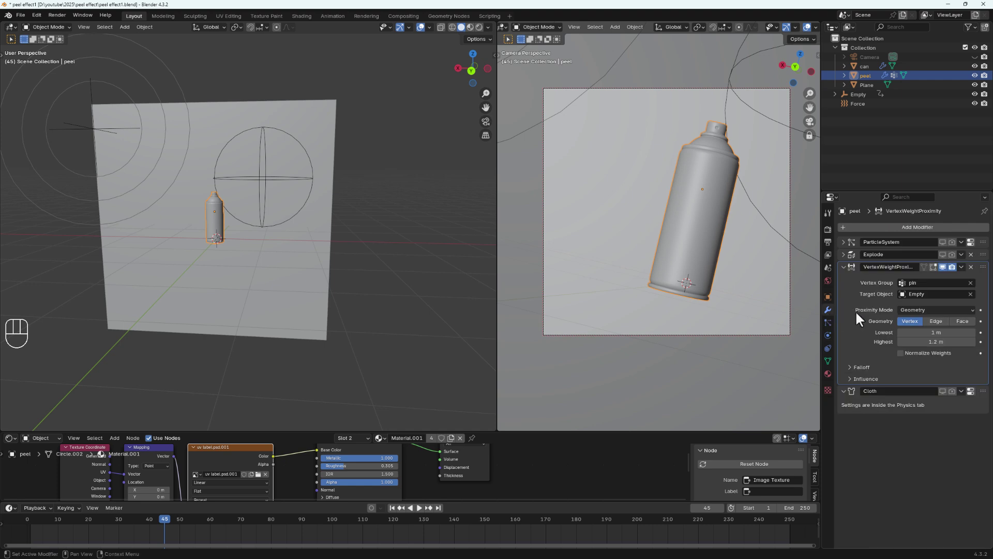
{"action": "left_click", "coordinate": [843, 266]}
{"action": "left_click", "coordinate": [944, 252]}
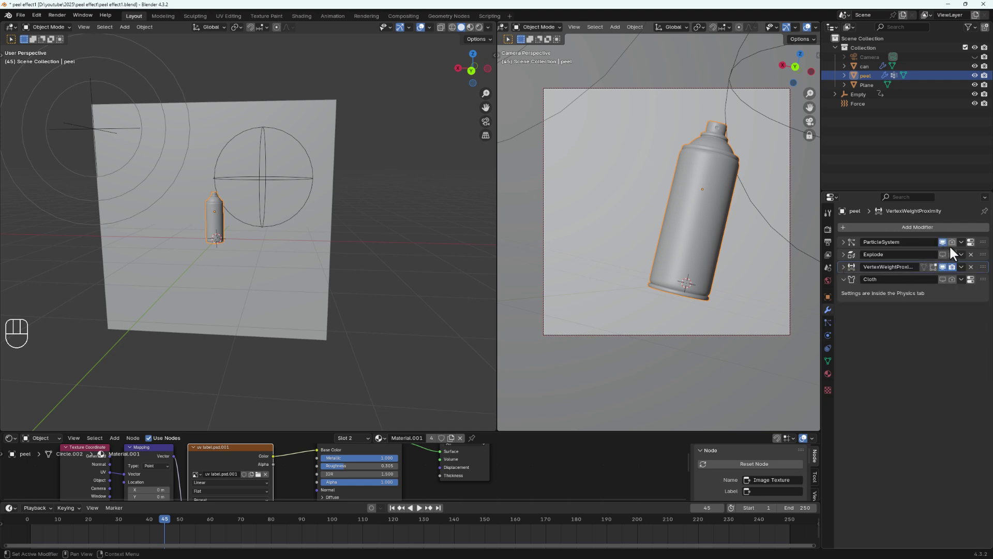
{"action": "left_click", "coordinate": [943, 259]}
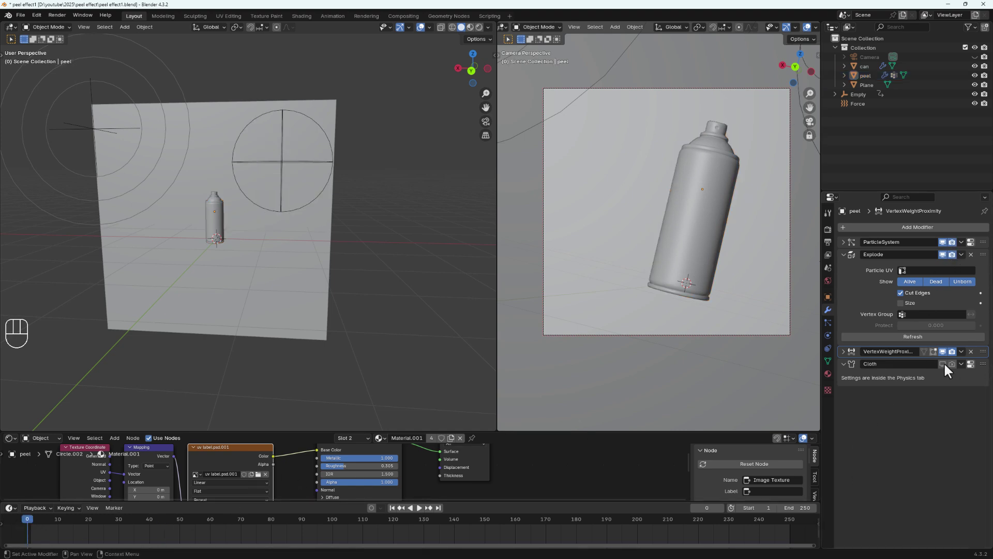
{"action": "left_click", "coordinate": [844, 254]}
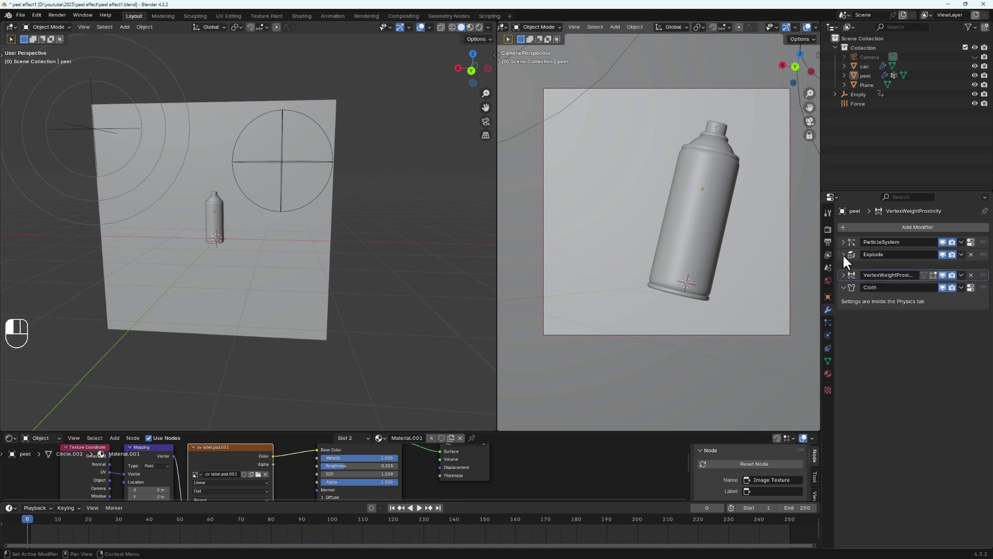
- Inspect the peel object's cloth physics settings and expand its simulation cache options
{"action": "left_click", "coordinate": [827, 335]}
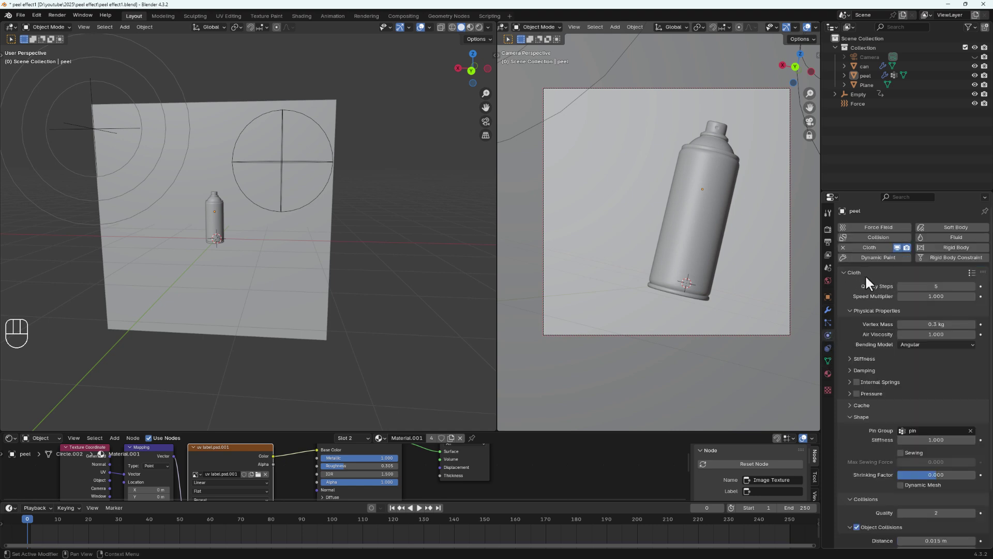
{"action": "left_click", "coordinate": [213, 223]}
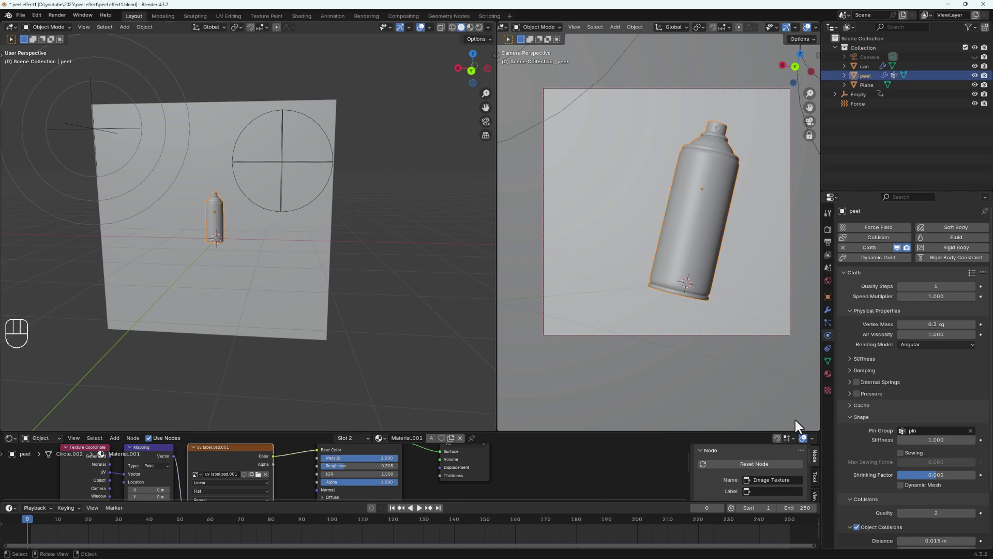
{"action": "scroll", "coordinate": [911, 406], "scroll_direction": "down", "scroll_amount": 1}
{"action": "scroll", "coordinate": [911, 402], "scroll_direction": "up", "scroll_amount": 1}
{"action": "scroll", "coordinate": [863, 447], "scroll_direction": "down", "scroll_amount": 4}
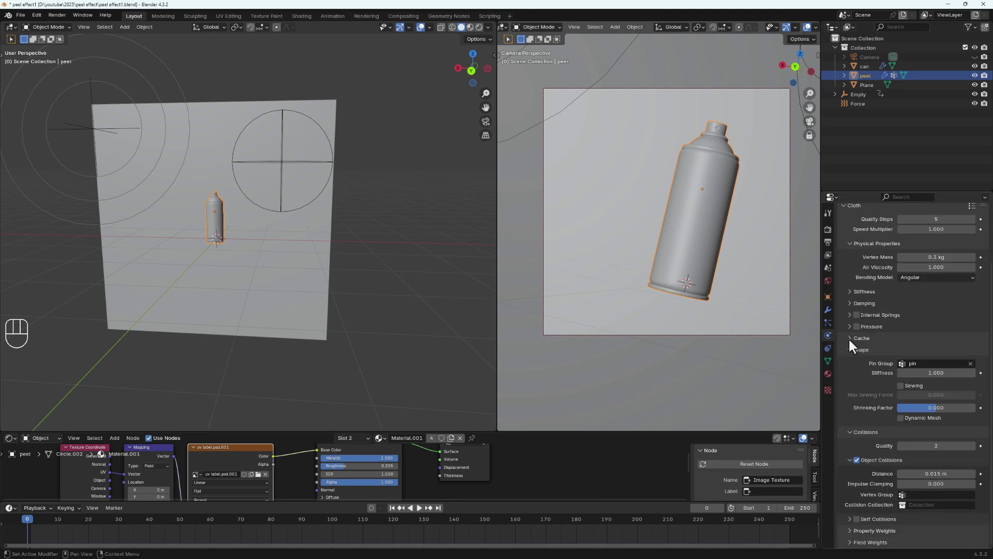
{"action": "left_click", "coordinate": [851, 339]}
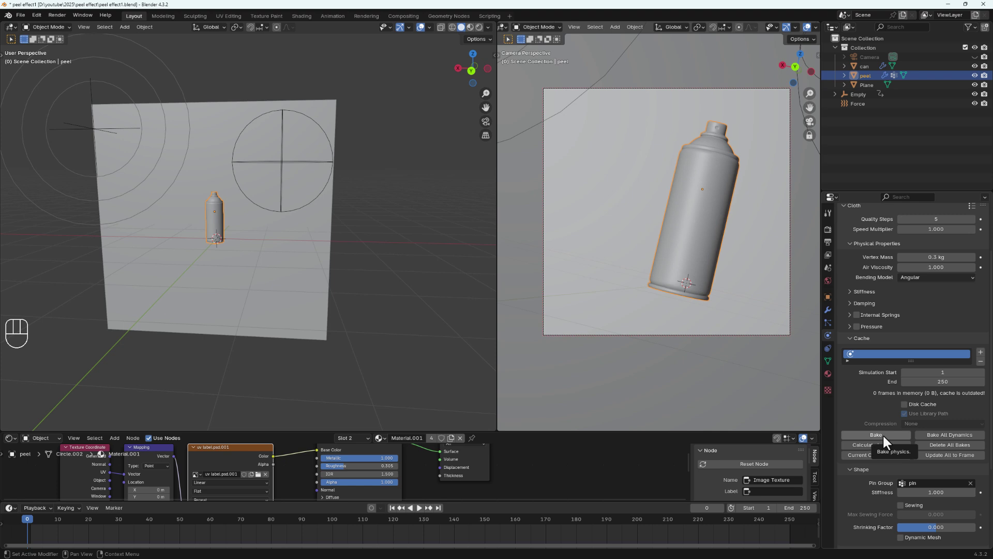
- Set the emission number of the peel object's particle system to 100
{"action": "left_click", "coordinate": [828, 309]}
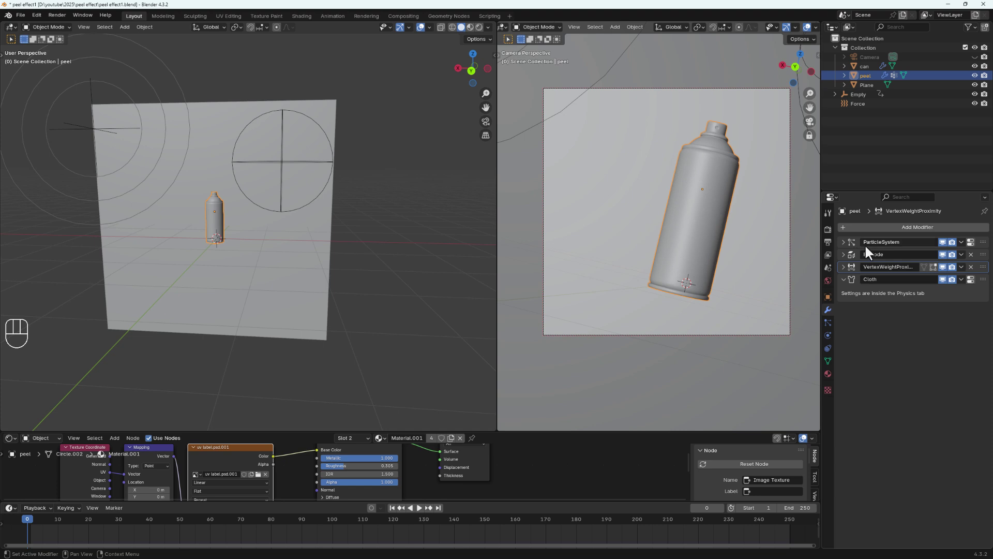
{"action": "left_click", "coordinate": [844, 241]}
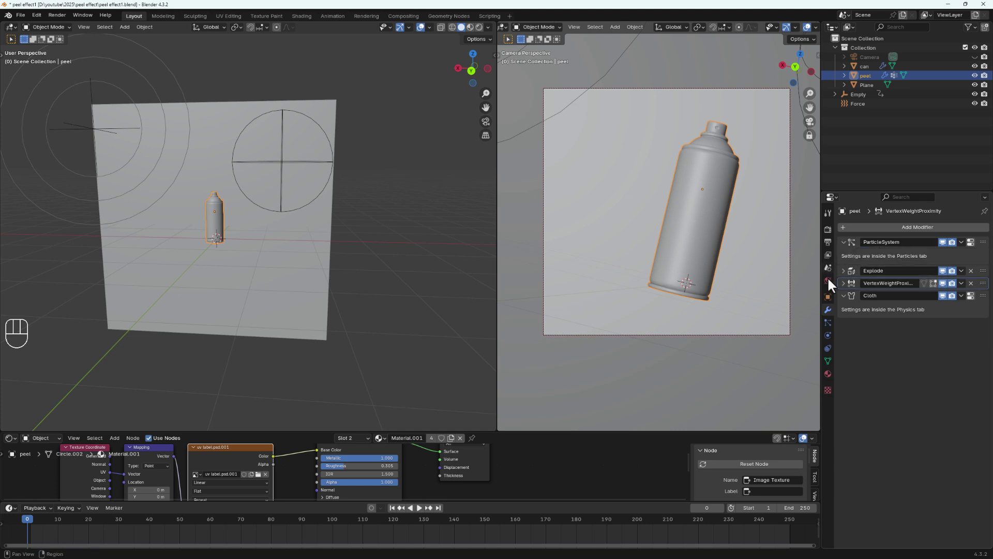
{"action": "left_click", "coordinate": [828, 323]}
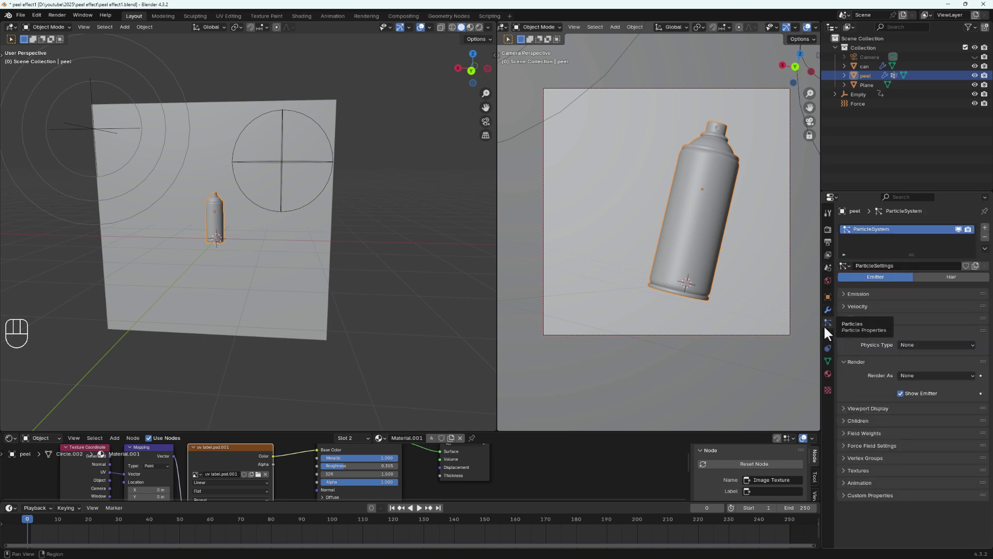
{"action": "left_click", "coordinate": [842, 293]}
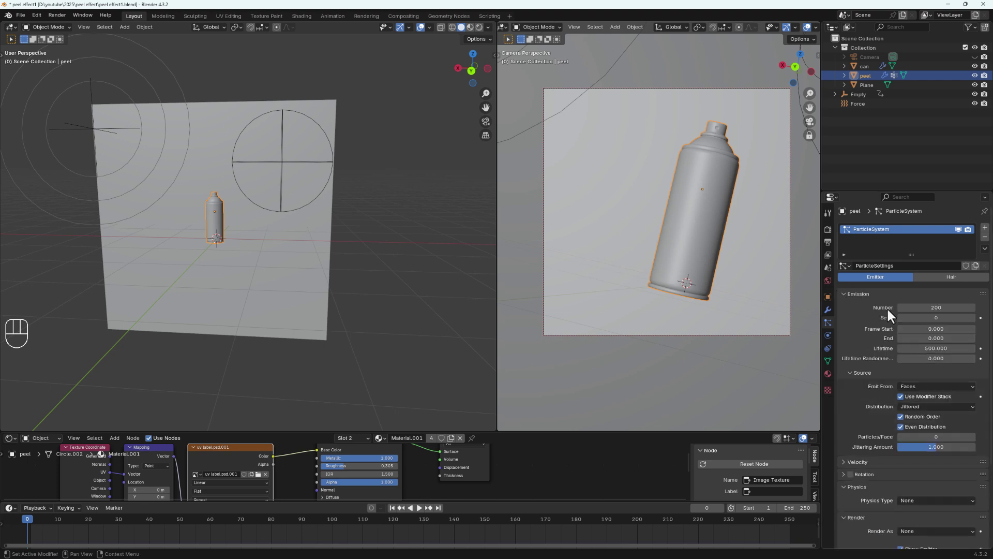
{"action": "left_click", "coordinate": [935, 307]}
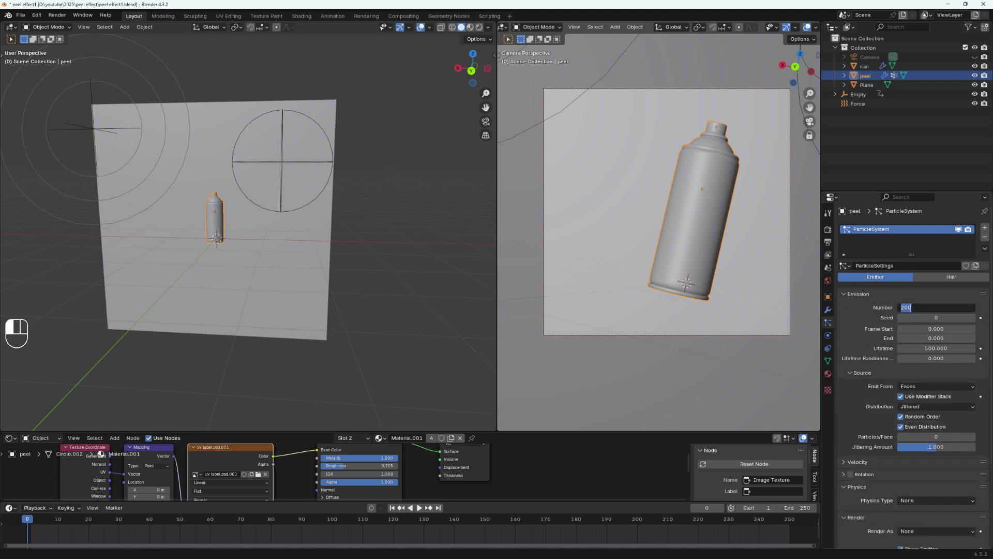
{"action": "type", "text": "100"}
{"action": "key", "text": "Return"}
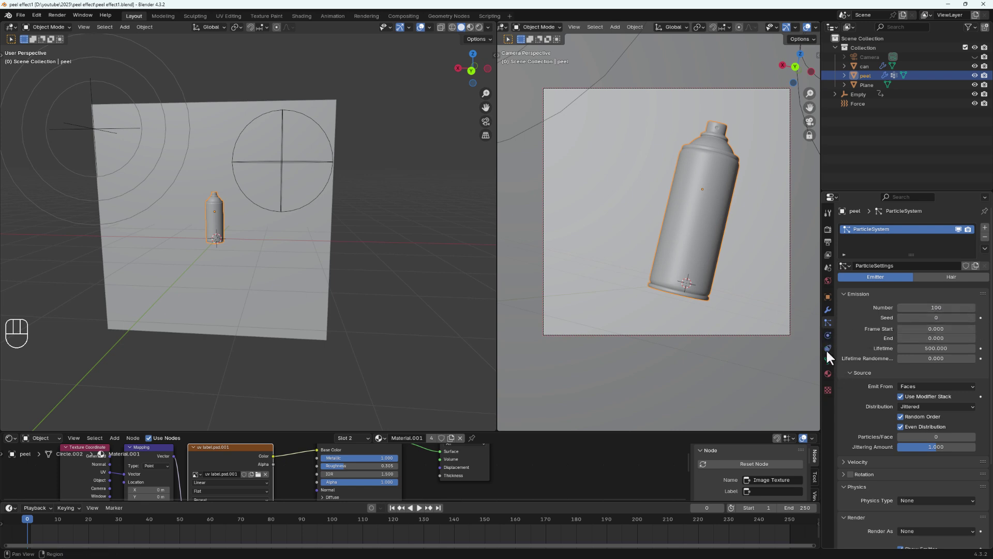
- Save the file and bake the peel object's cloth simulation over frames 1 to 250
{"action": "left_click", "coordinate": [828, 335]}
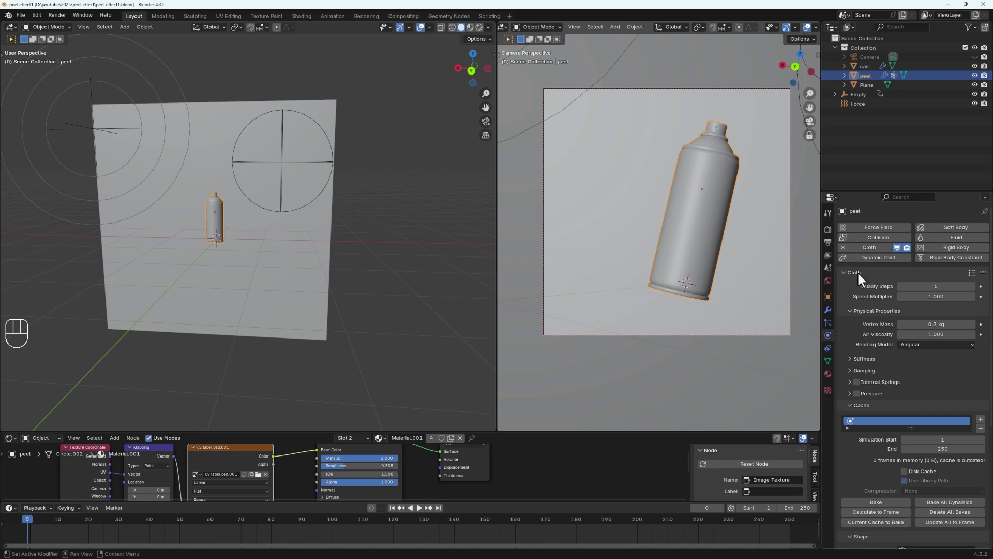
{"action": "scroll", "coordinate": [856, 412], "scroll_direction": "down", "scroll_amount": 4}
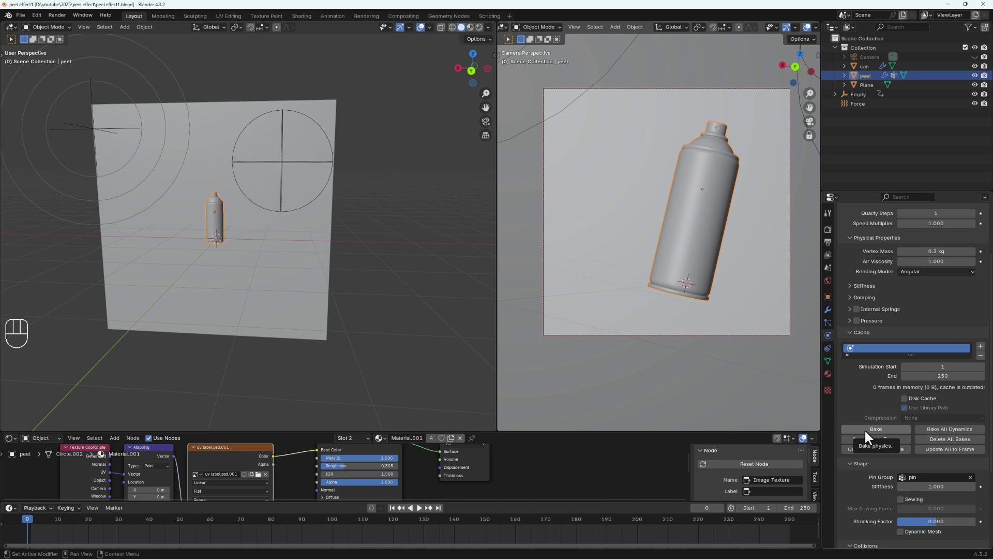
{"action": "key", "text": "ctrl+s"}
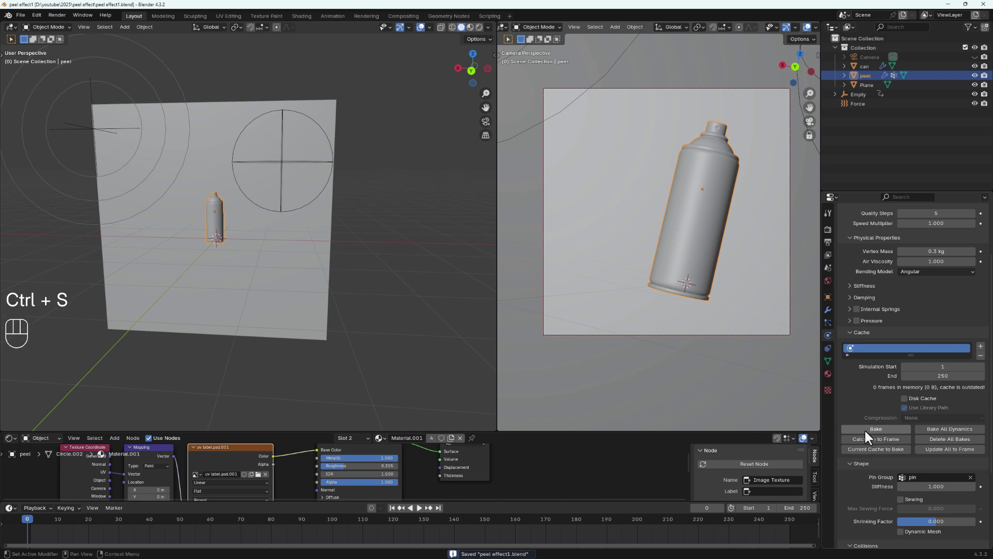
{"action": "left_click", "coordinate": [864, 429]}
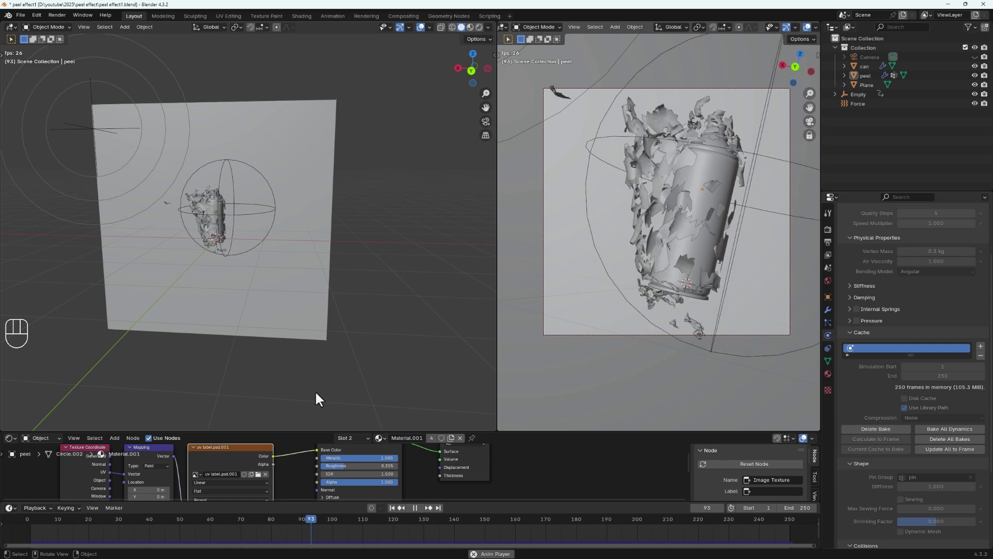
- Stop playback at frame 106, hide the camera viewport's gizmos and overlays, and switch that viewport to rendered shading
{"action": "key", "text": "space"}
{"action": "scroll", "coordinate": [771, 28], "scroll_direction": "down", "scroll_amount": 1}
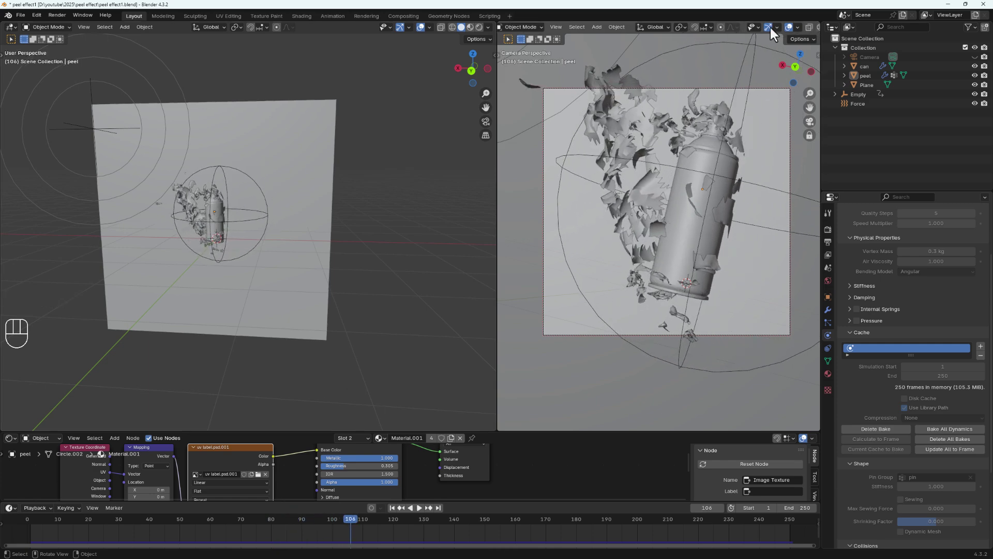
{"action": "left_click", "coordinate": [770, 28]}
{"action": "left_click", "coordinate": [792, 26]}
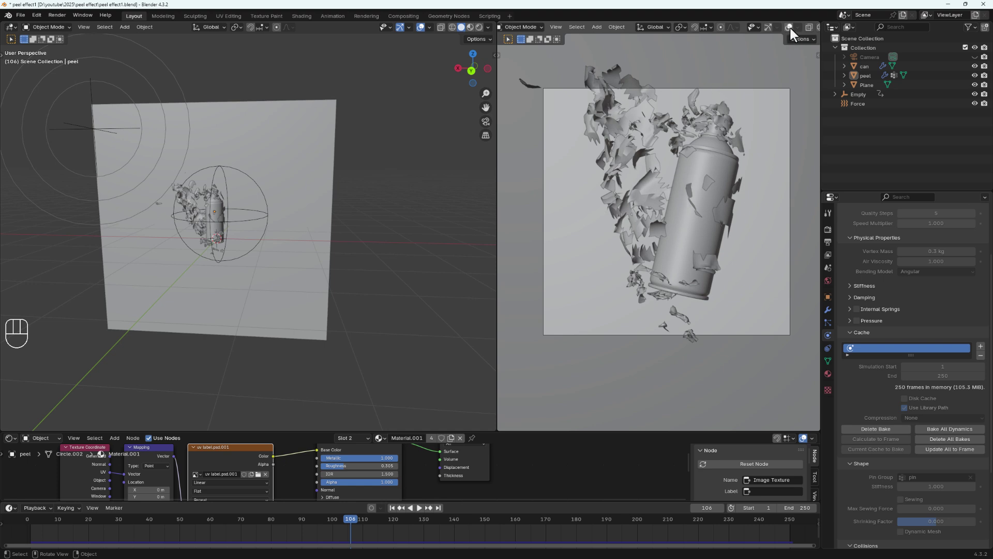
{"action": "scroll", "coordinate": [790, 29], "scroll_direction": "down", "scroll_amount": 2}
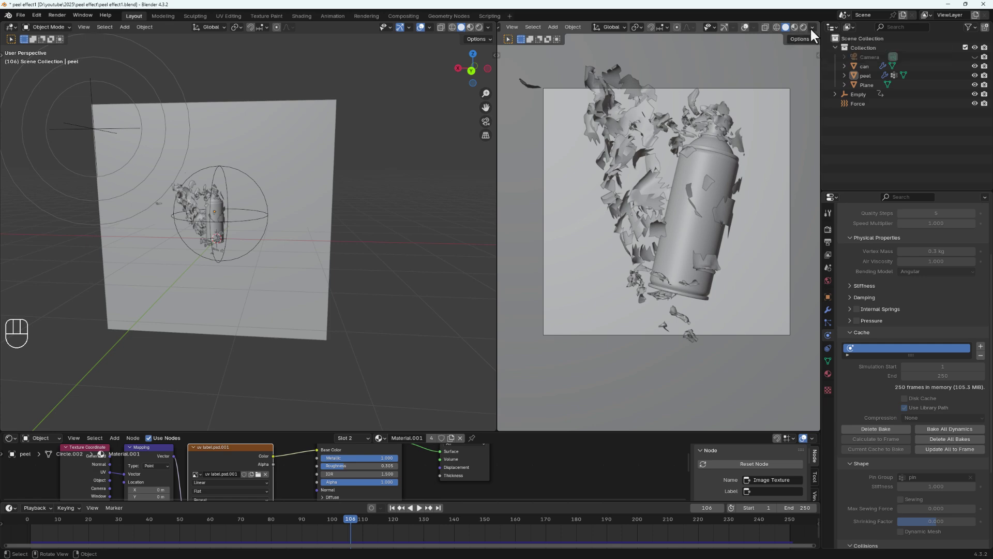
{"action": "left_click", "coordinate": [803, 28]}
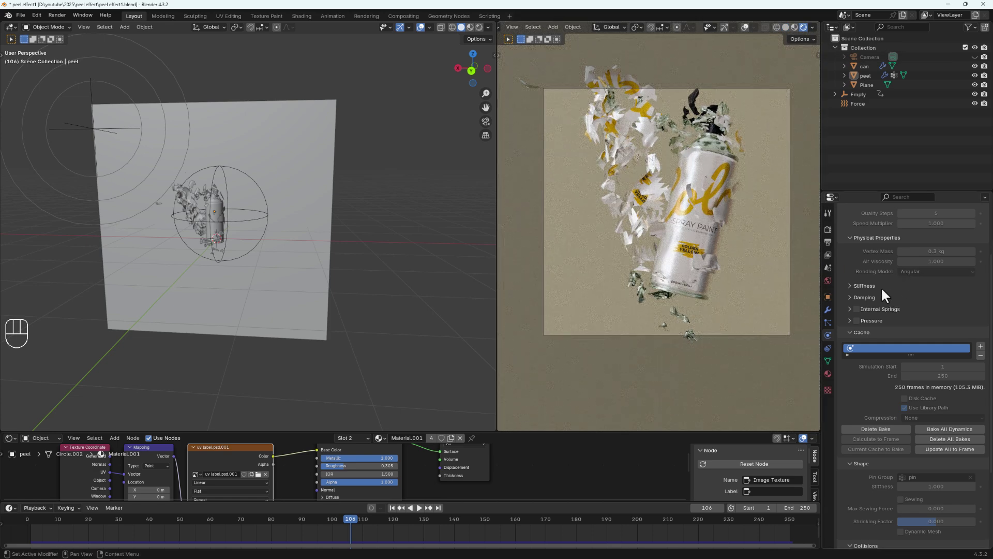
- Set the Cycles render device to GPU Compute
{"action": "scroll", "coordinate": [899, 315], "scroll_direction": "up", "scroll_amount": 4}
{"action": "left_click", "coordinate": [828, 231]}
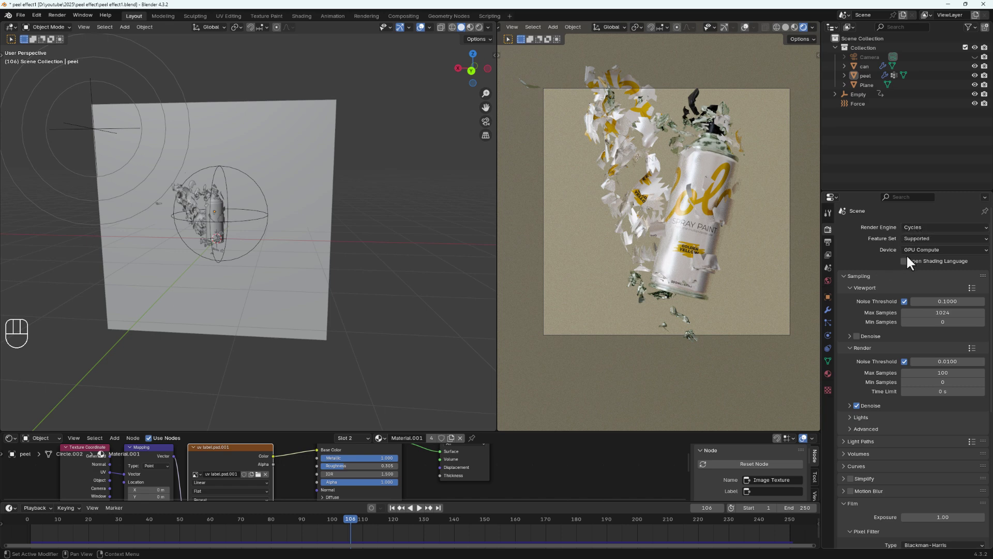
{"action": "left_click", "coordinate": [918, 247]}
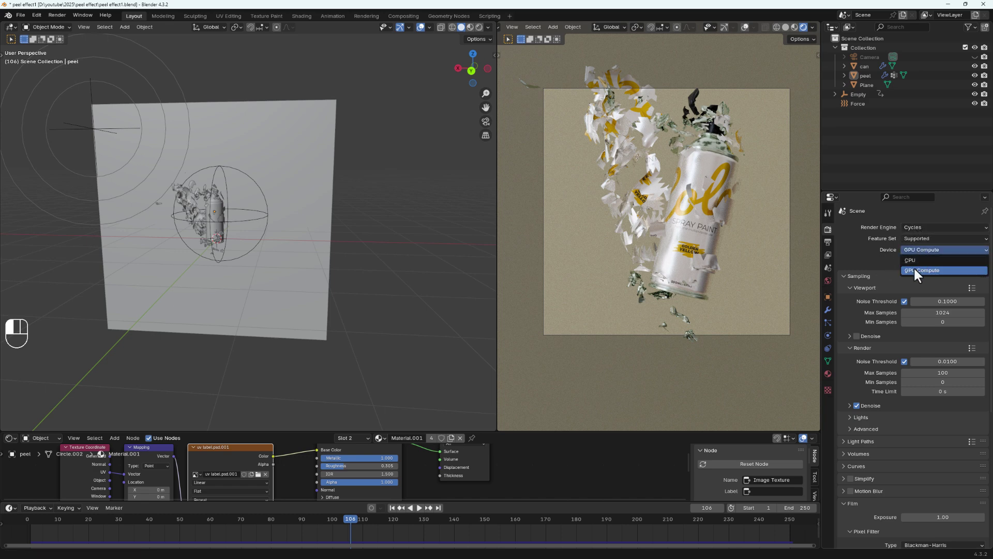
{"action": "left_click", "coordinate": [917, 269]}
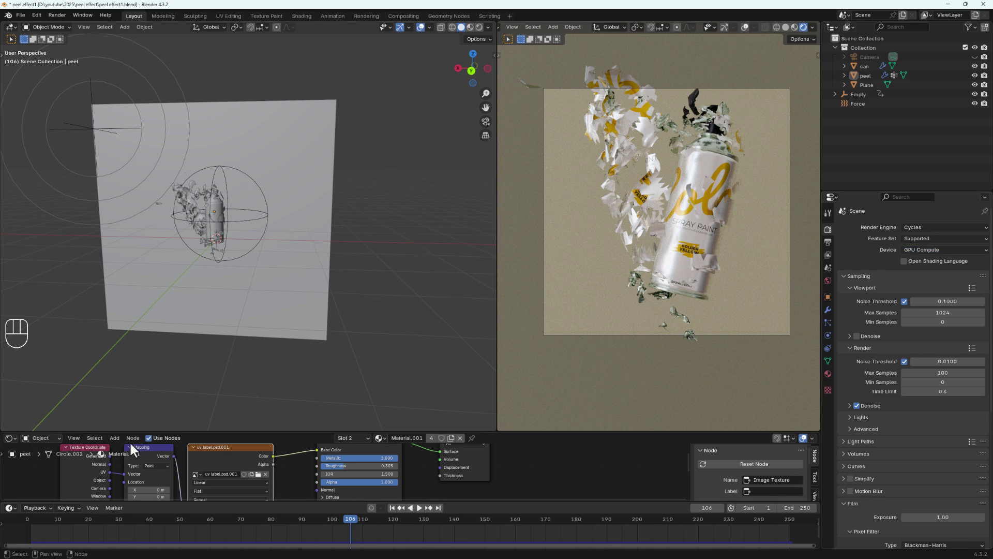
- Enlarge the shader editor and display the world's node tree with its environment texture
{"action": "left_click_drag", "start_coordinate": [91, 433], "coordinate": [89, 362]}
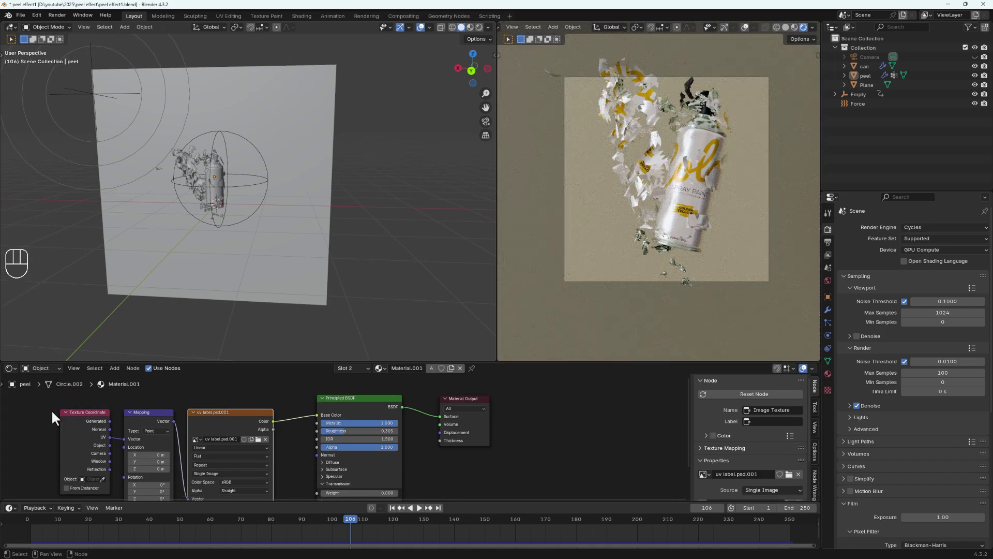
{"action": "left_click", "coordinate": [41, 368]}
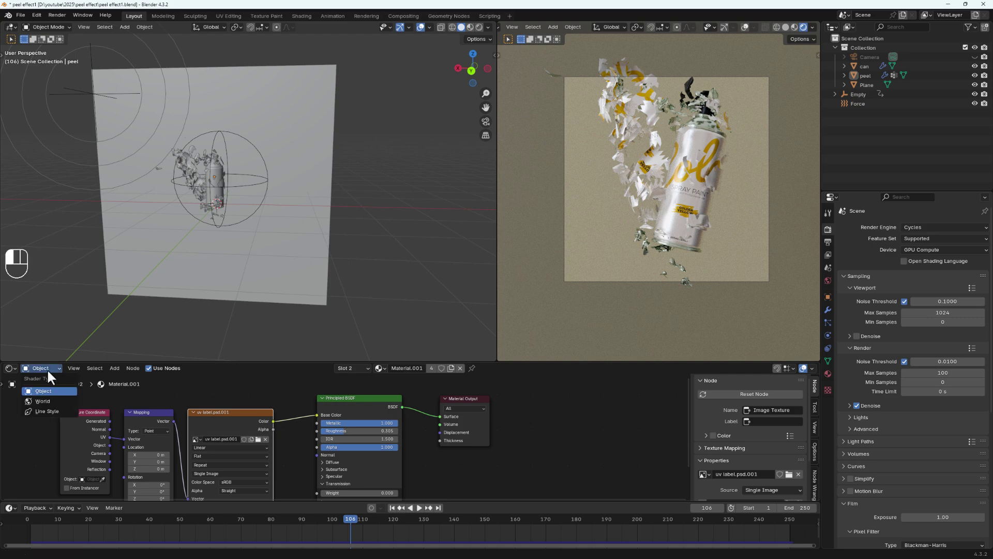
{"action": "left_click", "coordinate": [48, 402]}
{"action": "middle_click_drag", "start_coordinate": [224, 426], "coordinate": [253, 421]}
{"action": "scroll", "coordinate": [258, 424], "scroll_direction": "down", "scroll_amount": 1}
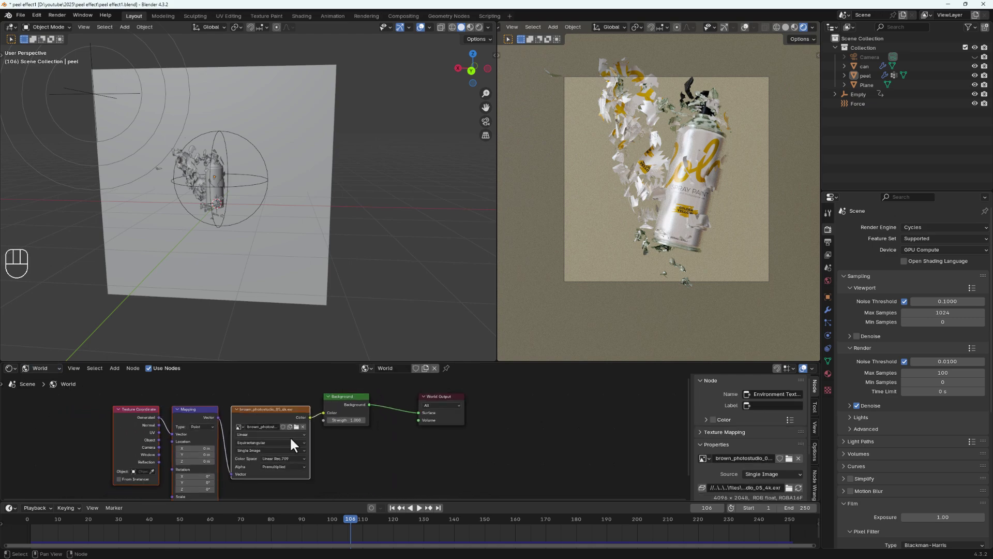
{"action": "left_click", "coordinate": [296, 427]}
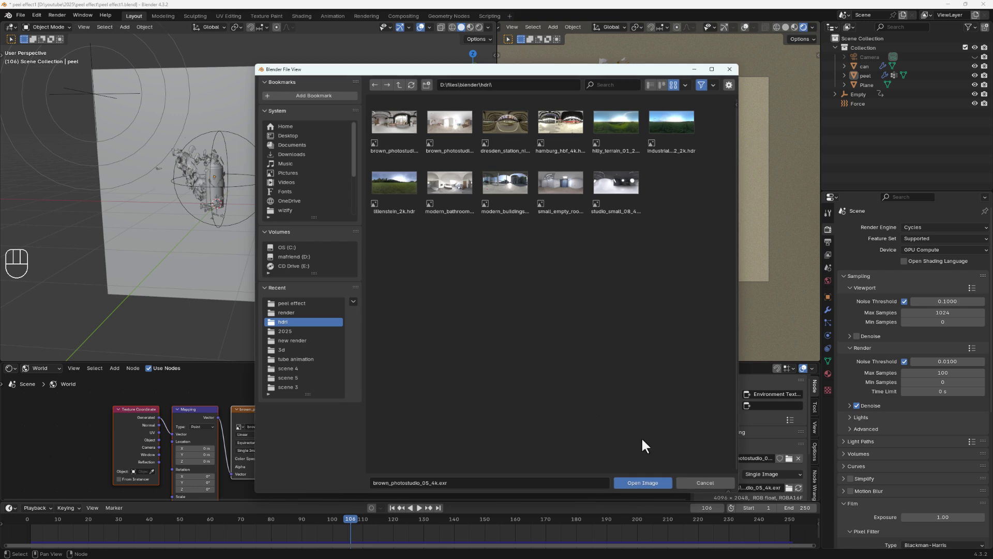
{"action": "left_click", "coordinate": [707, 483]}
- Delete the world's coordinate, mapping and environment texture nodes and add a fresh environment texture setup to the Background node
{"action": "left_click_drag", "start_coordinate": [86, 394], "coordinate": [318, 491]}
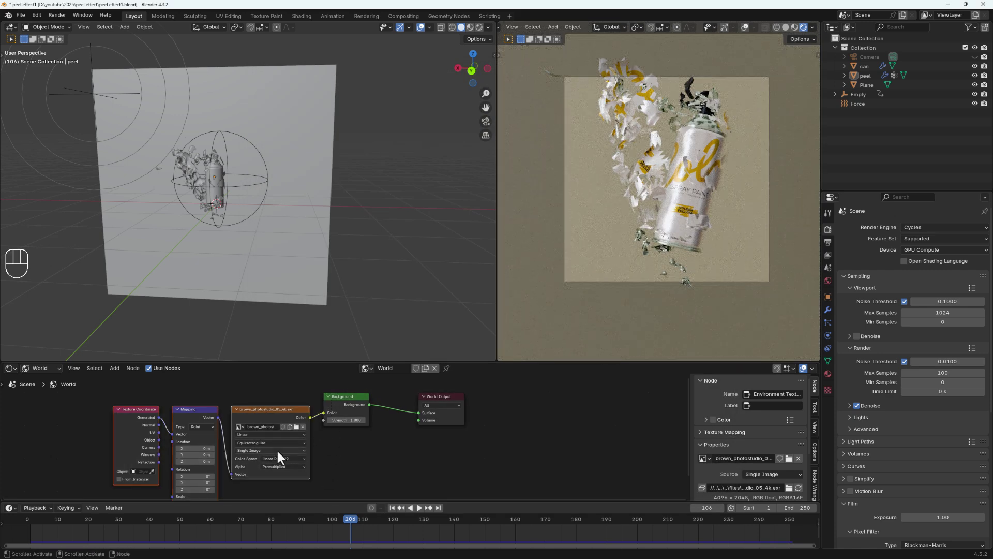
{"action": "key", "text": "x"}
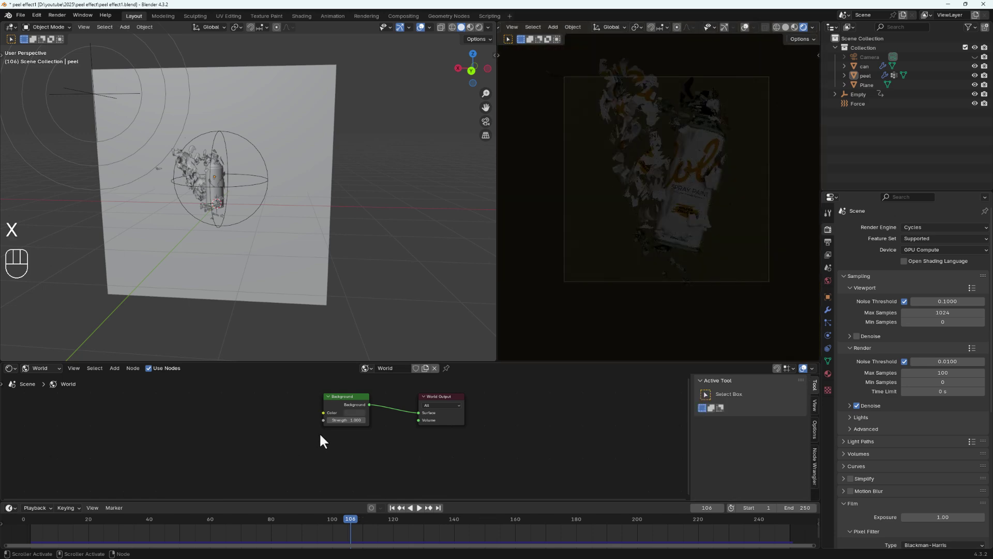
{"action": "left_click", "coordinate": [344, 396]}
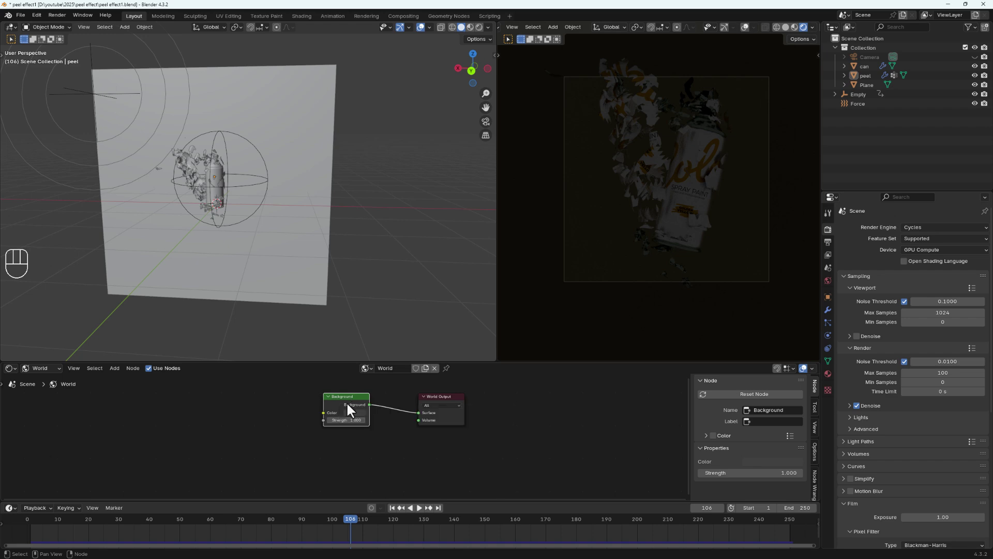
{"action": "key", "text": "ctrl+t"}
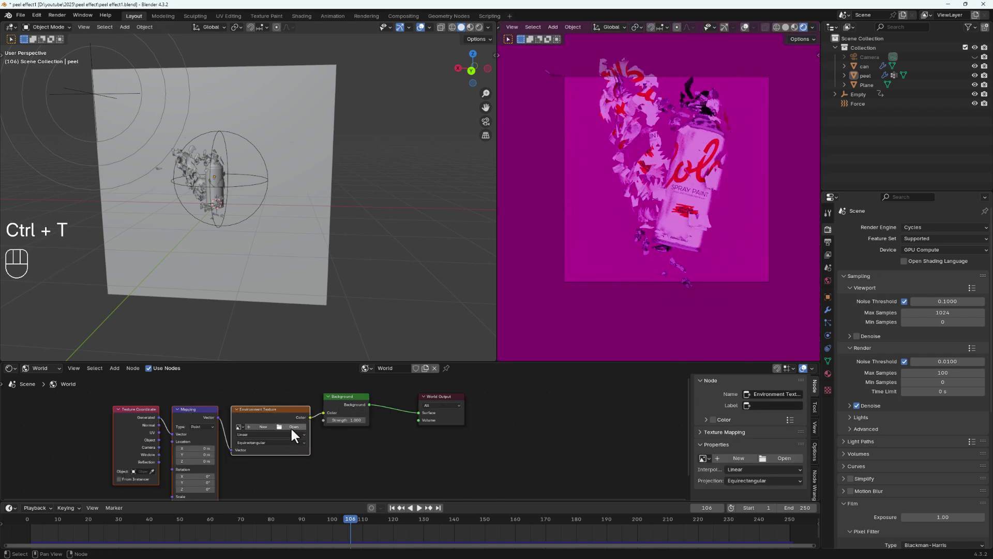
- Load brown_photostudio_05_4k.exr from the hdri folder into the environment texture
{"action": "left_click", "coordinate": [293, 425]}
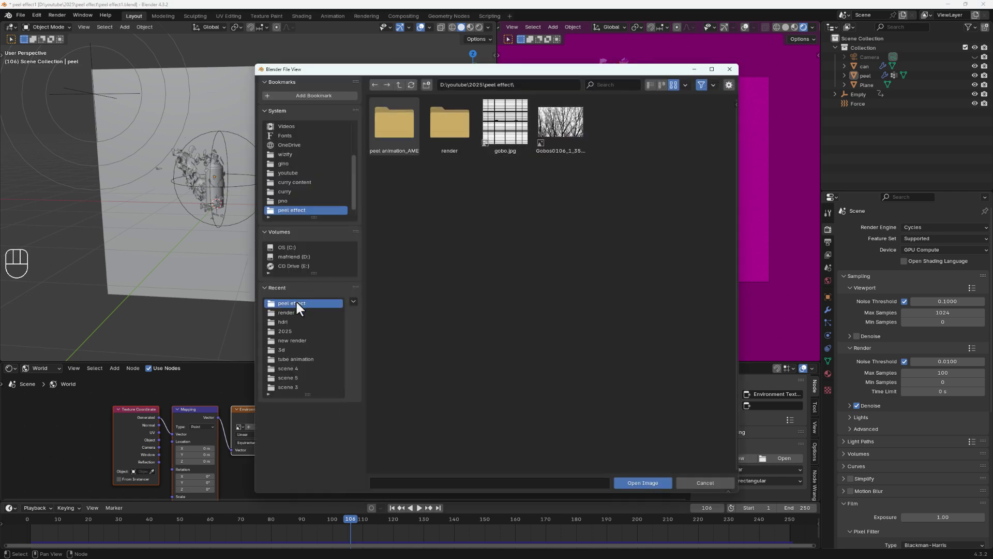
{"action": "left_click", "coordinate": [286, 322]}
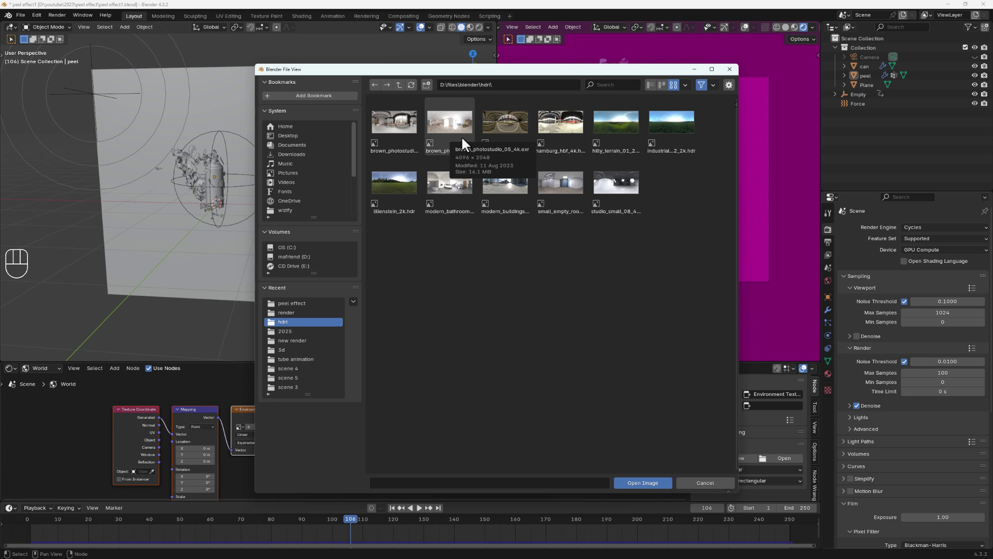
{"action": "double_click", "coordinate": [448, 125]}
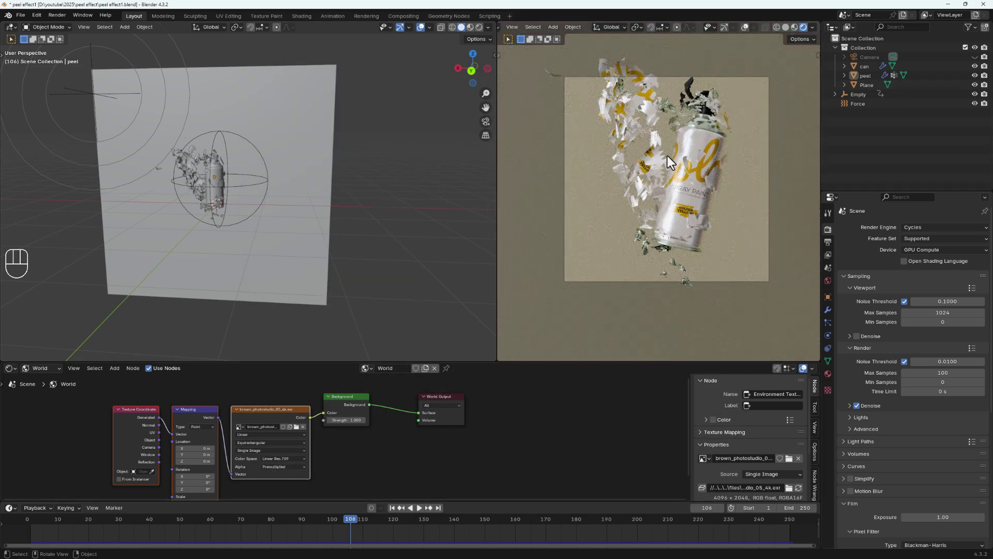
- Return the shader editor to object materials and remove all three material slots from the peel object
{"action": "left_click_drag", "start_coordinate": [355, 520], "coordinate": [352, 543]}
{"action": "left_click", "coordinate": [42, 368]}
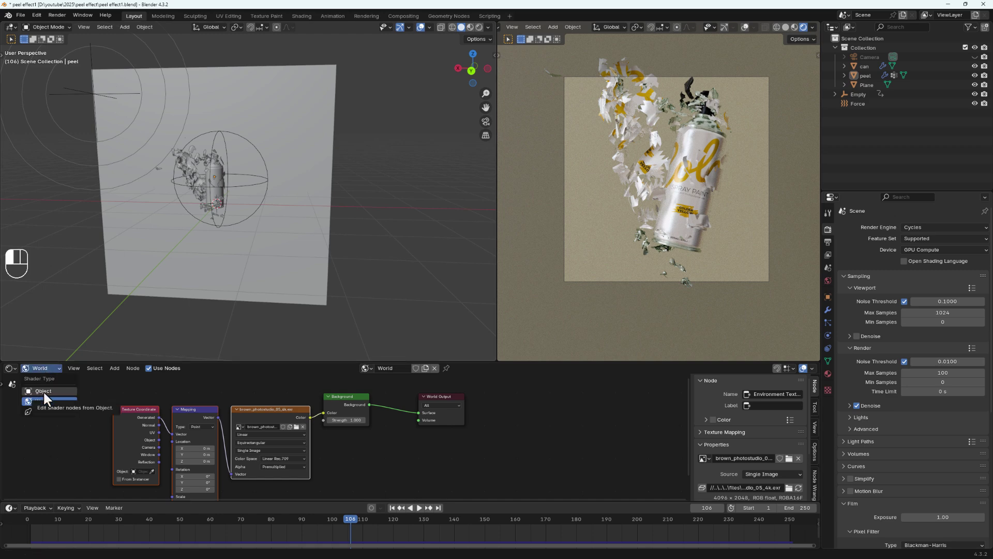
{"action": "left_click", "coordinate": [43, 391]}
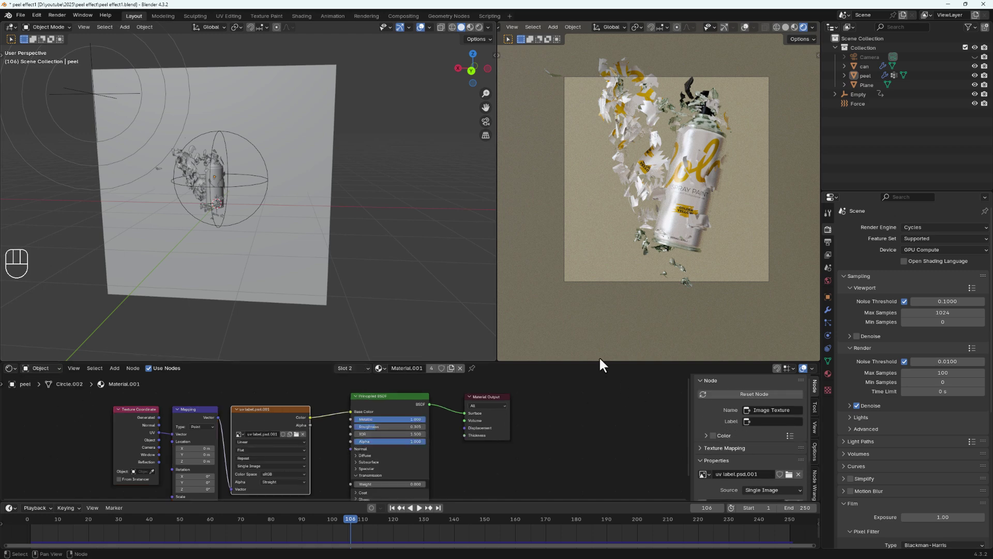
{"action": "left_click", "coordinate": [865, 77]}
{"action": "left_click", "coordinate": [827, 374]}
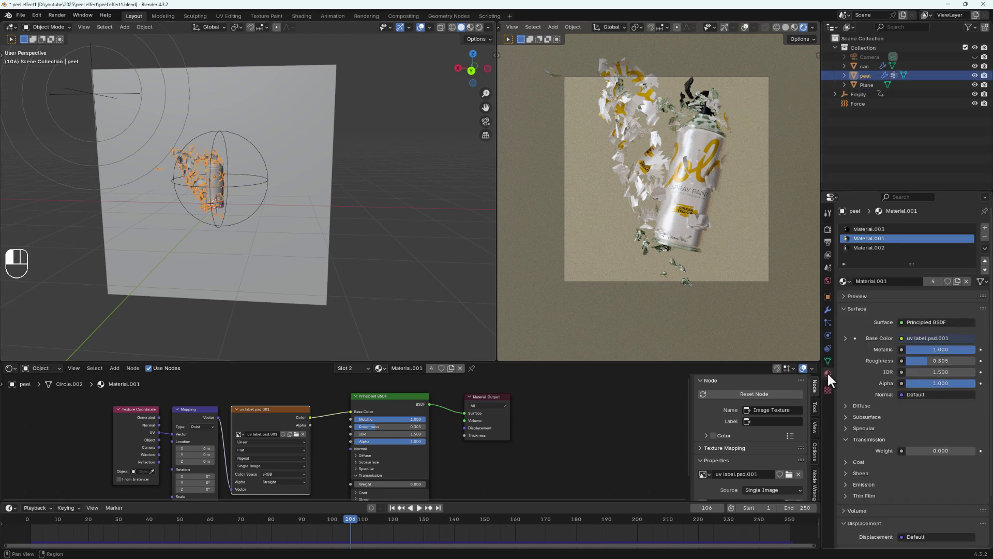
{"action": "left_click", "coordinate": [985, 237]}
{"action": "left_click", "coordinate": [985, 237]}
{"action": "left_click", "coordinate": [986, 237]}
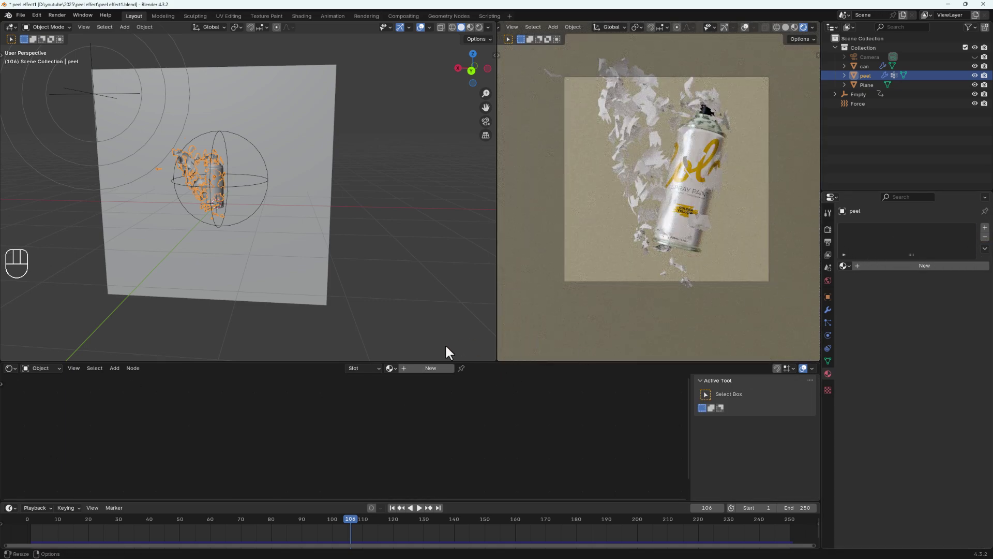
- Give the peel object a new material with golden base color #E7B465, metallic 1.000 and roughness 0.164, and preview it at frame 126
{"action": "left_click", "coordinate": [430, 368]}
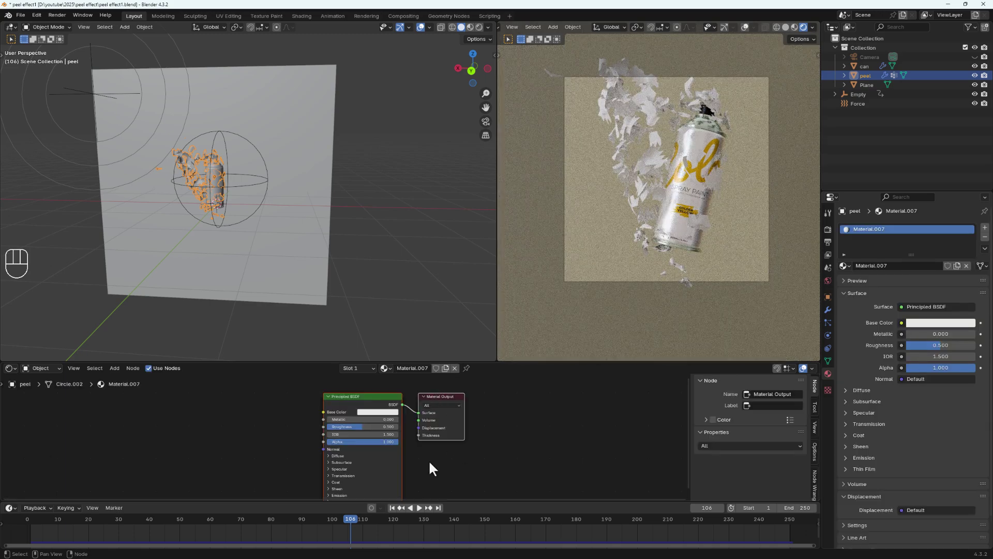
{"action": "scroll", "coordinate": [358, 411], "scroll_direction": "up", "scroll_amount": 3}
{"action": "left_click", "coordinate": [378, 412]}
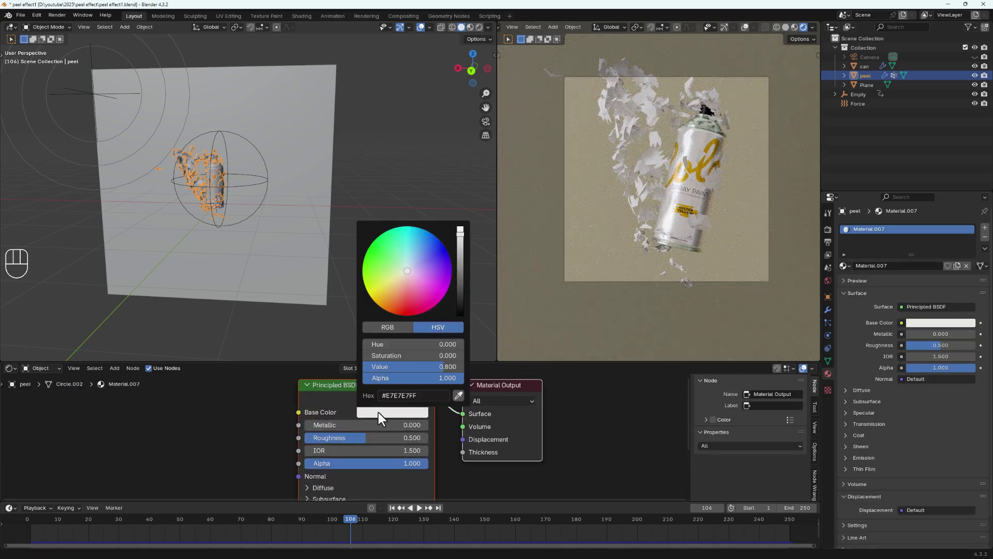
{"action": "left_click_drag", "start_coordinate": [393, 278], "coordinate": [394, 300]}
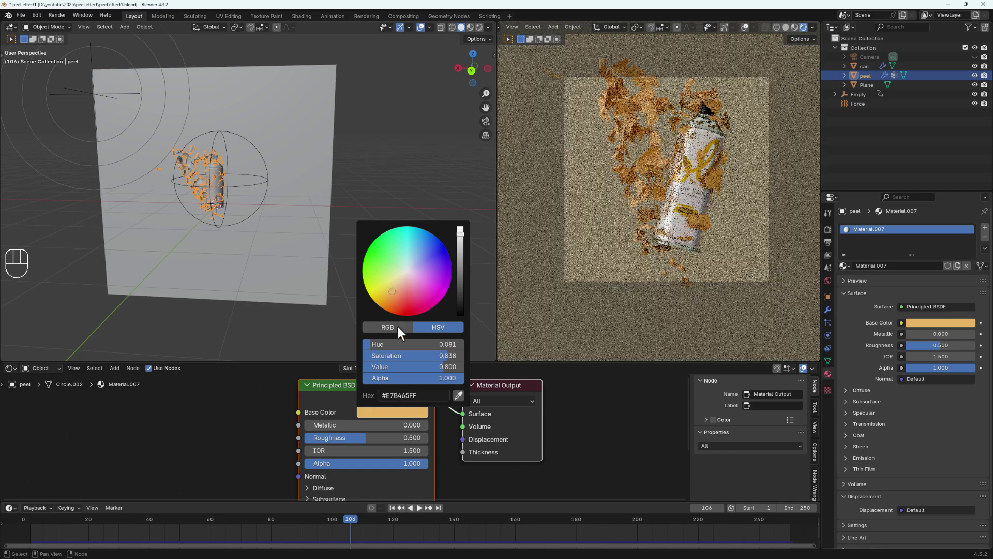
{"action": "left_click_drag", "start_coordinate": [352, 426], "coordinate": [479, 426]}
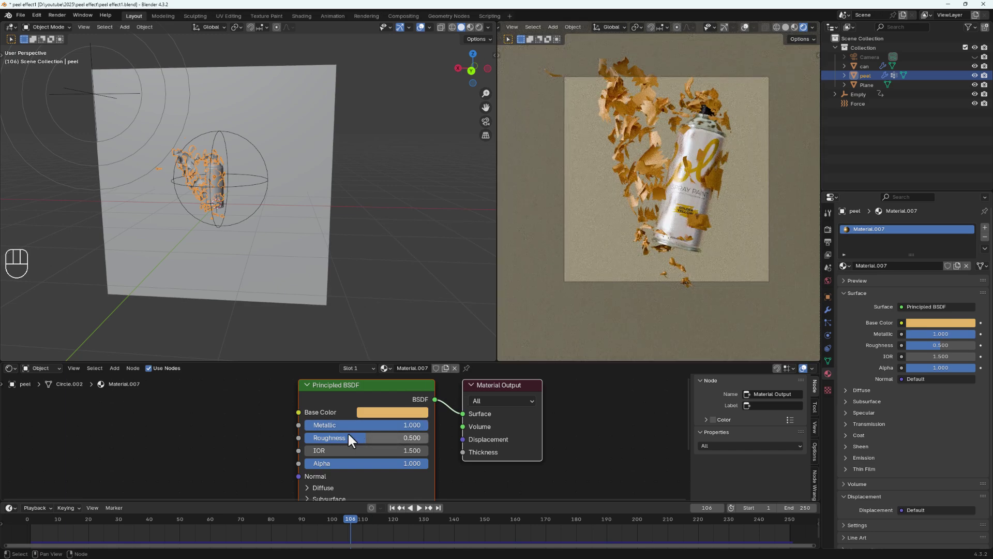
{"action": "left_click_drag", "start_coordinate": [352, 439], "coordinate": [311, 439]}
{"action": "left_click_drag", "start_coordinate": [347, 517], "coordinate": [411, 557]}
{"action": "scroll", "coordinate": [349, 472], "scroll_direction": "down", "scroll_amount": 3}
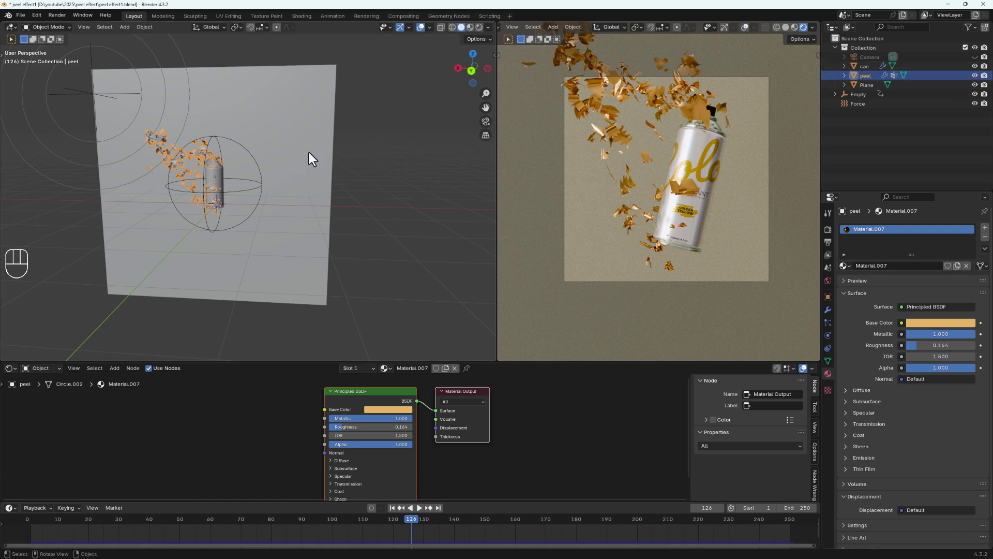
- Unhide and select the camera, and insert a keyframe for it at frame 140
{"action": "left_click", "coordinate": [974, 56]}
{"action": "left_click", "coordinate": [174, 261]}
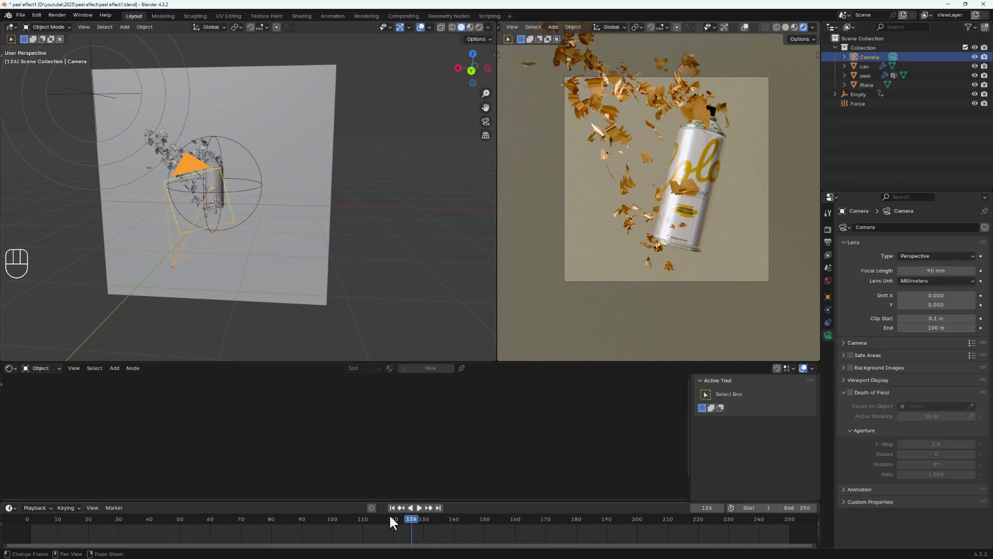
{"action": "left_click_drag", "start_coordinate": [411, 521], "coordinate": [37, 518]}
{"action": "key", "text": "space"}
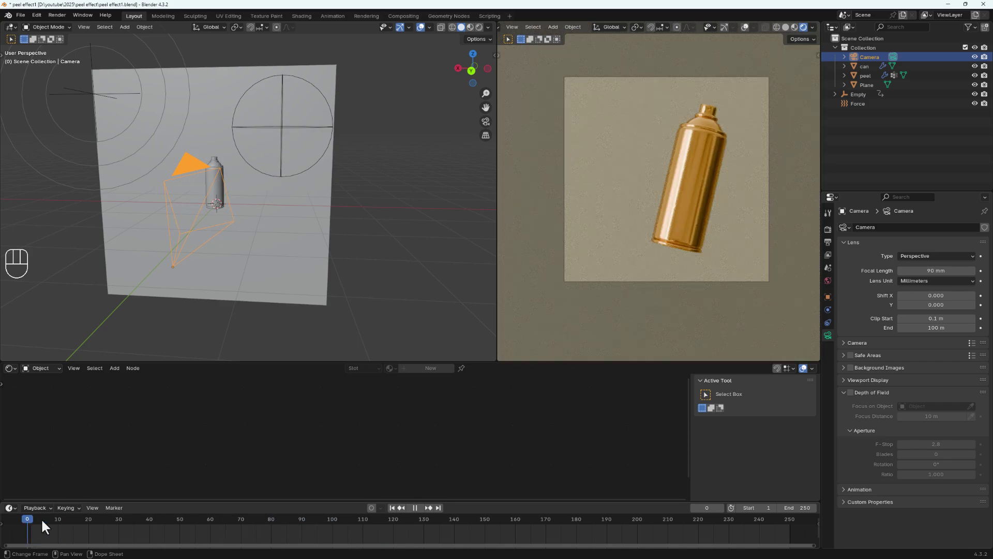
{"action": "left_click_drag", "start_coordinate": [58, 535], "coordinate": [454, 520]}
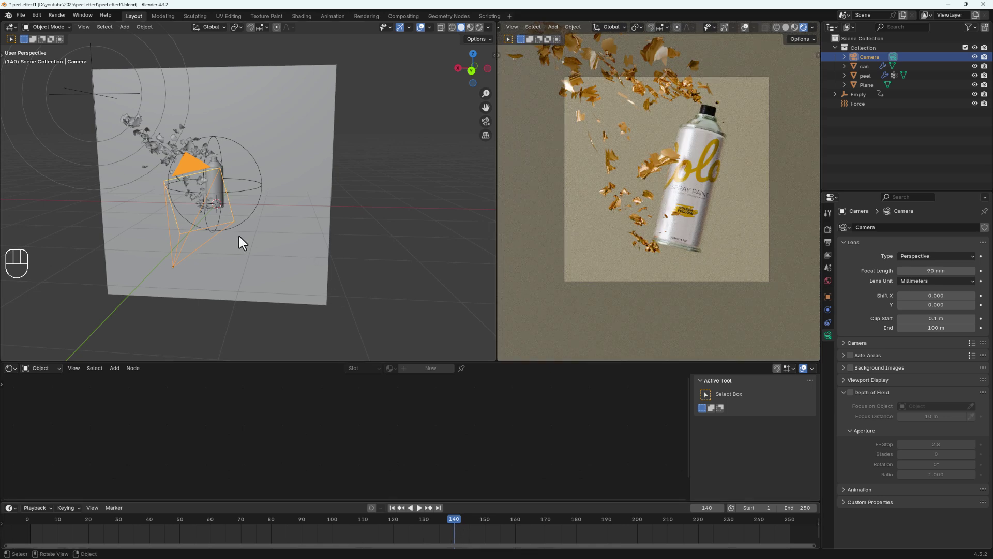
{"action": "key", "text": "i"}
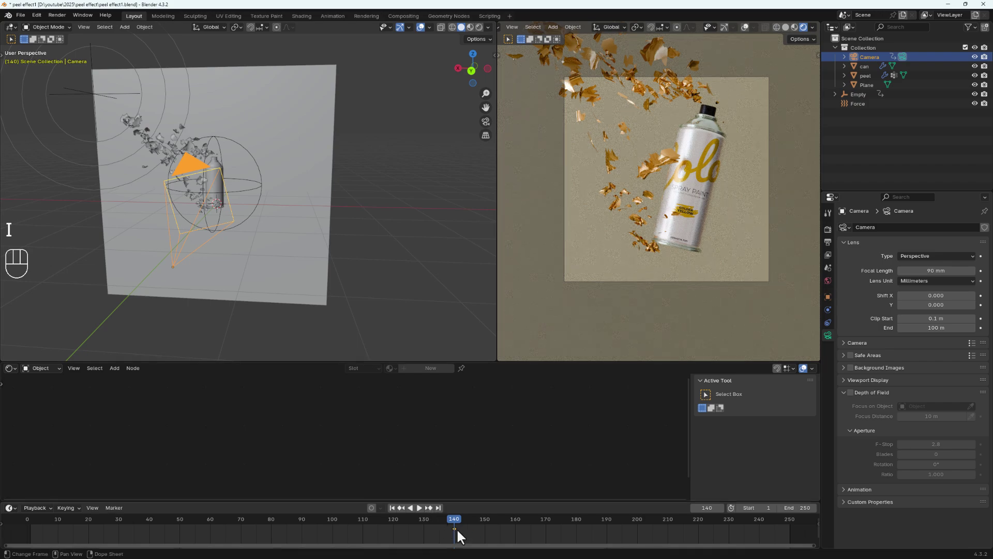
- At frame 1, move the camera along the Y axis about 1.8 m closer to the can
{"action": "left_click_drag", "start_coordinate": [451, 522], "coordinate": [30, 534]}
{"action": "key", "text": "space"}
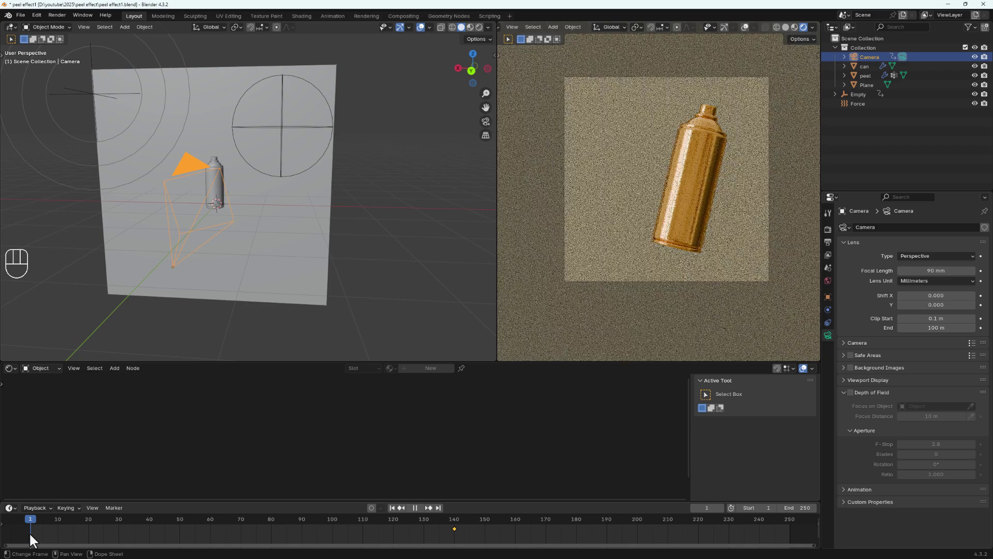
{"action": "mouse_move", "coordinate": [234, 268]}
{"action": "middle_mouse_down"}
{"action": "mouse_move", "coordinate": [194, 275]}
{"action": "mouse_move", "coordinate": [243, 254]}
{"action": "mouse_move", "coordinate": [243, 266]}
{"action": "middle_mouse_up"}
{"action": "scroll", "coordinate": [253, 261], "scroll_direction": "down", "scroll_amount": 3}
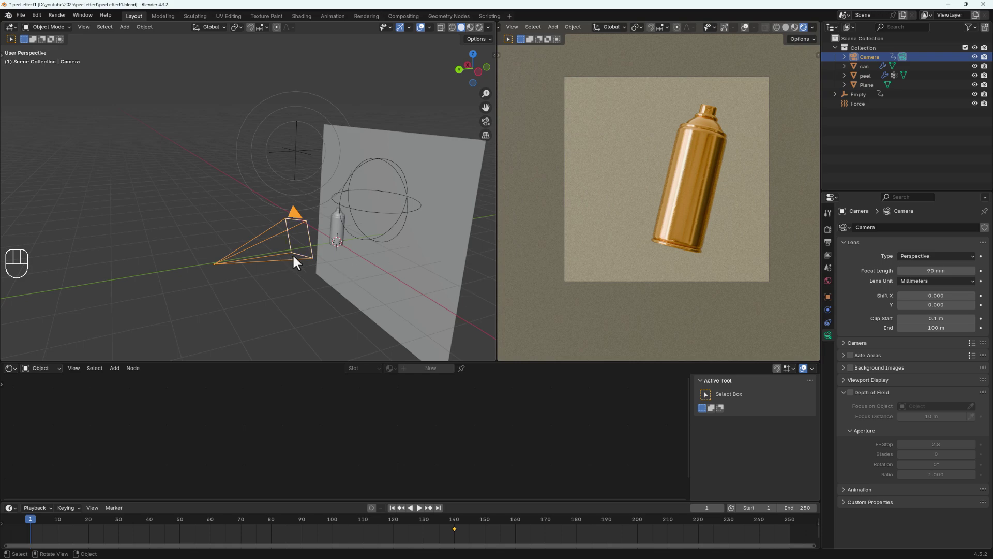
{"action": "key", "text": "g"}
{"action": "key", "text": "y"}
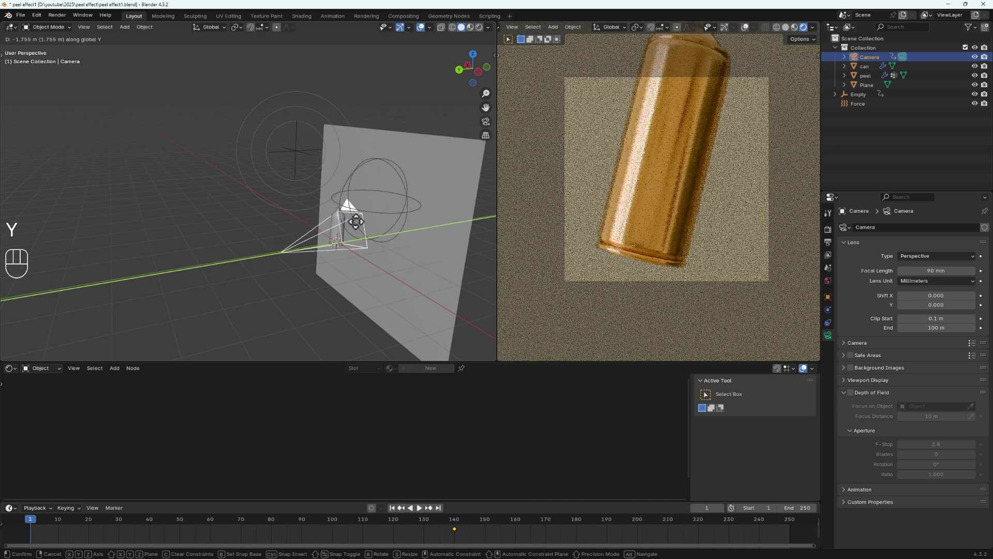
{"action": "left_click", "coordinate": [343, 228]}
- Raise the camera along the Z axis to frame the can's upper part, and fine-tune its height by lowering it about 0.09 m
{"action": "key", "text": "g"}
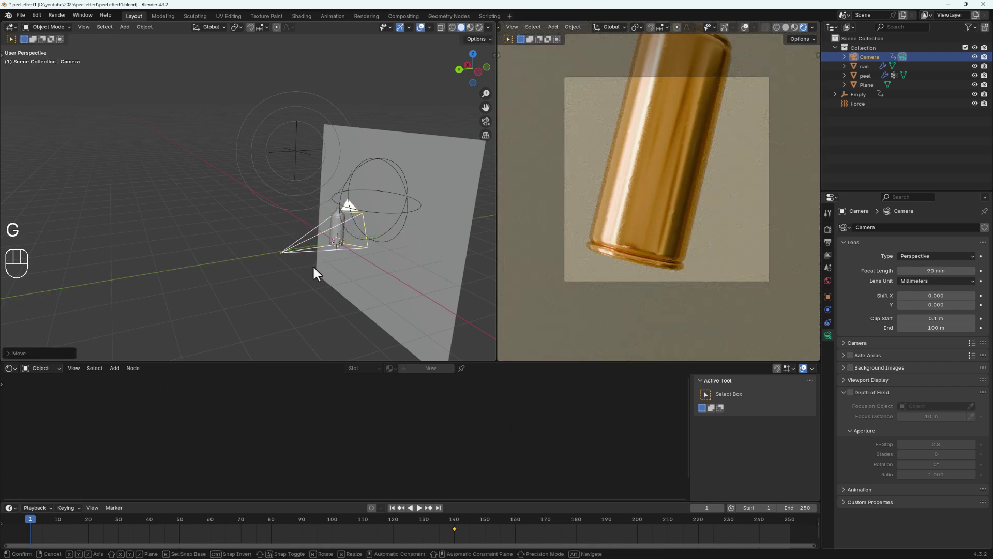
{"action": "key", "text": "z"}
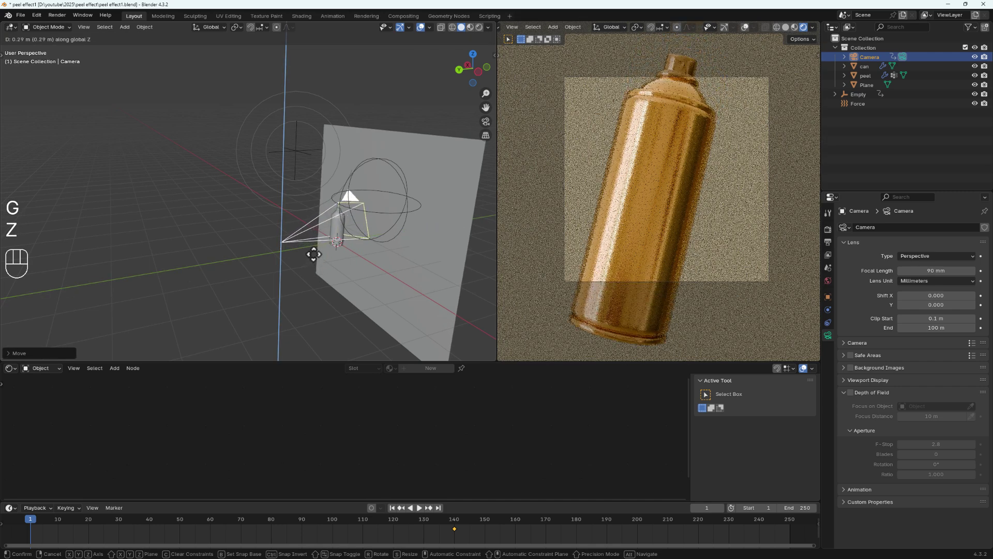
{"action": "left_click", "coordinate": [314, 253]}
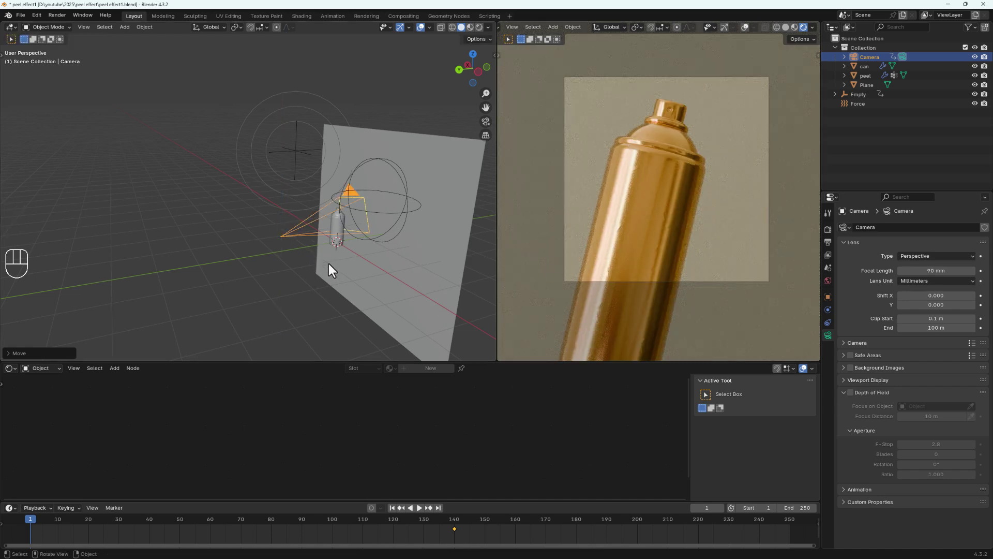
{"action": "key", "text": "g"}
{"action": "key", "text": "z"}
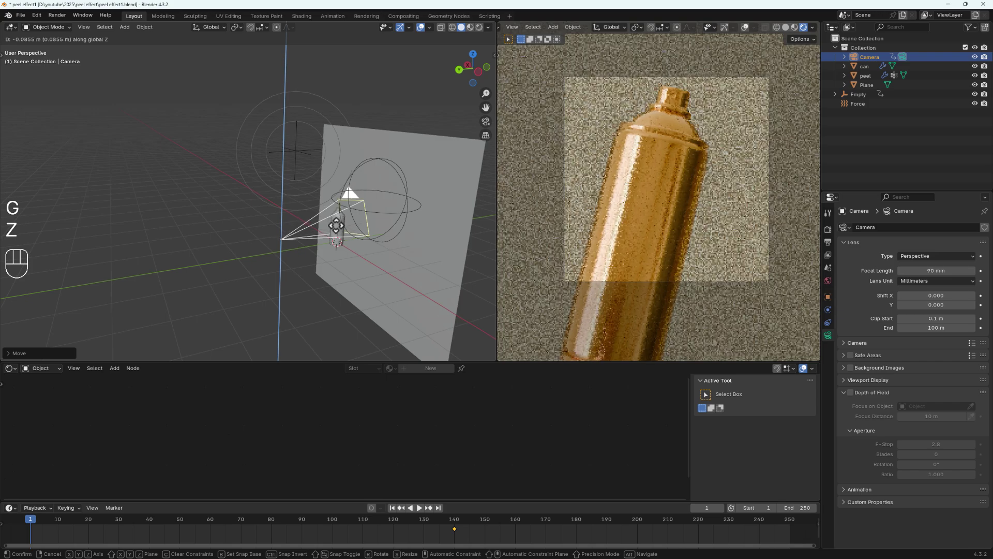